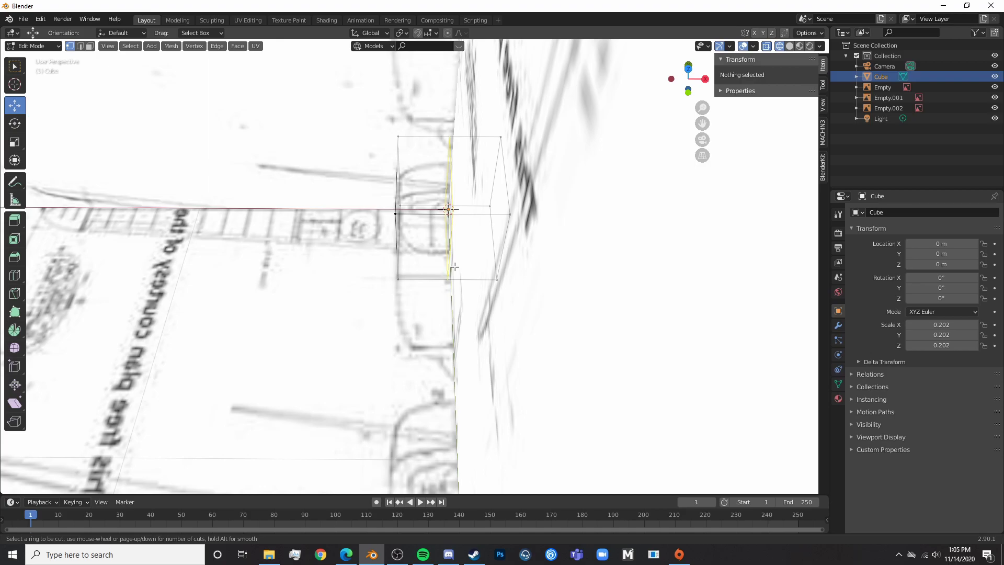
- Place a vertical loop cut through the cube's centre and delete the vertices on its left side in front view
{"action": "left_click", "coordinate": [455, 267]}
{"action": "key", "text": "KP_1"}
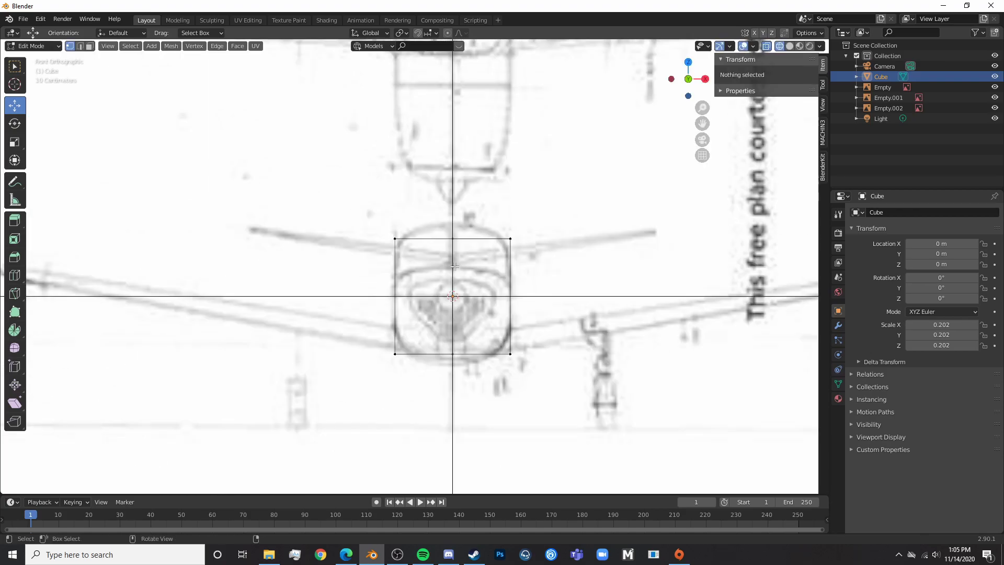
{"action": "key", "text": "c"}
{"action": "left_click_drag", "start_coordinate": [394, 373], "coordinate": [394, 225]}
{"action": "right_click", "coordinate": [394, 216]}
{"action": "key", "text": "x"}
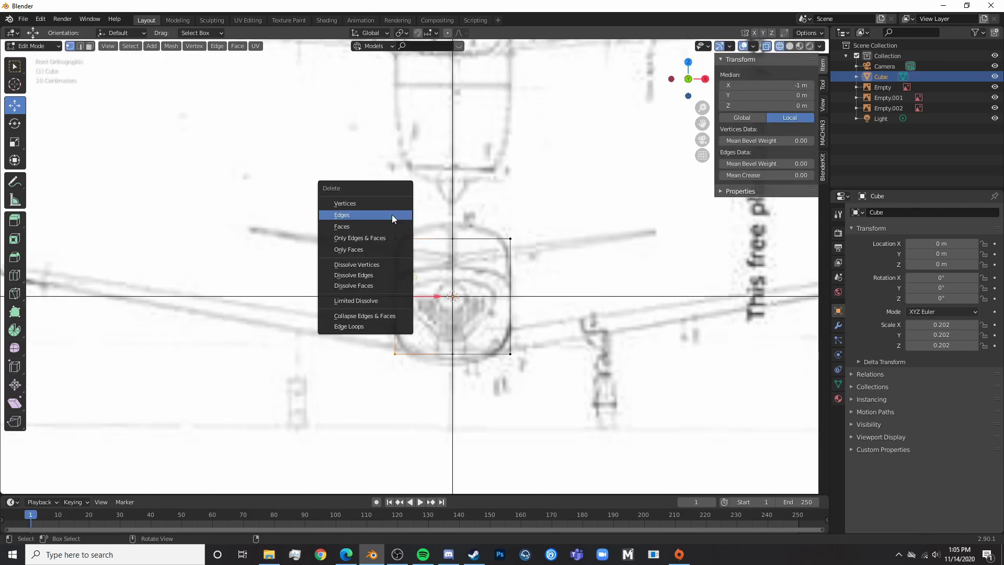
{"action": "left_click", "coordinate": [394, 214]}
{"action": "key", "text": "c"}
{"action": "left_click_drag", "start_coordinate": [403, 352], "coordinate": [393, 233]}
{"action": "right_click", "coordinate": [384, 226]}
{"action": "key", "text": "x"}
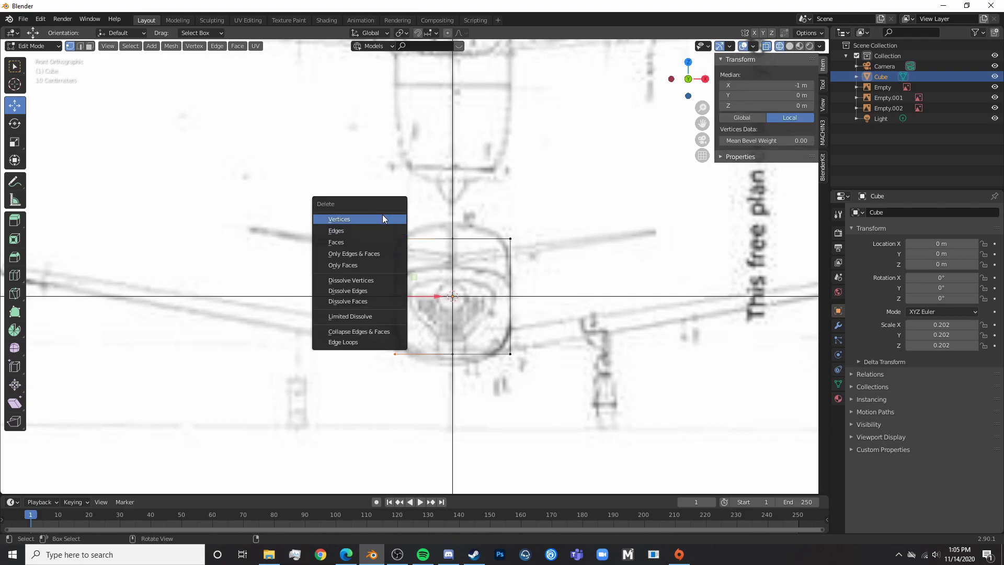
{"action": "left_click", "coordinate": [382, 216]}
- Add a Mirror modifier to the half cube, mirroring it across the X axis
{"action": "key", "text": "Tab"}
{"action": "left_click", "coordinate": [839, 325]}
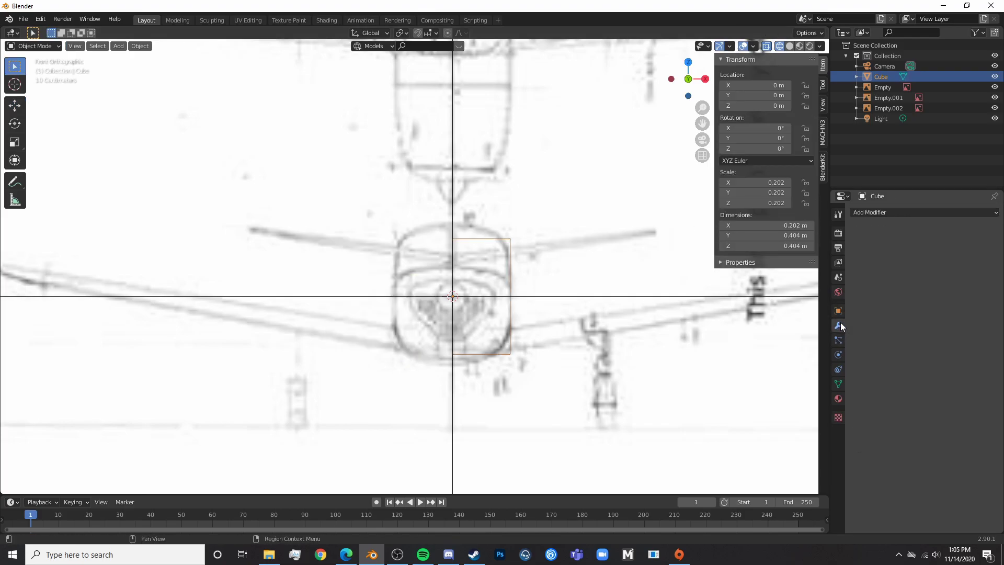
{"action": "left_click", "coordinate": [927, 213]}
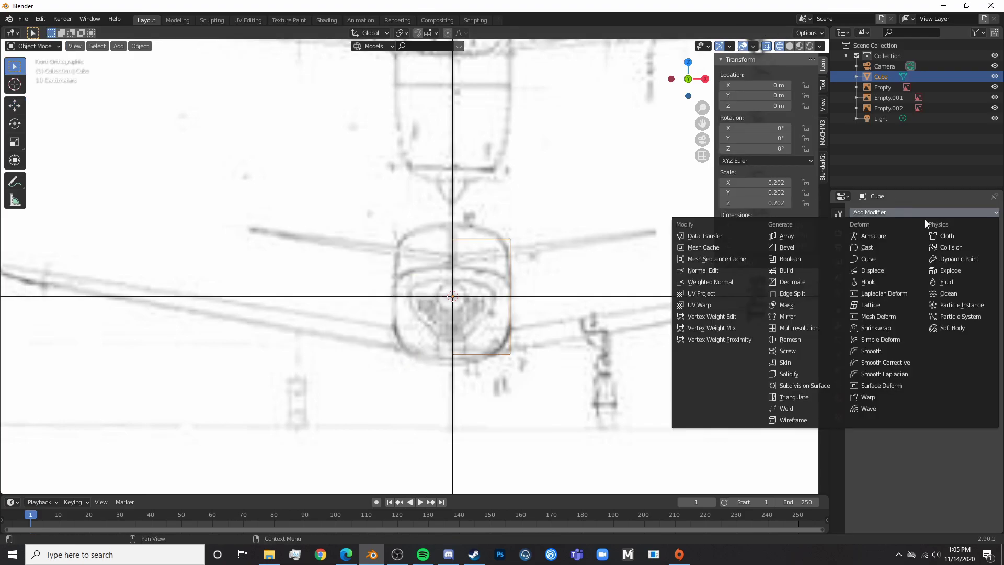
{"action": "left_click", "coordinate": [817, 316]}
- Add a Subdivision Surface modifier to the mirrored cube
{"action": "scroll", "coordinate": [556, 347], "scroll_direction": "down", "scroll_amount": 3}
{"action": "middle_click_drag", "start_coordinate": [563, 267], "coordinate": [491, 326]}
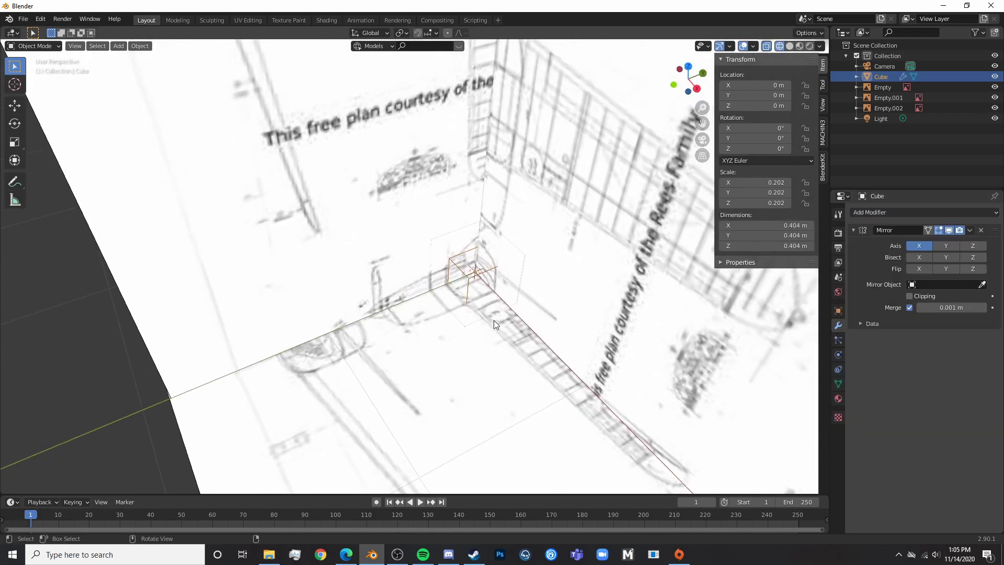
{"action": "key", "text": "KP_0"}
{"action": "key", "text": "KP_1"}
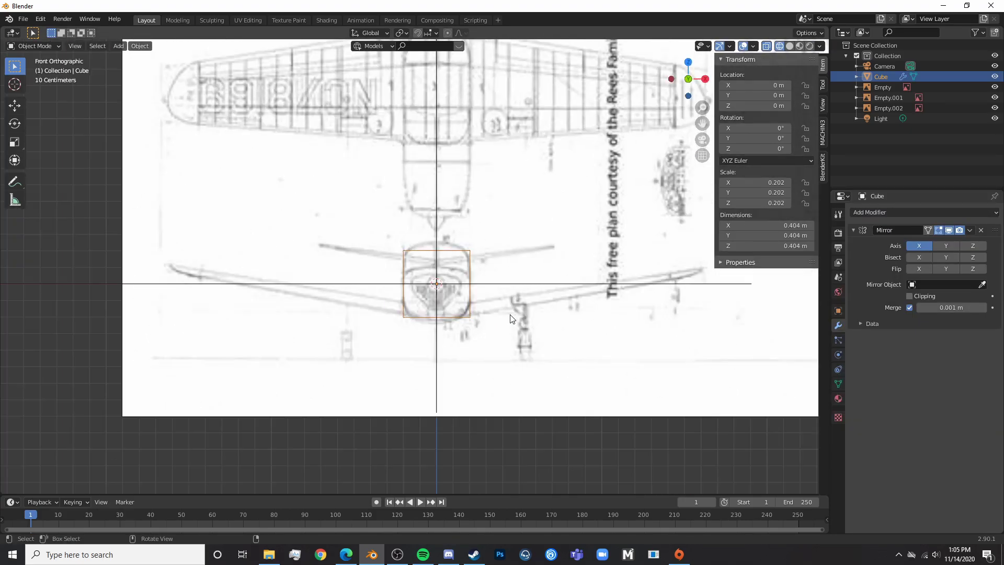
{"action": "scroll", "coordinate": [510, 315], "scroll_direction": "up", "scroll_amount": 4}
{"action": "middle_click_drag", "start_coordinate": [545, 303], "coordinate": [498, 304], "text": "shift"}
{"action": "left_click", "coordinate": [913, 215]}
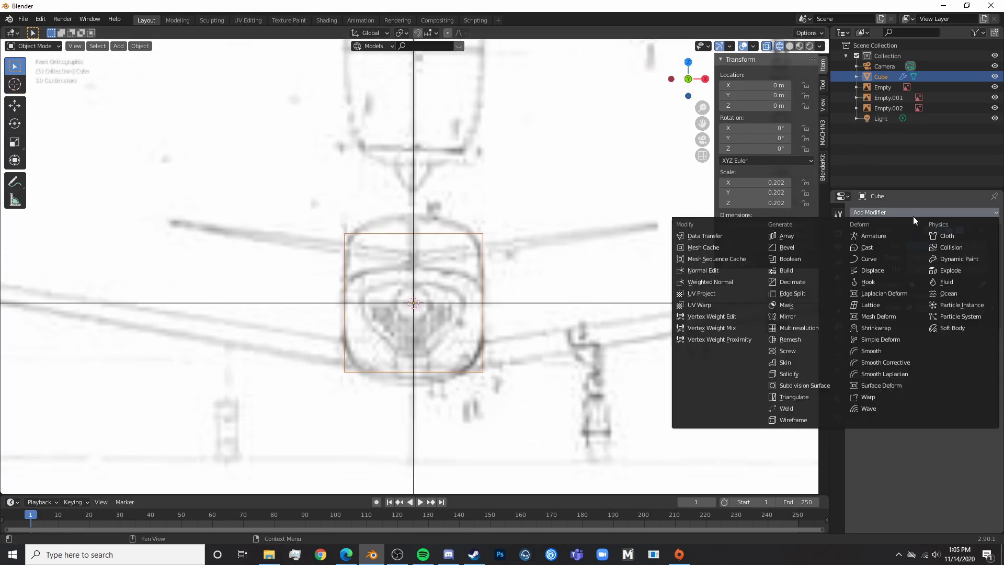
{"action": "left_click", "coordinate": [823, 388]}
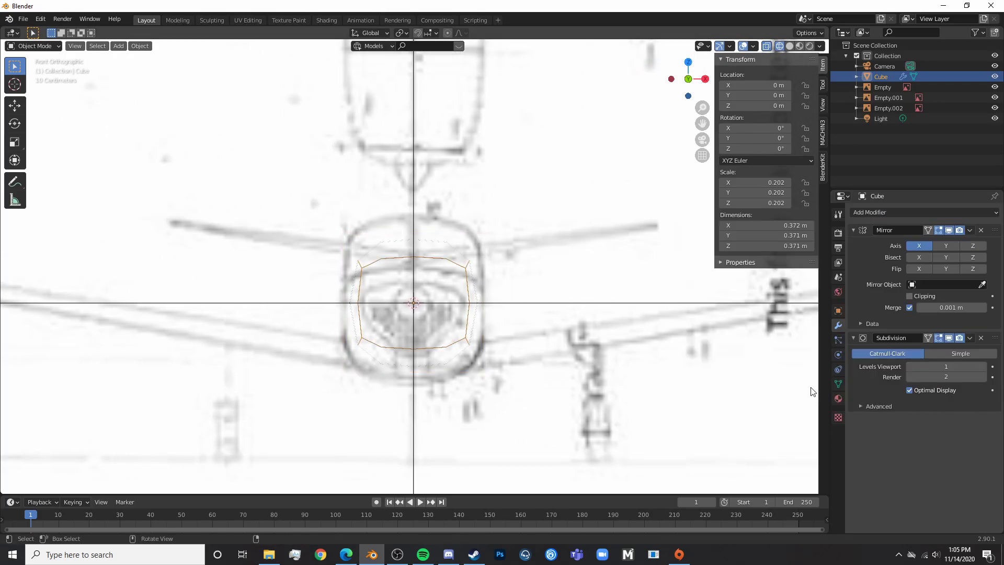
{"action": "scroll", "coordinate": [544, 342], "scroll_direction": "down", "scroll_amount": 4}
{"action": "left_click", "coordinate": [544, 342]}
{"action": "middle_click_drag", "start_coordinate": [545, 342], "coordinate": [455, 369]}
{"action": "left_click", "coordinate": [465, 275]}
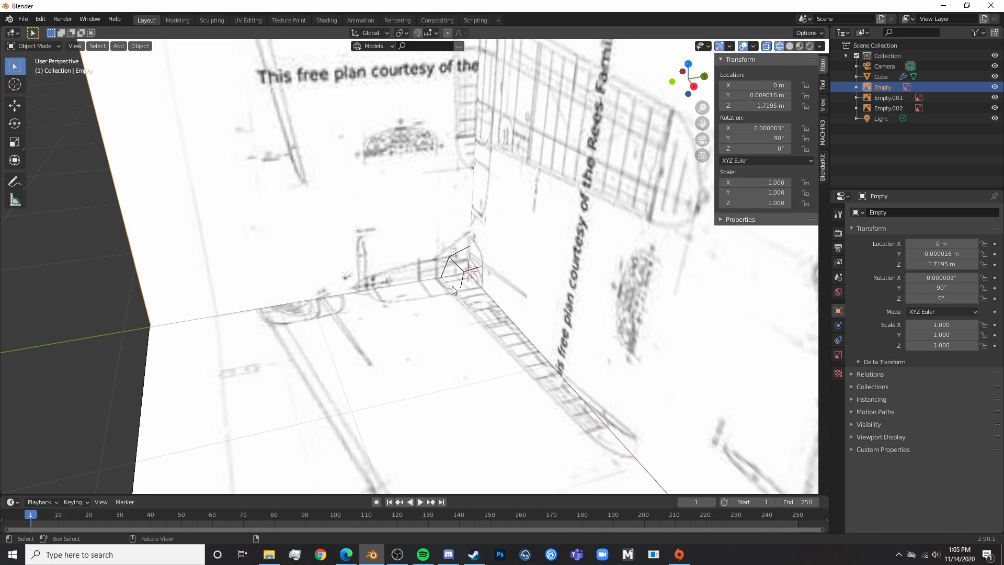
{"action": "left_click", "coordinate": [464, 281]}
{"action": "middle_click_drag", "start_coordinate": [453, 314], "coordinate": [507, 285]}
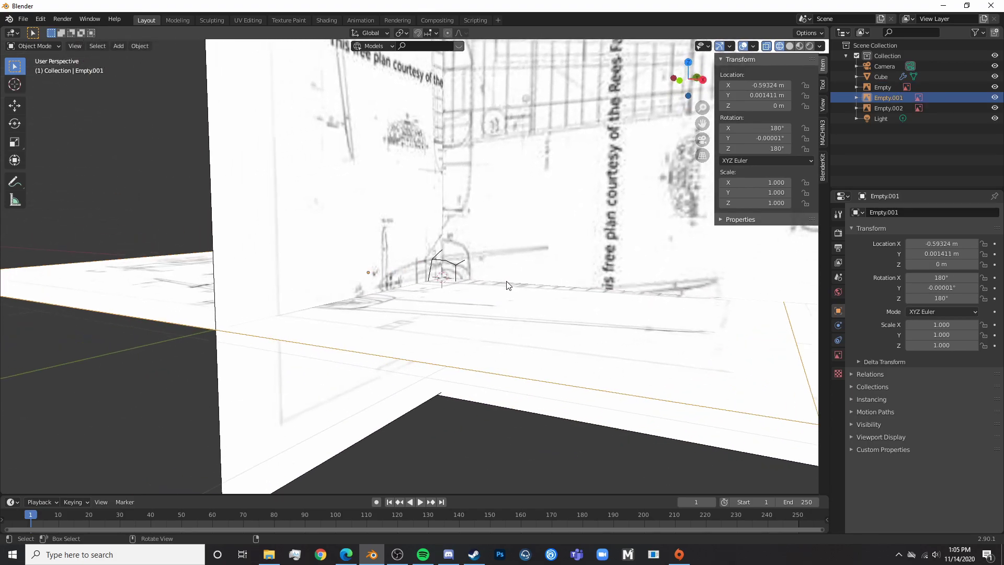
{"action": "key", "text": "KP_1"}
{"action": "key", "text": "a"}
{"action": "key", "text": "a"}
{"action": "key", "text": "a"}
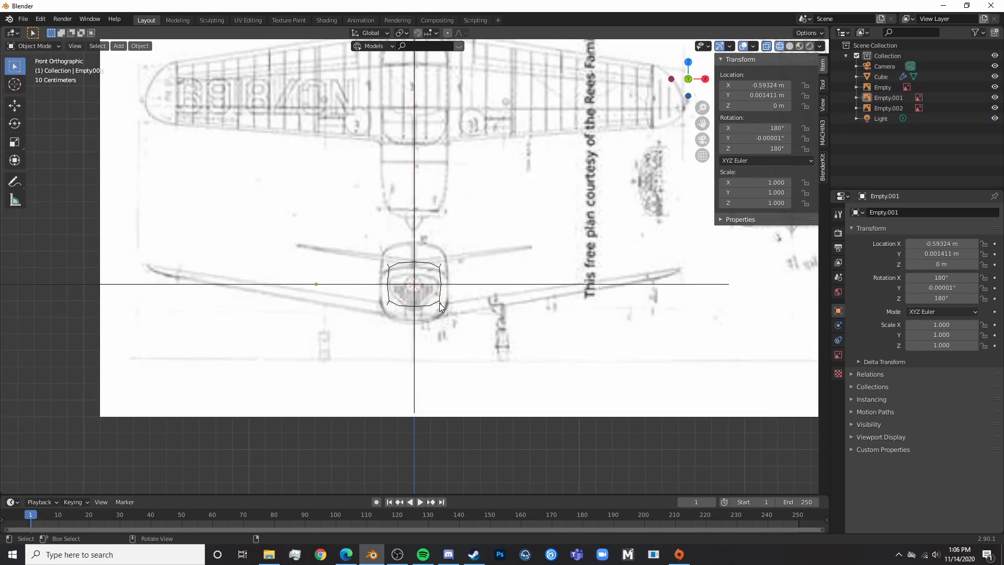
- Raise the cube's top vertices and lower its bottom vertices to reach the fuselage outline in the front blueprint
{"action": "left_click", "coordinate": [438, 302]}
{"action": "left_click", "coordinate": [440, 305]}
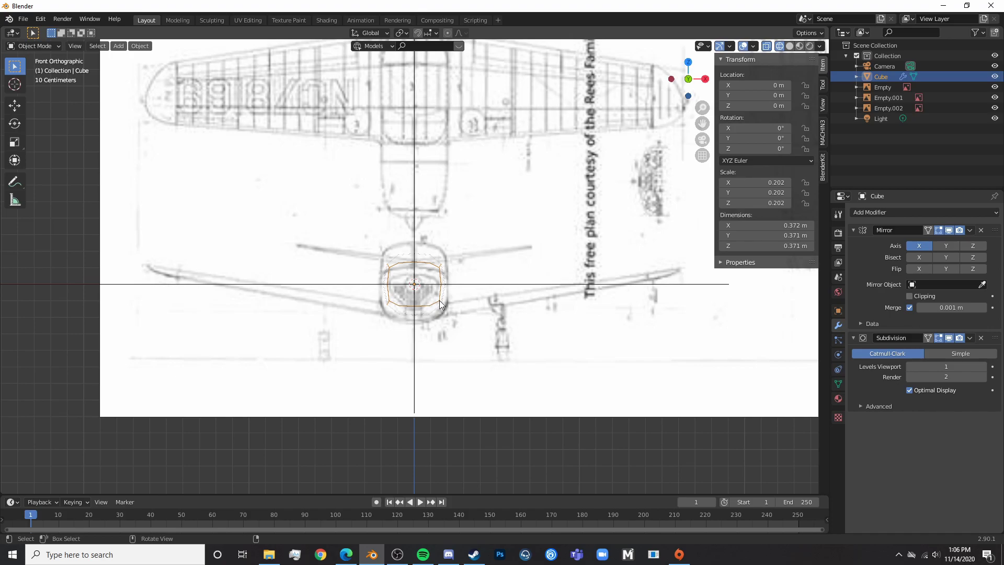
{"action": "scroll", "coordinate": [423, 315], "scroll_direction": "up", "scroll_amount": 2}
{"action": "key", "text": "Tab"}
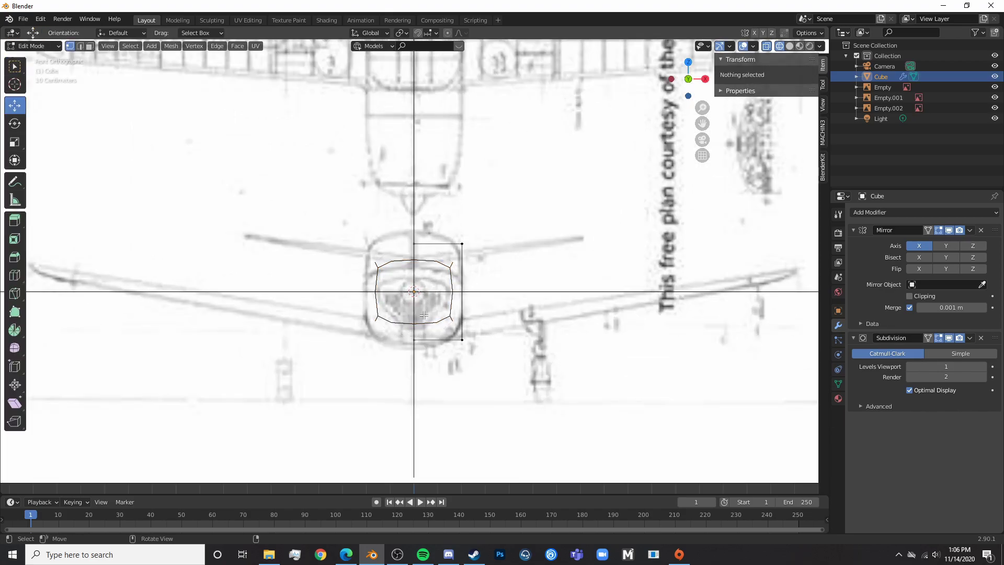
{"action": "middle_click_drag", "start_coordinate": [457, 270], "coordinate": [454, 290], "text": "shift"}
{"action": "key", "text": "a"}
{"action": "key", "text": "a"}
{"action": "left_click_drag", "start_coordinate": [388, 246], "coordinate": [479, 280]}
{"action": "left_click_drag", "start_coordinate": [438, 227], "coordinate": [441, 216]}
{"action": "left_click", "coordinate": [385, 334]}
{"action": "left_click_drag", "start_coordinate": [384, 337], "coordinate": [477, 381]}
{"action": "left_click_drag", "start_coordinate": [437, 323], "coordinate": [442, 331]}
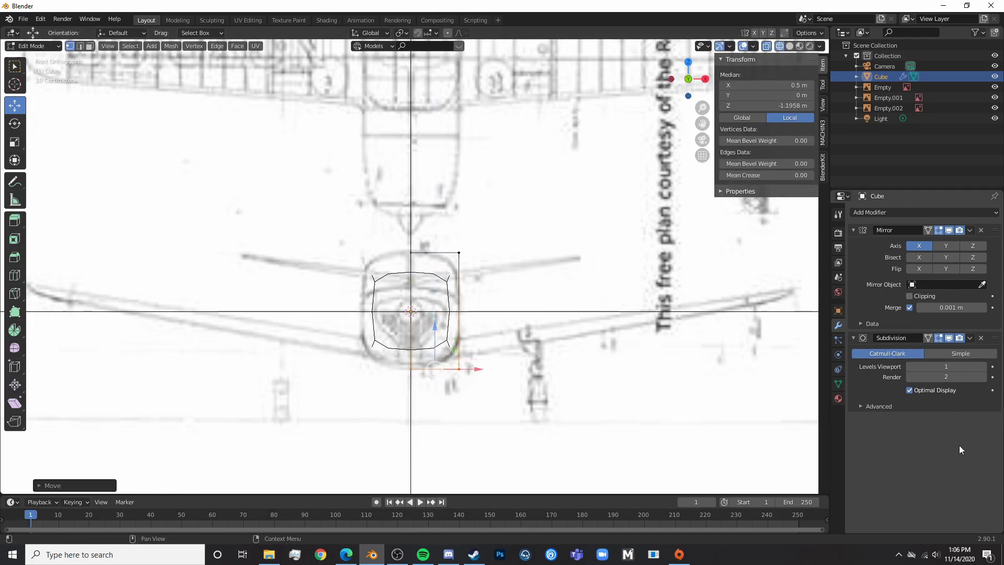
- Move the horizontal blueprint image straight down so that it sits below the cube
{"action": "left_click", "coordinate": [948, 338]}
{"action": "left_click", "coordinate": [625, 304]}
{"action": "middle_click_drag", "start_coordinate": [634, 295], "coordinate": [603, 296]}
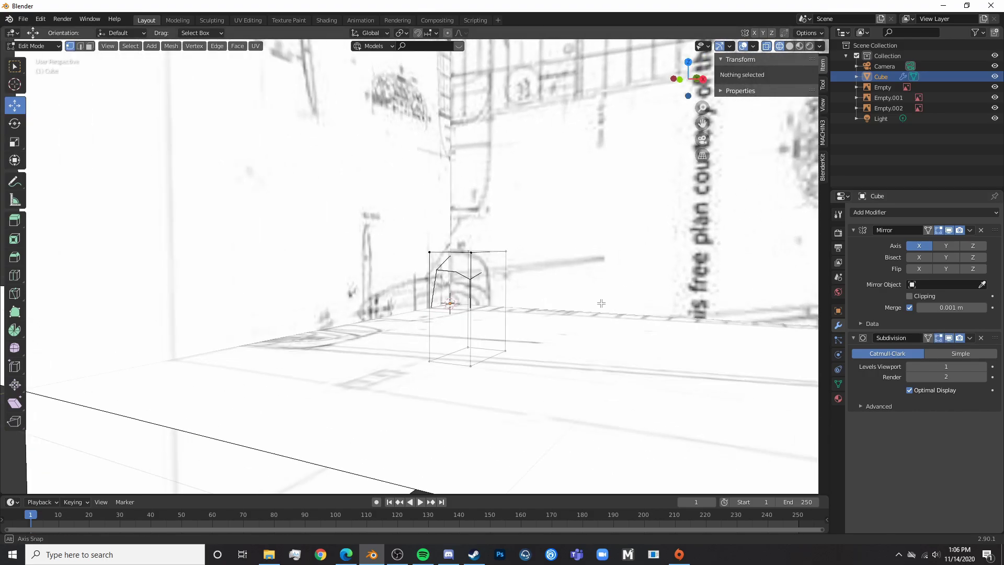
{"action": "scroll", "coordinate": [602, 296], "scroll_direction": "down", "scroll_amount": 6}
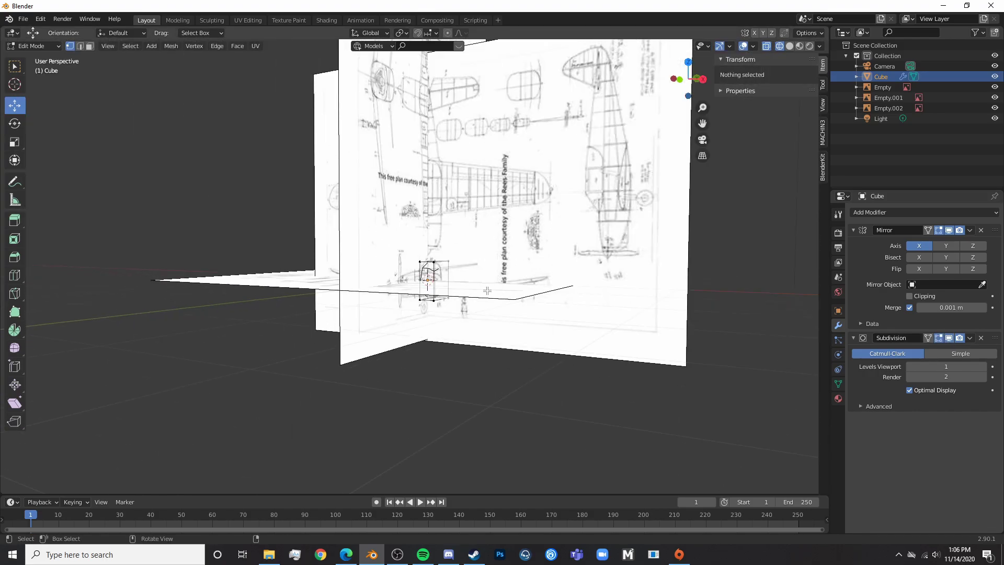
{"action": "key", "text": "Tab"}
{"action": "left_click", "coordinate": [466, 294]}
{"action": "left_click", "coordinate": [498, 300]}
{"action": "middle_click_drag", "start_coordinate": [499, 300], "coordinate": [177, 199]}
{"action": "left_click", "coordinate": [19, 110]}
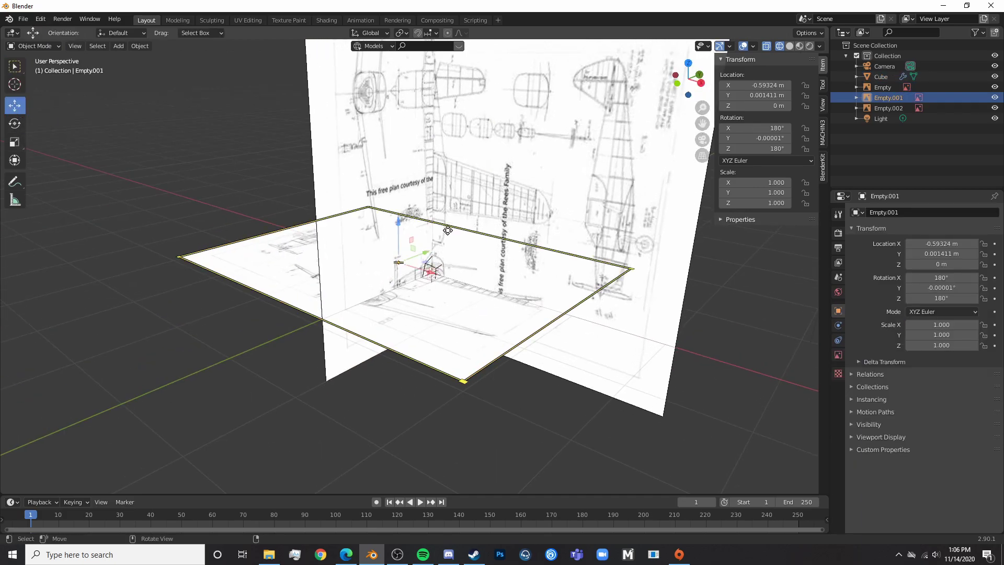
{"action": "left_click_drag", "start_coordinate": [400, 221], "coordinate": [419, 315]}
- Move the front blueprint back to about 2.09 m on Y and the side blueprint to about -2.76 m on X
{"action": "left_click", "coordinate": [546, 225]}
{"action": "middle_click_drag", "start_coordinate": [549, 221], "coordinate": [521, 220]}
{"action": "left_click", "coordinate": [518, 220]}
{"action": "left_click_drag", "start_coordinate": [458, 142], "coordinate": [278, 152]}
{"action": "left_click", "coordinate": [451, 235]}
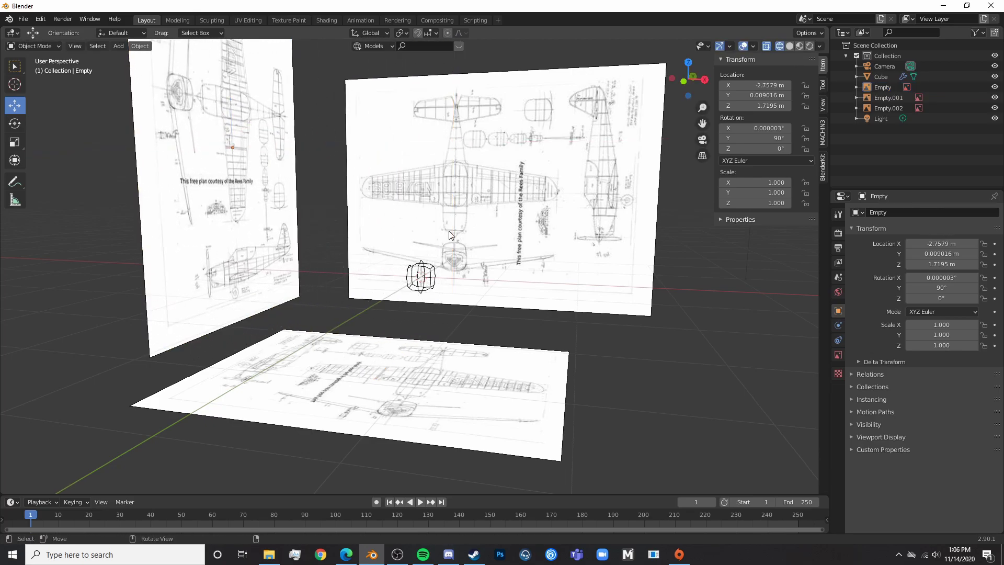
- Reopen the cube's mesh for editing and lower its upper outer corner vertices onto the fuselage outline in front view
{"action": "key", "text": "KP_1"}
{"action": "scroll", "coordinate": [457, 312], "scroll_direction": "up", "scroll_amount": 5}
{"action": "left_click", "coordinate": [450, 313]}
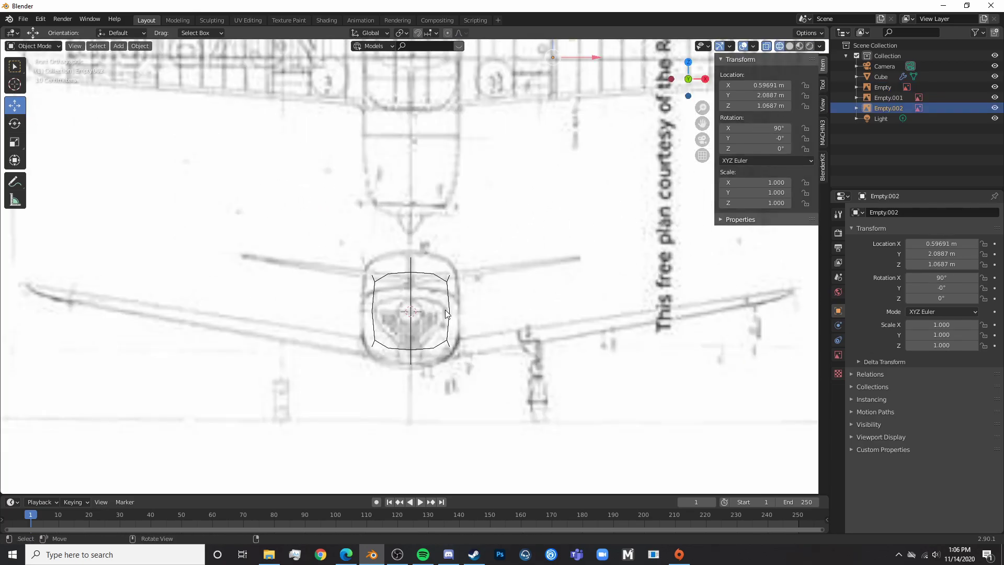
{"action": "left_click", "coordinate": [449, 311]}
{"action": "key", "text": "Tab"}
{"action": "scroll", "coordinate": [486, 317], "scroll_direction": "up", "scroll_amount": 2}
{"action": "scroll", "coordinate": [503, 320], "scroll_direction": "down", "scroll_amount": 2}
{"action": "scroll", "coordinate": [529, 325], "scroll_direction": "down", "scroll_amount": 2}
{"action": "middle_click_drag", "start_coordinate": [532, 325], "coordinate": [459, 344]}
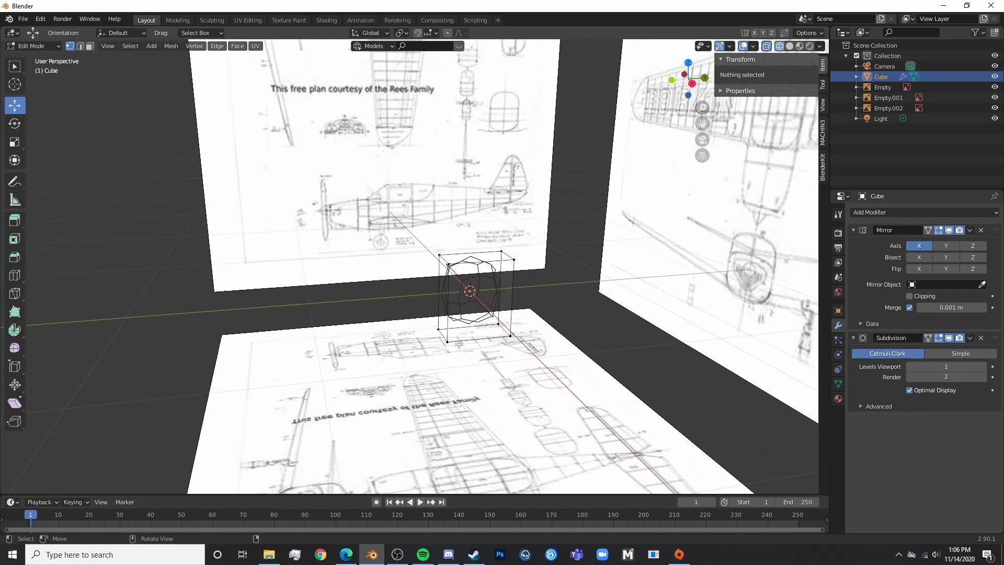
{"action": "key", "text": "KP_1"}
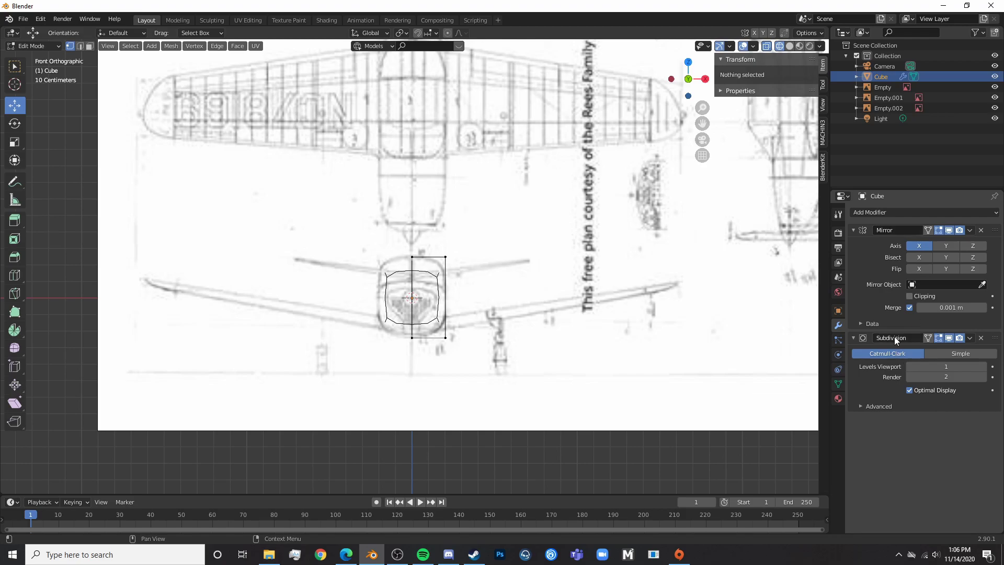
{"action": "scroll", "coordinate": [477, 371], "scroll_direction": "up", "scroll_amount": 4}
{"action": "key", "text": "a"}
{"action": "key", "text": "alt+a"}
{"action": "left_click_drag", "start_coordinate": [454, 226], "coordinate": [502, 266]}
{"action": "left_click_drag", "start_coordinate": [478, 204], "coordinate": [467, 234]}
{"action": "left_click", "coordinate": [469, 234]}
- Raise the lower outer corner vertices onto the fuselage outline and nudge the upper outer ones slightly inward
{"action": "left_click", "coordinate": [478, 414]}
{"action": "left_click_drag", "start_coordinate": [477, 377], "coordinate": [491, 340]}
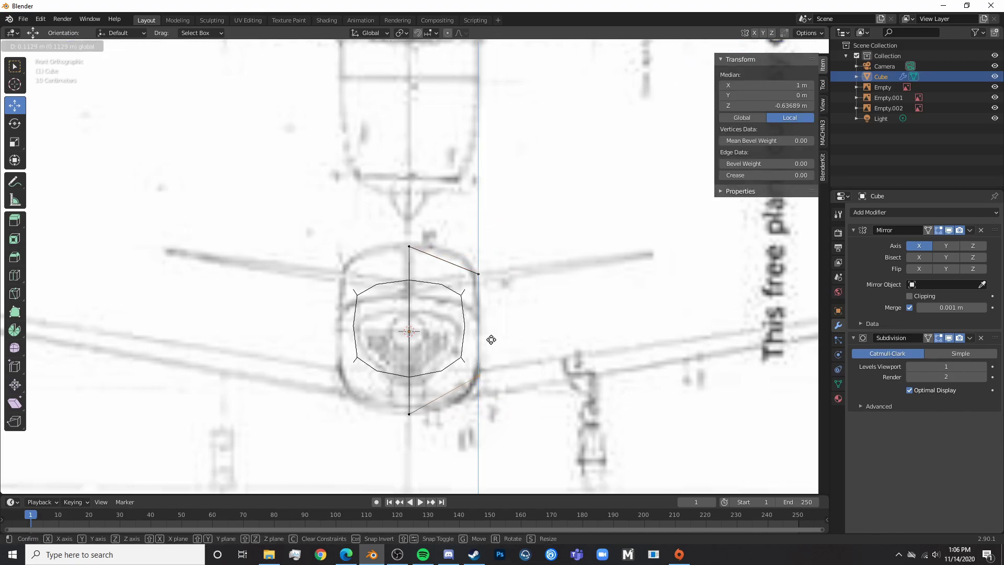
{"action": "left_click", "coordinate": [496, 335]}
{"action": "left_click", "coordinate": [486, 303]}
{"action": "left_click", "coordinate": [479, 274]}
{"action": "left_click_drag", "start_coordinate": [505, 274], "coordinate": [502, 276]}
- Add a vertical loop cut to the half section and slide it toward the outer edge
{"action": "key", "text": "alt+a"}
{"action": "key", "text": "ctrl+r"}
{"action": "left_click", "coordinate": [462, 264]}
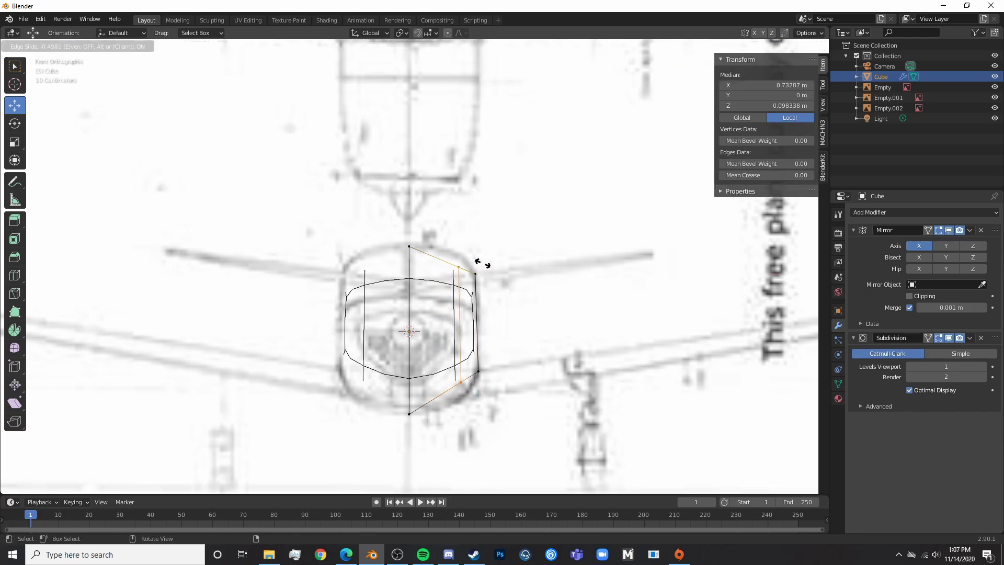
{"action": "left_click", "coordinate": [481, 263]}
- Move the outer loop's top vertices up and its bottom vertices down to follow the rounded fuselage corners
{"action": "key", "text": "alt+a"}
{"action": "key", "text": "c"}
{"action": "left_click", "coordinate": [461, 257]}
{"action": "right_click", "coordinate": [462, 257]}
{"action": "left_click_drag", "start_coordinate": [462, 227], "coordinate": [472, 214]}
{"action": "key", "text": "alt+a"}
{"action": "key", "text": "c"}
{"action": "left_click", "coordinate": [462, 383]}
{"action": "right_click", "coordinate": [463, 381]}
{"action": "left_click_drag", "start_coordinate": [465, 338], "coordinate": [466, 354]}
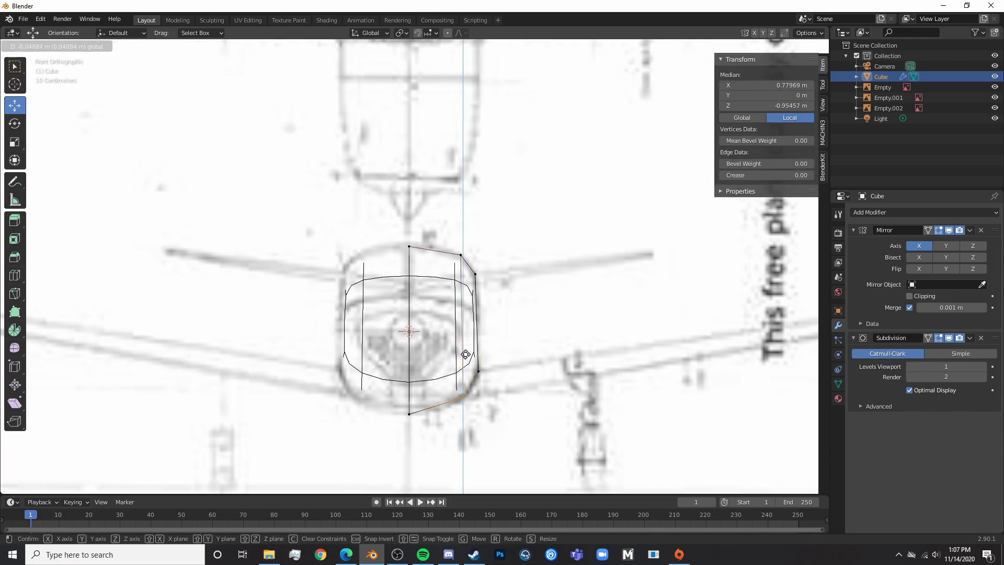
{"action": "left_click", "coordinate": [465, 355]}
- Add a second vertical loop cut midway between the centre line and the outer loop
{"action": "key", "text": "alt+a"}
{"action": "key", "text": "ctrl+r"}
{"action": "left_click", "coordinate": [441, 236]}
{"action": "right_click", "coordinate": [440, 235]}
- Move the second loop's top vertices up and its bottom vertices down onto the curved fuselage outline
{"action": "key", "text": "alt+a"}
{"action": "key", "text": "c"}
{"action": "left_click", "coordinate": [436, 248]}
{"action": "right_click", "coordinate": [436, 247]}
{"action": "left_click_drag", "start_coordinate": [436, 216], "coordinate": [439, 212]}
{"action": "key", "text": "alt+a"}
{"action": "key", "text": "c"}
{"action": "left_click", "coordinate": [440, 404]}
{"action": "right_click", "coordinate": [440, 404]}
{"action": "left_click_drag", "start_coordinate": [437, 360], "coordinate": [435, 367]}
{"action": "key", "text": "alt+a"}
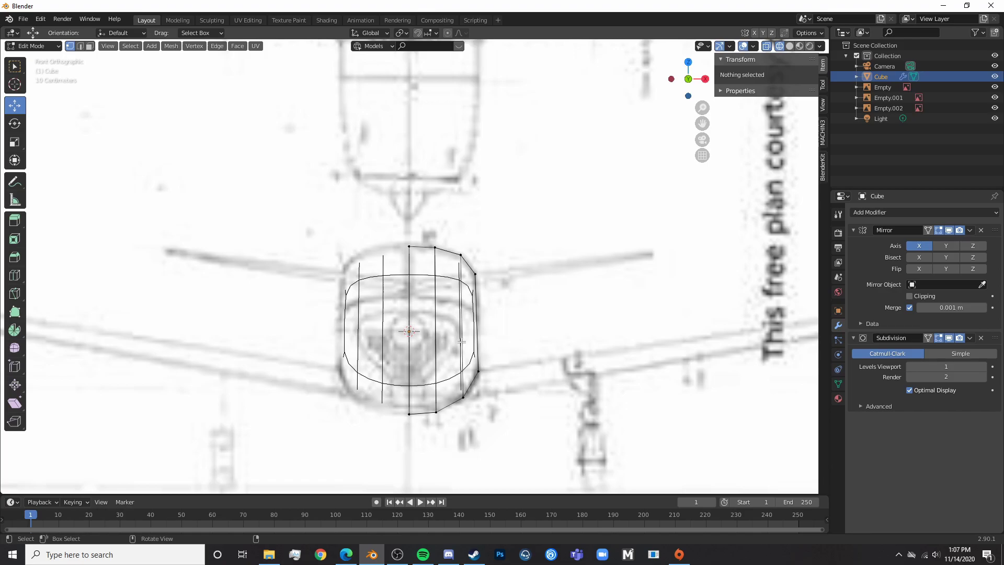
- Switch the viewport to solid shading and inspect the rounded fuselage section from the side
{"action": "scroll", "coordinate": [460, 344], "scroll_direction": "down", "scroll_amount": 4}
{"action": "key", "text": "Tab"}
{"action": "key", "text": "shift+z"}
{"action": "middle_click_drag", "start_coordinate": [461, 344], "coordinate": [435, 348]}
{"action": "key", "text": "Tab"}
{"action": "key", "text": "Tab"}
{"action": "key", "text": "Tab"}
{"action": "scroll", "coordinate": [450, 345], "scroll_direction": "up", "scroll_amount": 4}
{"action": "scroll", "coordinate": [322, 322], "scroll_direction": "down", "scroll_amount": 4}
{"action": "middle_click_drag", "start_coordinate": [568, 334], "coordinate": [488, 277]}
- Select the vertices of the section's front end and extrude them forward about 0.3 m
{"action": "key", "text": "a"}
{"action": "key", "text": "alt+a"}
{"action": "key", "text": "c"}
{"action": "left_click_drag", "start_coordinate": [447, 230], "coordinate": [435, 367]}
{"action": "key", "text": "Escape"}
{"action": "scroll", "coordinate": [441, 344], "scroll_direction": "down", "scroll_amount": 2}
{"action": "key", "text": "e"}
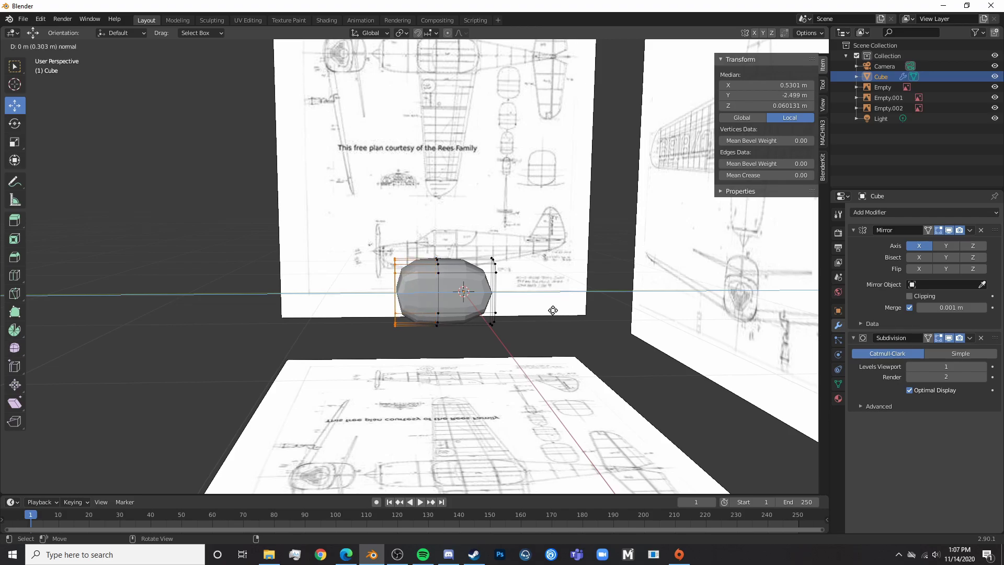
{"action": "left_click", "coordinate": [553, 311]}
{"action": "key", "text": "alt+a"}
- Move the section's rear edge loop back along Y to about 5.98 m and scale it down to taper the fuselage
{"action": "middle_click_drag", "start_coordinate": [441, 259], "coordinate": [441, 239]}
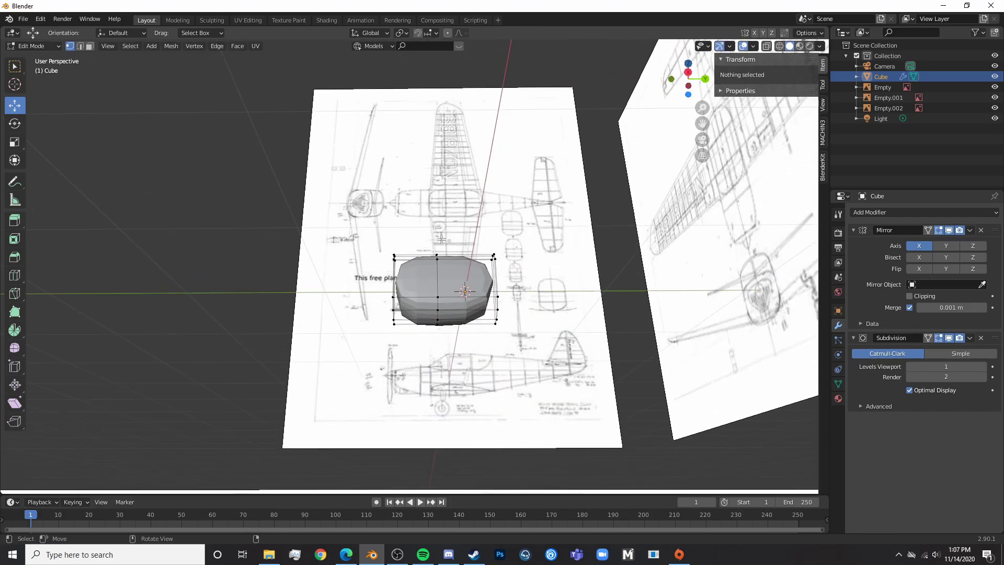
{"action": "middle_click_drag", "start_coordinate": [404, 331], "coordinate": [466, 283]}
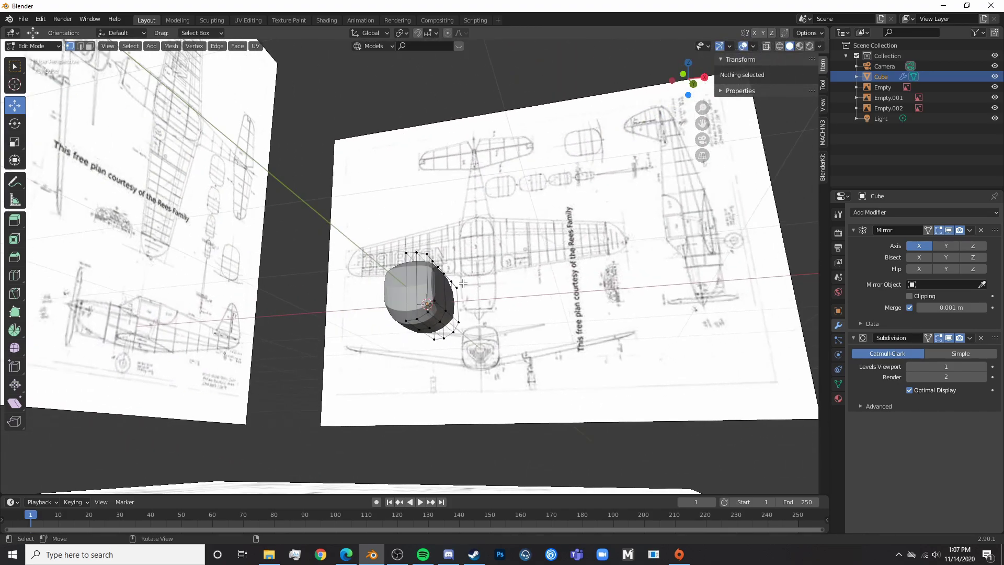
{"action": "middle_click_drag", "start_coordinate": [389, 259], "coordinate": [471, 283]}
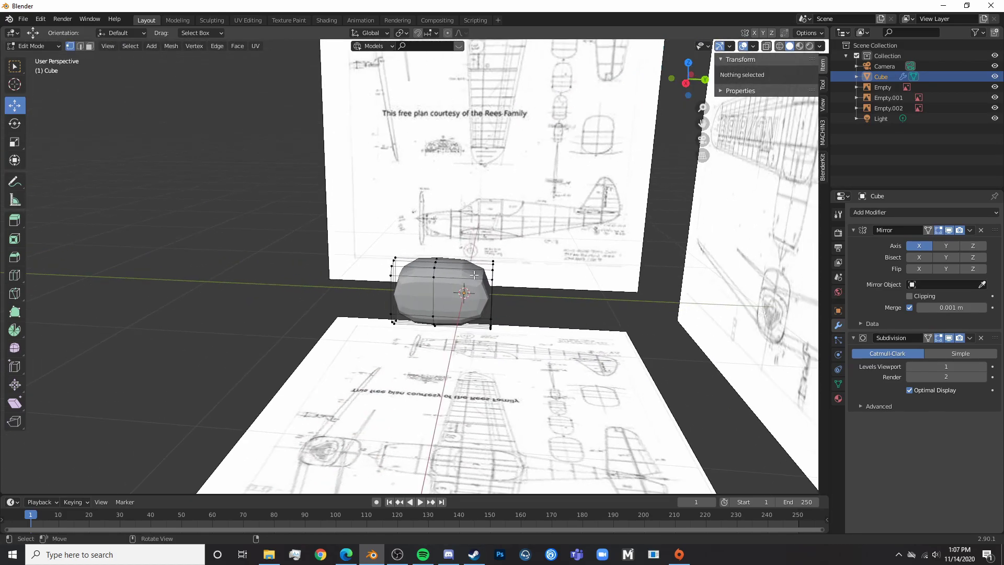
{"action": "key", "text": "KP_3"}
{"action": "left_click", "coordinate": [494, 283], "text": "alt"}
{"action": "left_click_drag", "start_coordinate": [541, 293], "coordinate": [679, 292]}
{"action": "key", "text": "s"}
{"action": "left_click", "coordinate": [656, 288]}
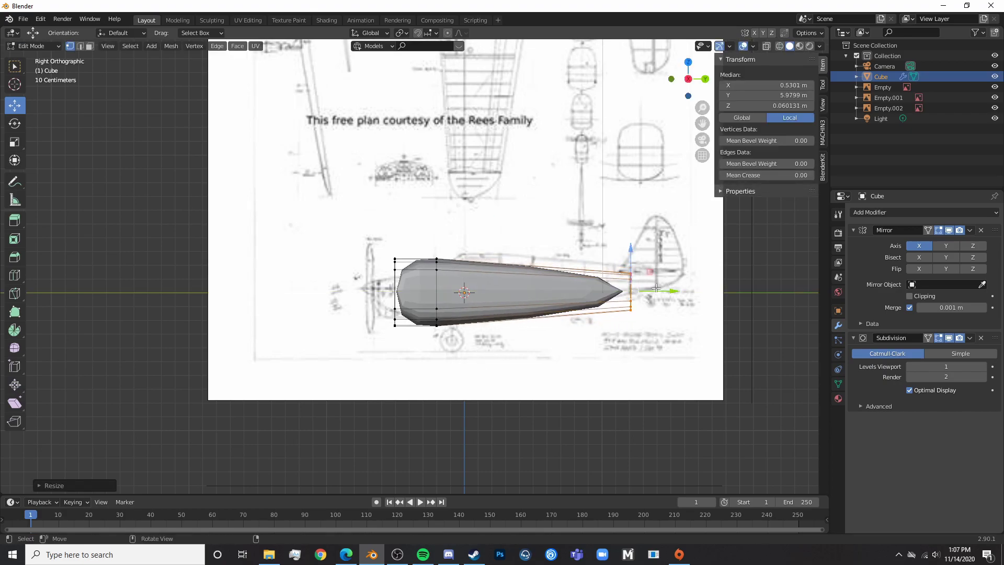
{"action": "left_click", "coordinate": [734, 312]}
- Add a loop cut around the tapered fuselage and slide it close to the rear end
{"action": "key", "text": "Tab"}
{"action": "middle_click_drag", "start_coordinate": [699, 308], "coordinate": [653, 312], "text": "shift"}
{"action": "key", "text": "Tab"}
{"action": "key", "text": "a"}
{"action": "key", "text": "alt+a"}
{"action": "key", "text": "ctrl+r"}
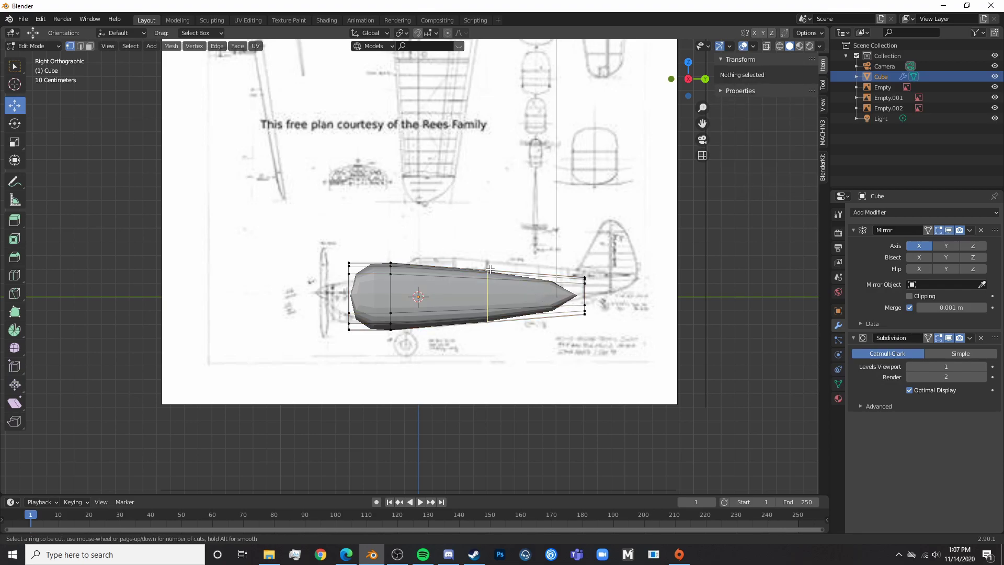
{"action": "left_click", "coordinate": [490, 269]}
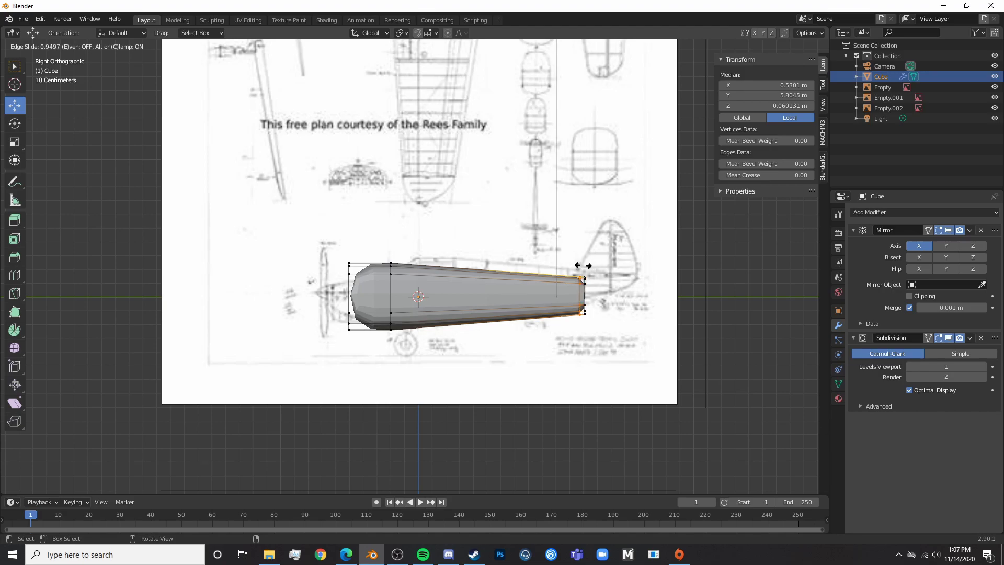
{"action": "left_click", "coordinate": [581, 266]}
- Scale the new edge loop near the fuselage's rear end
{"action": "scroll", "coordinate": [580, 277], "scroll_direction": "up", "scroll_amount": 5}
{"action": "key", "text": "s"}
{"action": "left_click", "coordinate": [582, 290]}
{"action": "right_click", "coordinate": [582, 290]}
{"action": "key", "text": "Escape"}
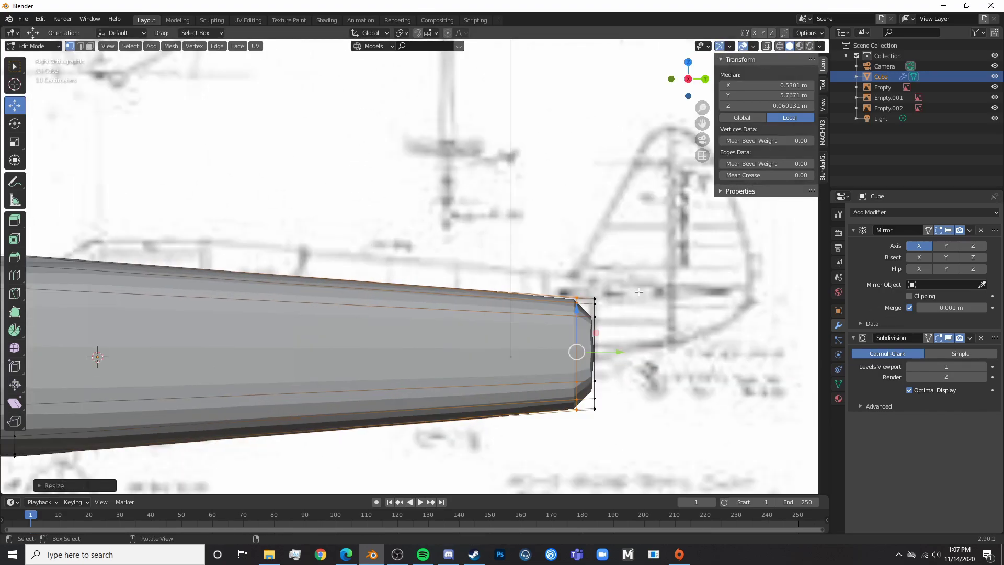
- Add an unslid loop cut around the fuselage near its rear end and clear the selection
{"action": "key", "text": "alt+a"}
{"action": "key", "text": "ctrl+r"}
{"action": "left_click", "coordinate": [600, 285]}
{"action": "right_click", "coordinate": [601, 285]}
{"action": "key", "text": "alt+a"}
- Examine the tapered fuselage's overall shape against the side-view blueprint
{"action": "key", "text": "Tab"}
{"action": "scroll", "coordinate": [611, 329], "scroll_direction": "down", "scroll_amount": 5}
{"action": "middle_click_drag", "start_coordinate": [611, 329], "coordinate": [373, 348]}
{"action": "key", "text": "Tab"}
{"action": "key", "text": "Tab"}
{"action": "key", "text": "Tab"}
{"action": "key", "text": "KP_3"}
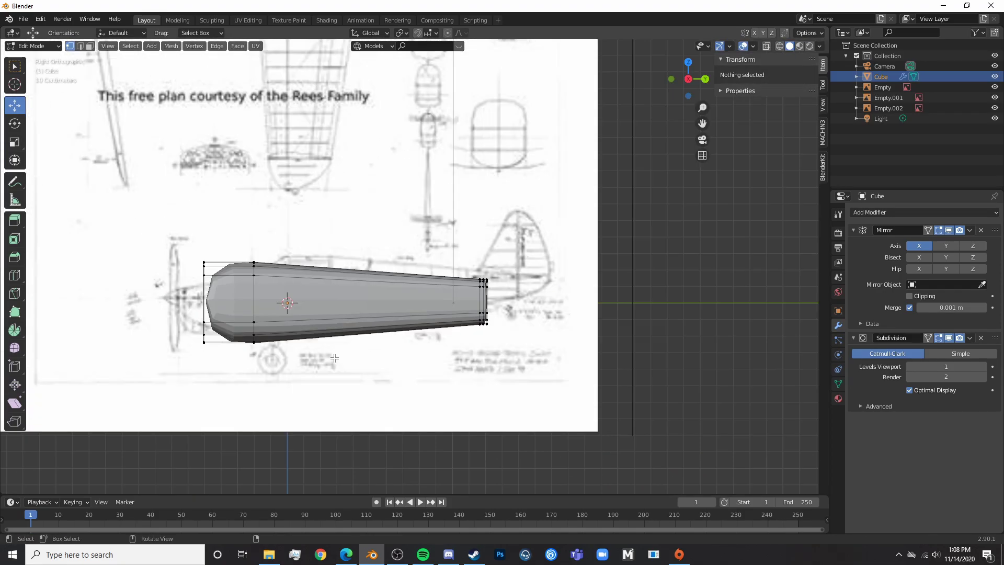
- Select the vertices at the fuselage's rear end in wireframe and delete them, leaving only the front section
{"action": "key", "text": "shift+z"}
{"action": "key", "text": "a"}
{"action": "key", "text": "alt+a"}
{"action": "key", "text": "c"}
{"action": "left_click_drag", "start_coordinate": [488, 272], "coordinate": [489, 320]}
{"action": "key", "text": "Escape"}
{"action": "key", "text": "x"}
{"action": "left_click", "coordinate": [474, 353]}
- Select the vertices around the rear edge of the remaining front section
{"action": "key", "text": "Tab"}
{"action": "mouse_move", "coordinate": [415, 364]}
{"action": "middle_mouse_down", "text": "shift"}
{"action": "mouse_move", "coordinate": [588, 354]}
{"action": "mouse_move", "coordinate": [388, 363]}
{"action": "mouse_move", "coordinate": [441, 355]}
{"action": "mouse_move", "coordinate": [433, 328]}
{"action": "mouse_move", "coordinate": [485, 352]}
{"action": "middle_mouse_up", "text": "shift"}
{"action": "key", "text": "Tab"}
{"action": "key", "text": "shift+z"}
{"action": "key", "text": "shift+z"}
{"action": "key", "text": "c"}
{"action": "left_click_drag", "start_coordinate": [439, 253], "coordinate": [440, 382]}
{"action": "key", "text": "Escape"}
{"action": "key", "text": "shift+z"}
{"action": "middle_click_drag", "start_coordinate": [441, 382], "coordinate": [303, 179]}
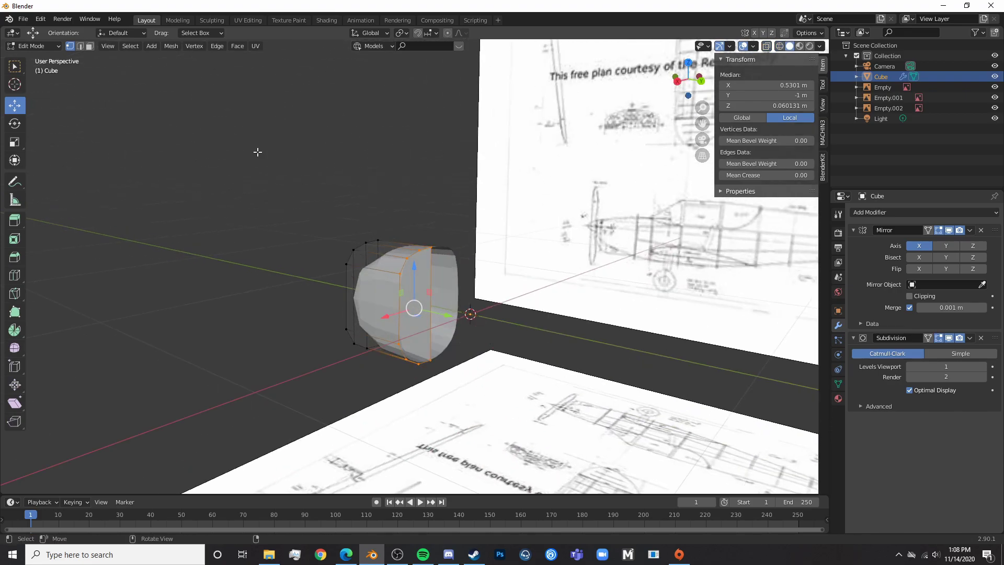
- Select the interior face on the front section's mirror plane and delete it
{"action": "left_click", "coordinate": [88, 47]}
{"action": "left_click", "coordinate": [416, 300]}
{"action": "key", "text": "x"}
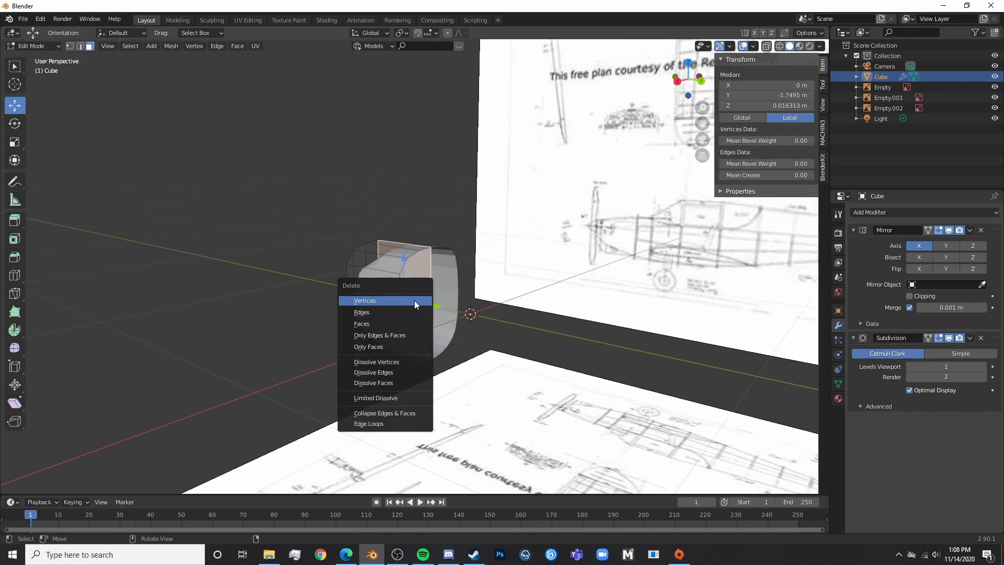
{"action": "left_click", "coordinate": [412, 321]}
- Select the front section's rear vertices and extrude them back along Y to about 2.55 m
{"action": "middle_click_drag", "start_coordinate": [433, 256], "coordinate": [134, 84]}
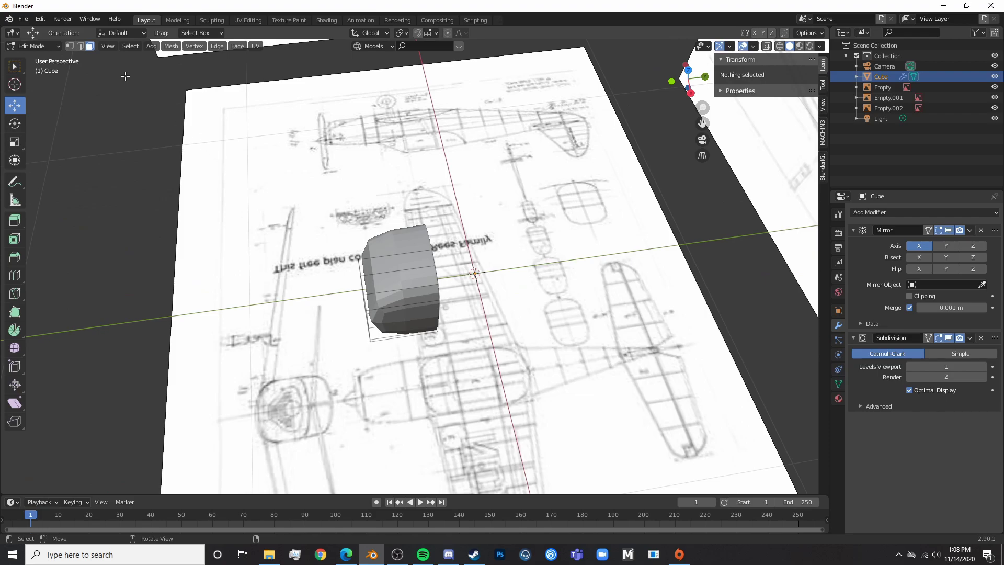
{"action": "left_click", "coordinate": [71, 50]}
{"action": "key", "text": "a"}
{"action": "key", "text": "shift+z"}
{"action": "left_click_drag", "start_coordinate": [399, 228], "coordinate": [462, 359]}
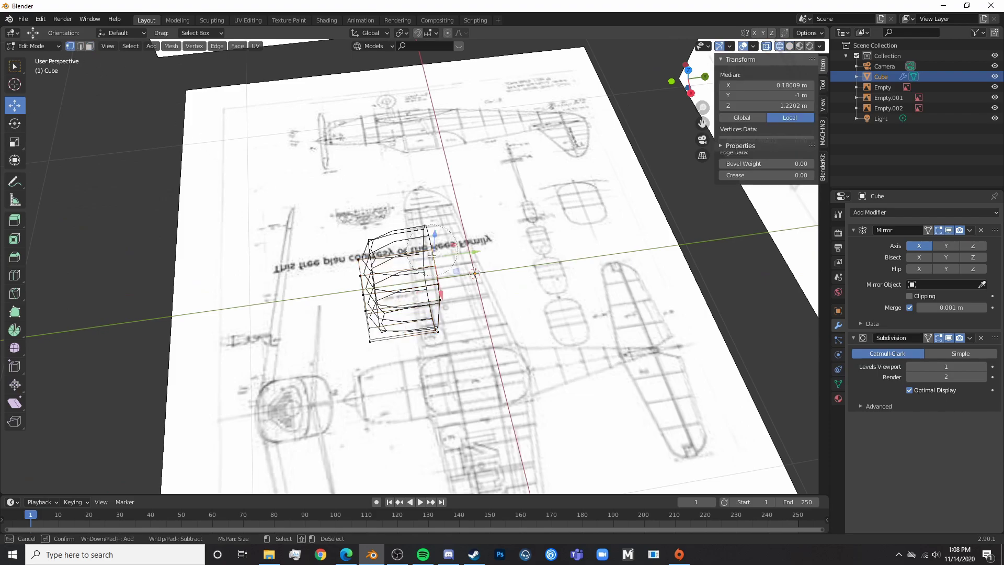
{"action": "key", "text": "KP_3"}
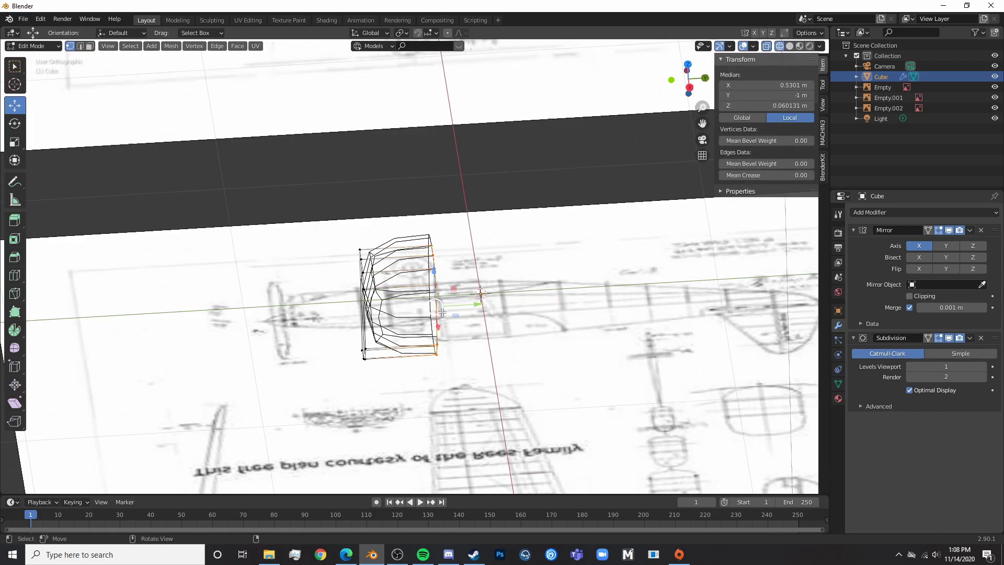
{"action": "key", "text": "e"}
{"action": "key", "text": "y"}
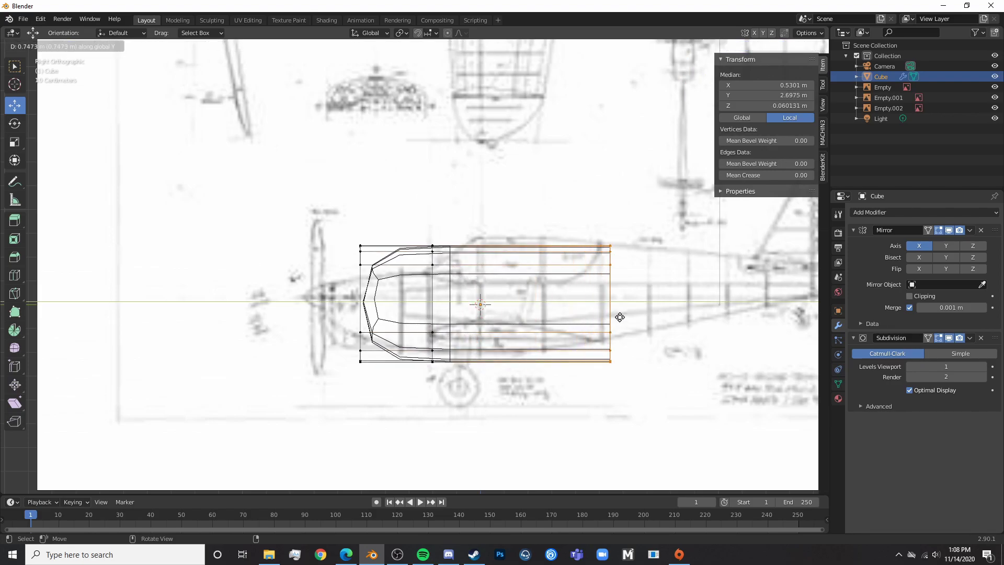
{"action": "left_click", "coordinate": [613, 317]}
- Examine the newly extruded section in solid shading from several distances
{"action": "scroll", "coordinate": [612, 317], "scroll_direction": "down", "scroll_amount": 5}
{"action": "left_click", "coordinate": [677, 382]}
{"action": "scroll", "coordinate": [584, 353], "scroll_direction": "up", "scroll_amount": 3}
{"action": "key", "text": "shift+z"}
{"action": "mouse_move", "coordinate": [584, 353]}
{"action": "middle_mouse_down"}
{"action": "mouse_move", "coordinate": [571, 370]}
{"action": "mouse_move", "coordinate": [517, 342]}
{"action": "mouse_move", "coordinate": [583, 341]}
{"action": "mouse_move", "coordinate": [532, 339]}
{"action": "mouse_move", "coordinate": [516, 294]}
{"action": "mouse_move", "coordinate": [511, 358]}
{"action": "mouse_move", "coordinate": [673, 359]}
{"action": "middle_mouse_up"}
{"action": "scroll", "coordinate": [583, 340], "scroll_direction": "down", "scroll_amount": 6}
{"action": "scroll", "coordinate": [544, 345], "scroll_direction": "up", "scroll_amount": 4}
- Select the vertices at the extruded section's rear end in side view and delete them
{"action": "key", "text": "a"}
{"action": "key", "text": "alt+a"}
{"action": "key", "text": "shift+z"}
{"action": "key", "text": "KP_3"}
{"action": "scroll", "coordinate": [675, 345], "scroll_direction": "down", "scroll_amount": 3}
{"action": "key", "text": "c"}
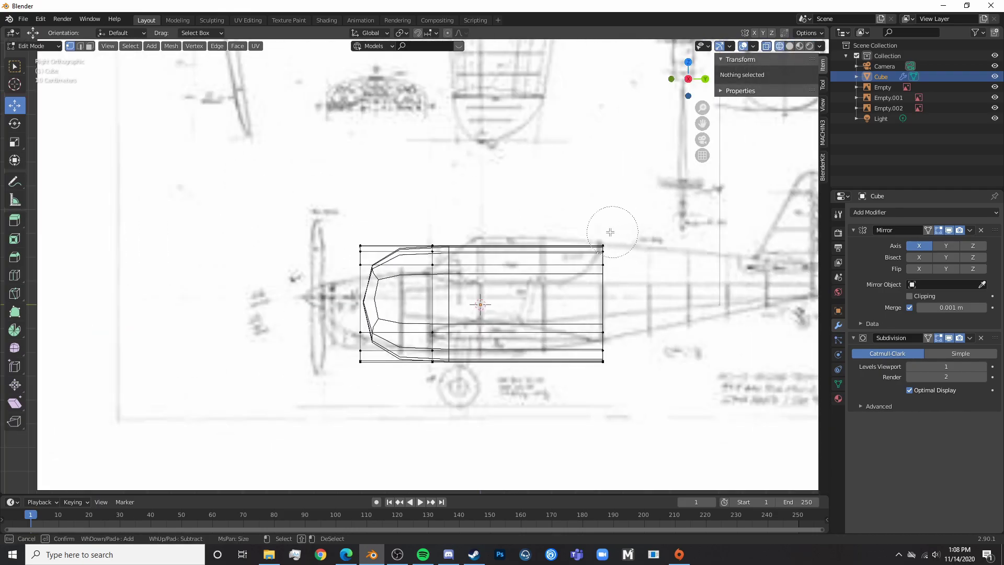
{"action": "left_click_drag", "start_coordinate": [618, 232], "coordinate": [621, 357]}
{"action": "right_click", "coordinate": [622, 356]}
{"action": "key", "text": "x"}
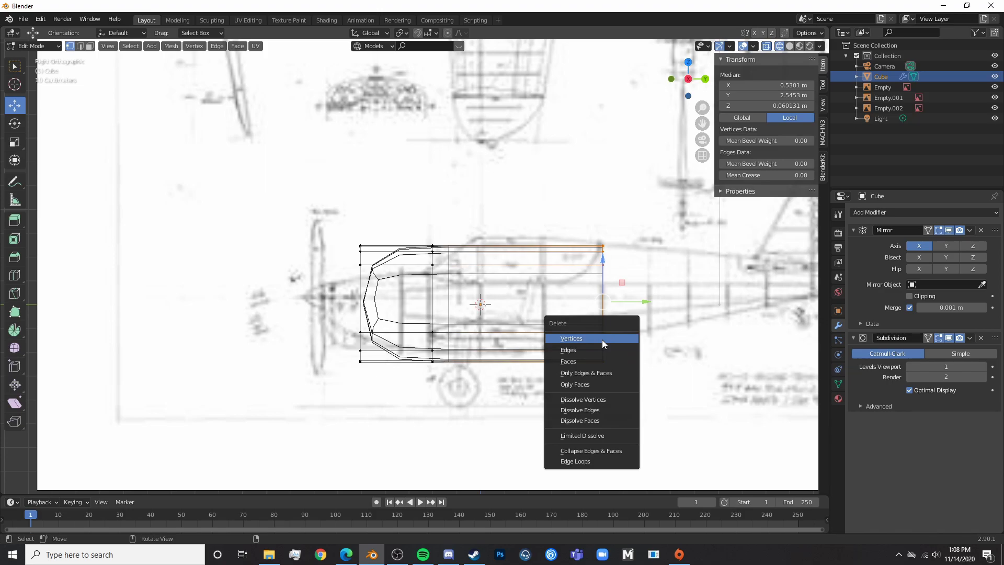
{"action": "left_click", "coordinate": [602, 340]}
- Fill a face between the top and bottom edges nearest the mirror plane on the open rear end
{"action": "scroll", "coordinate": [602, 340], "scroll_direction": "up", "scroll_amount": 4}
{"action": "key", "text": "shift+z"}
{"action": "key", "text": "Tab"}
{"action": "middle_click_drag", "start_coordinate": [508, 372], "coordinate": [460, 391]}
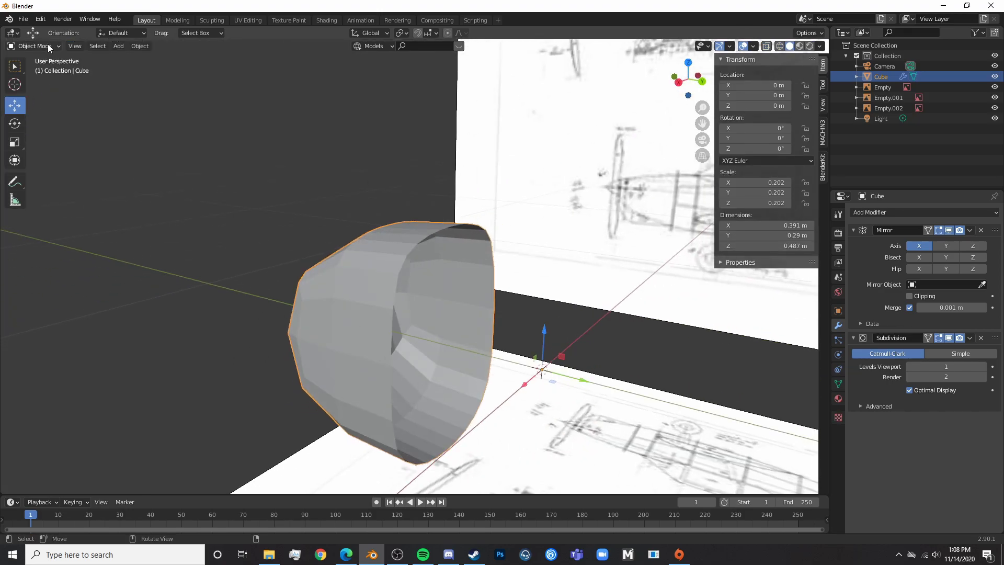
{"action": "key", "text": "Tab"}
{"action": "middle_click_drag", "start_coordinate": [104, 55], "coordinate": [427, 245]}
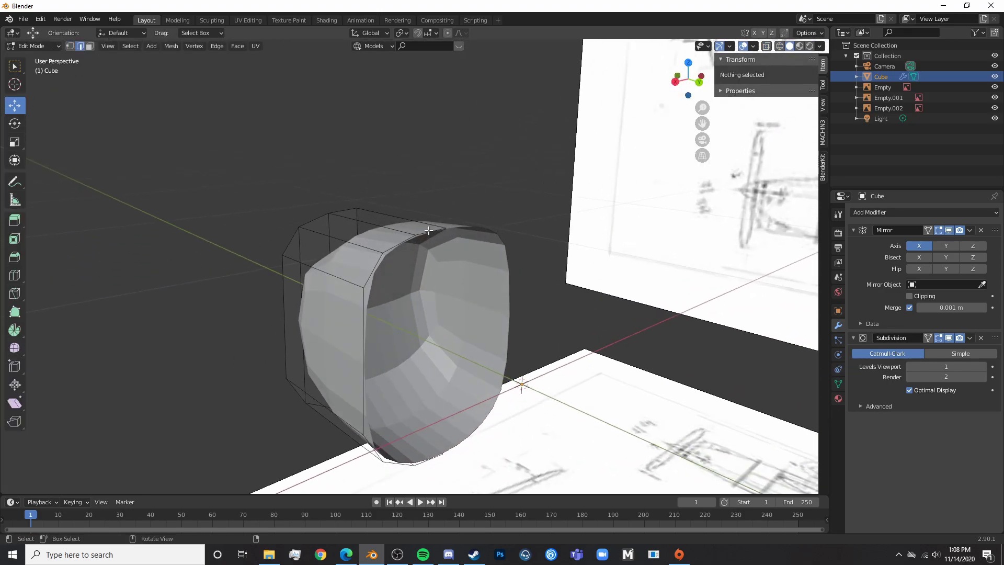
{"action": "left_click", "coordinate": [429, 230]}
{"action": "left_click", "coordinate": [438, 465], "text": "shift"}
{"action": "key", "text": "f"}
- Fill the rear end's remaining outer gaps with faces between opposing upper and lower edges
{"action": "left_click", "coordinate": [403, 470]}
{"action": "left_click", "coordinate": [396, 247], "text": "shift"}
{"action": "key", "text": "f"}
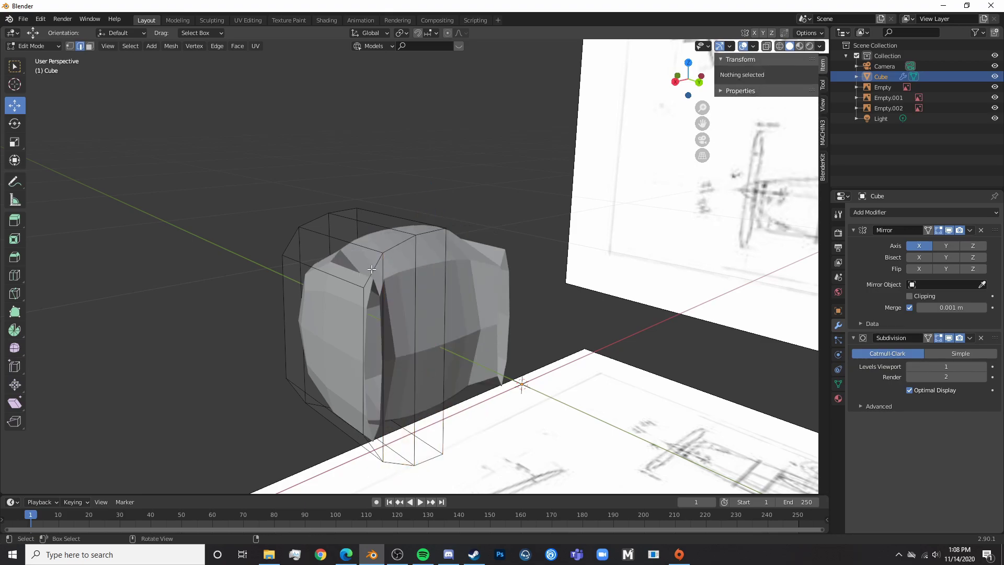
{"action": "left_click", "coordinate": [370, 269]}
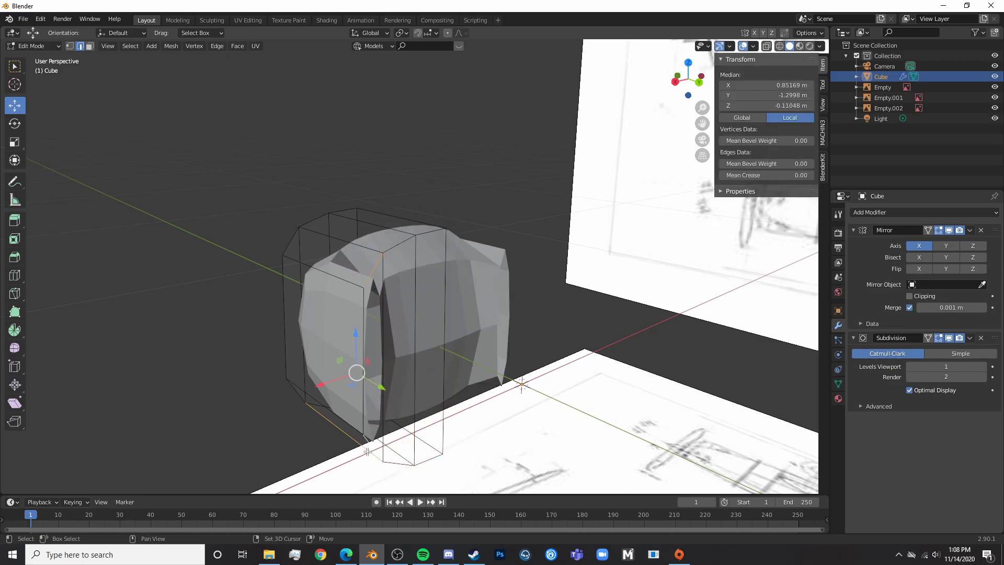
{"action": "key", "text": "f"}
{"action": "left_click", "coordinate": [487, 433]}
- Select the capped rear end's vertices in wireframe and extrude them back to about Y 1.81 m
{"action": "key", "text": "Tab"}
{"action": "middle_click_drag", "start_coordinate": [489, 429], "coordinate": [541, 417]}
{"action": "key", "text": "Tab"}
{"action": "left_click", "coordinate": [70, 46]}
{"action": "key", "text": "shift+z"}
{"action": "scroll", "coordinate": [419, 225], "scroll_direction": "down", "scroll_amount": 4}
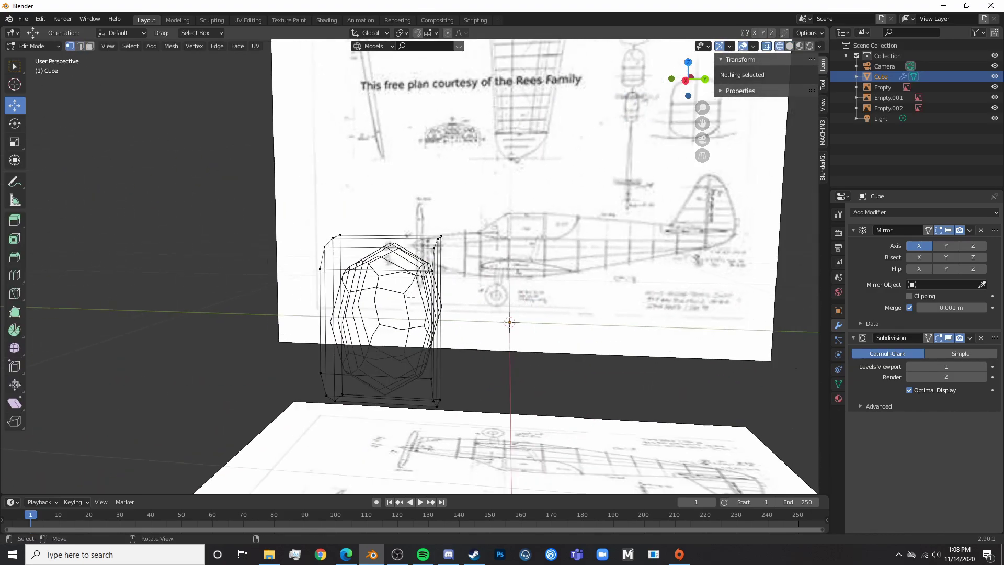
{"action": "key", "text": "c"}
{"action": "left_click_drag", "start_coordinate": [442, 231], "coordinate": [449, 356]}
{"action": "key", "text": "Escape"}
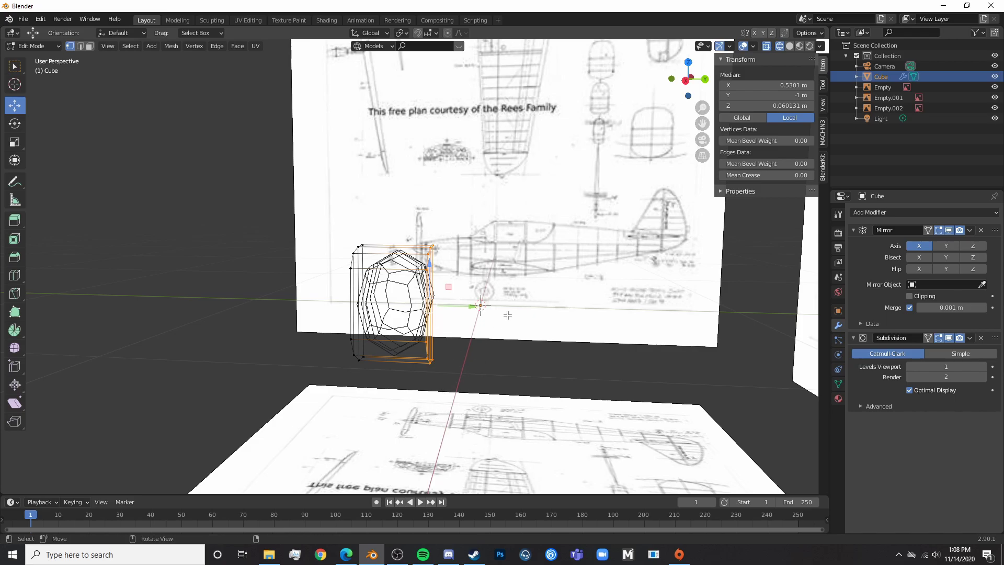
{"action": "key", "text": "shift+z"}
{"action": "key", "text": "e"}
{"action": "left_click", "coordinate": [654, 317]}
- Examine the extruded fuselage body from above and from inside the mesh
{"action": "key", "text": "Tab"}
{"action": "middle_click_drag", "start_coordinate": [562, 340], "coordinate": [678, 379]}
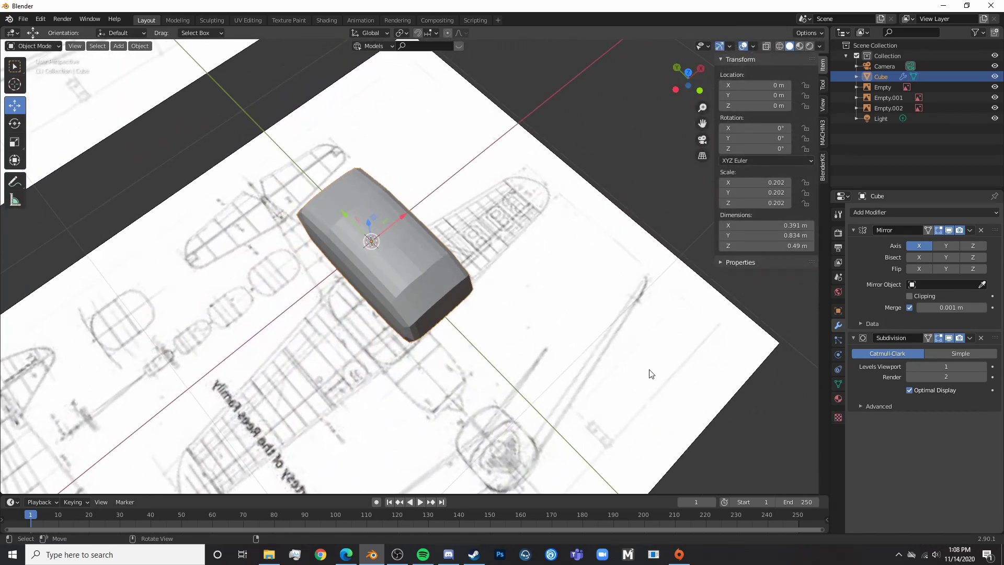
{"action": "key", "text": "Tab"}
{"action": "scroll", "coordinate": [678, 379], "scroll_direction": "up", "scroll_amount": 4}
{"action": "middle_click_drag", "start_coordinate": [378, 248], "coordinate": [460, 351], "text": "shift"}
{"action": "scroll", "coordinate": [460, 351], "scroll_direction": "up", "scroll_amount": 2}
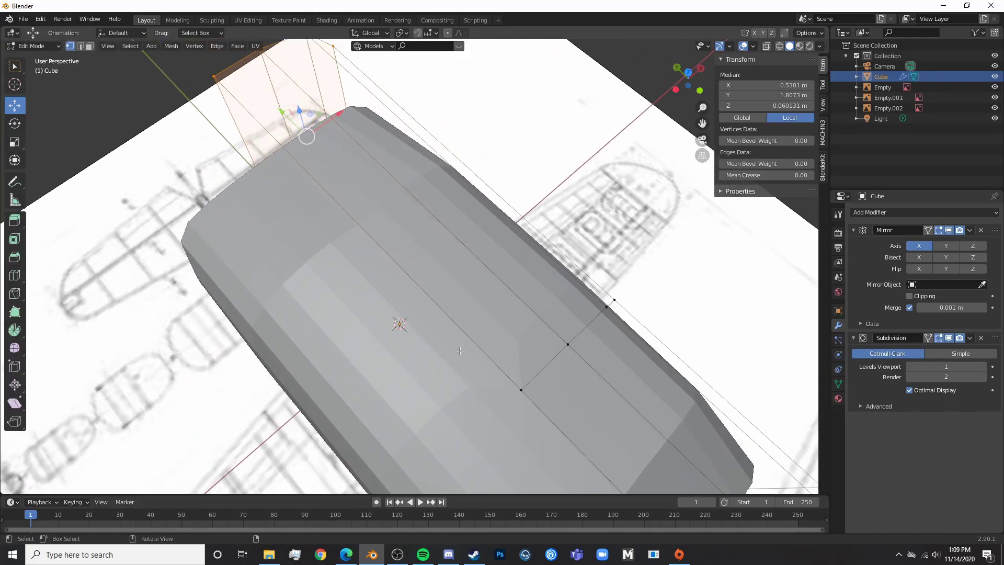
{"action": "key", "text": "Tab"}
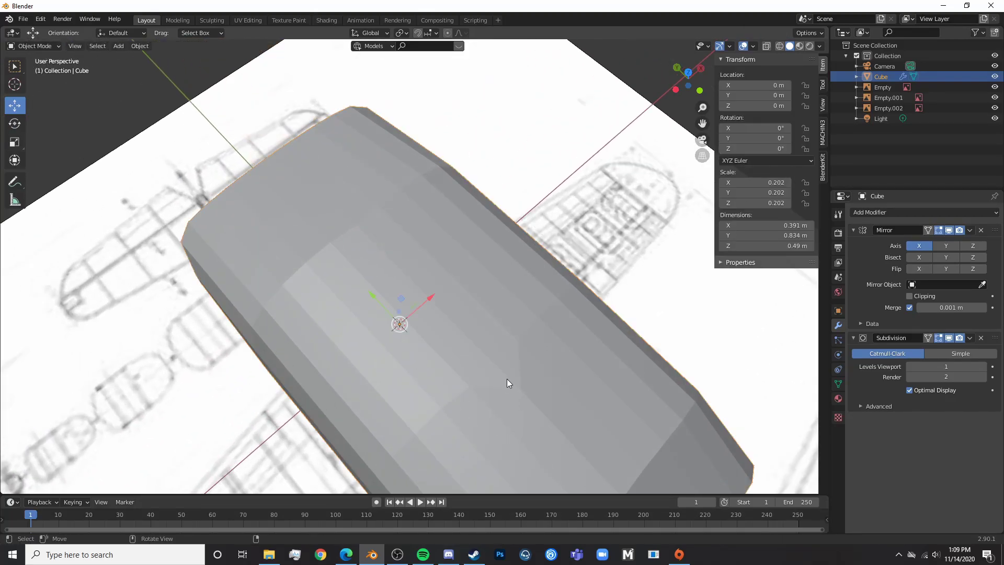
{"action": "scroll", "coordinate": [482, 406], "scroll_direction": "down", "scroll_amount": 4}
{"action": "scroll", "coordinate": [452, 338], "scroll_direction": "up", "scroll_amount": 3}
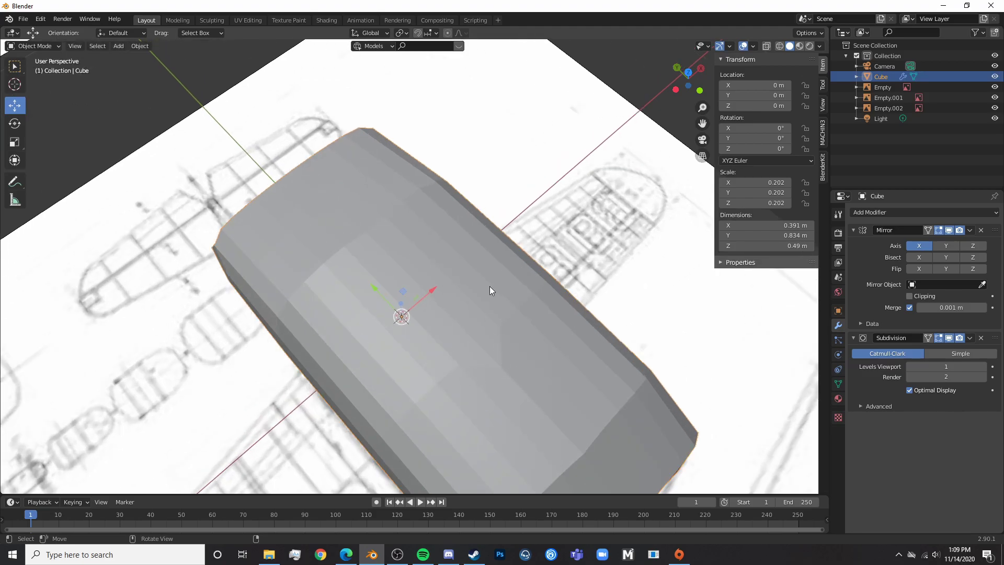
{"action": "scroll", "coordinate": [489, 287], "scroll_direction": "up", "scroll_amount": 4}
{"action": "scroll", "coordinate": [490, 287], "scroll_direction": "down", "scroll_amount": 1}
{"action": "middle_click_drag", "start_coordinate": [557, 244], "coordinate": [470, 123]}
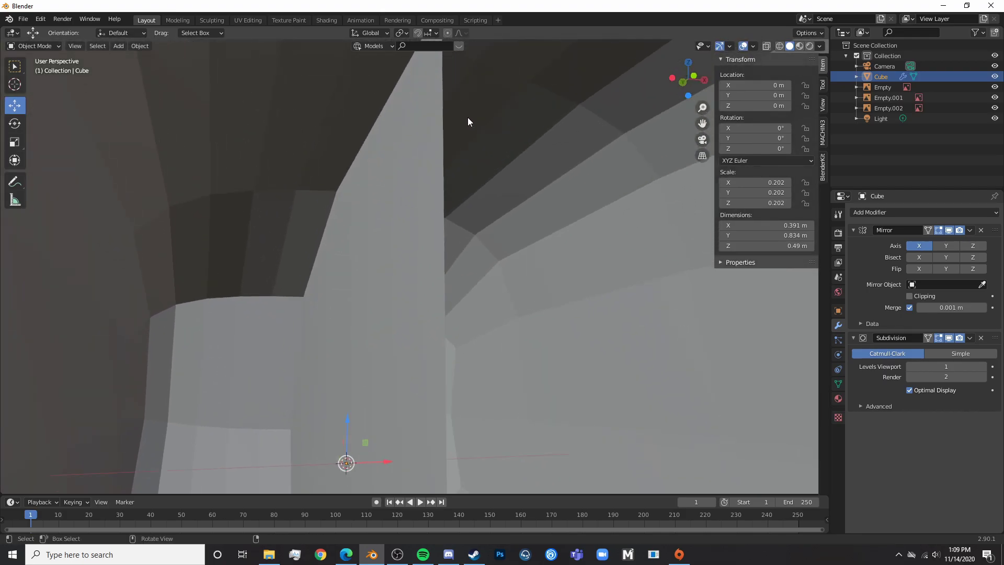
- Select the interior cap face inside the extruded fuselage body and delete it
{"action": "key", "text": "Tab"}
{"action": "middle_click_drag", "start_coordinate": [431, 218], "coordinate": [409, 186]}
{"action": "middle_click_drag", "start_coordinate": [386, 234], "coordinate": [413, 240]}
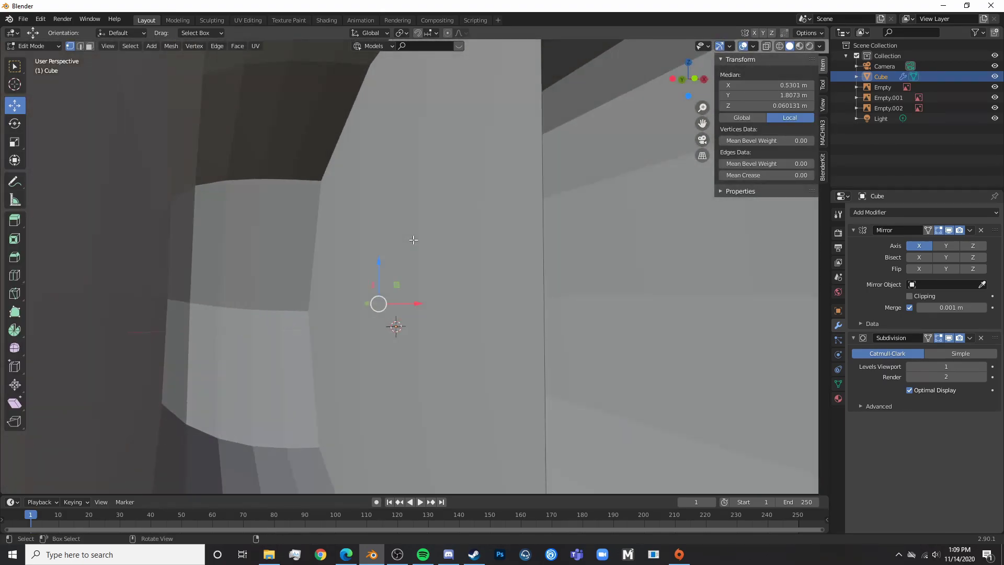
{"action": "left_click", "coordinate": [91, 47]}
{"action": "left_click", "coordinate": [382, 215]}
{"action": "scroll", "coordinate": [382, 215], "scroll_direction": "down", "scroll_amount": 5}
{"action": "middle_click_drag", "start_coordinate": [483, 270], "coordinate": [504, 401]}
{"action": "key", "text": "x"}
{"action": "left_click", "coordinate": [519, 381]}
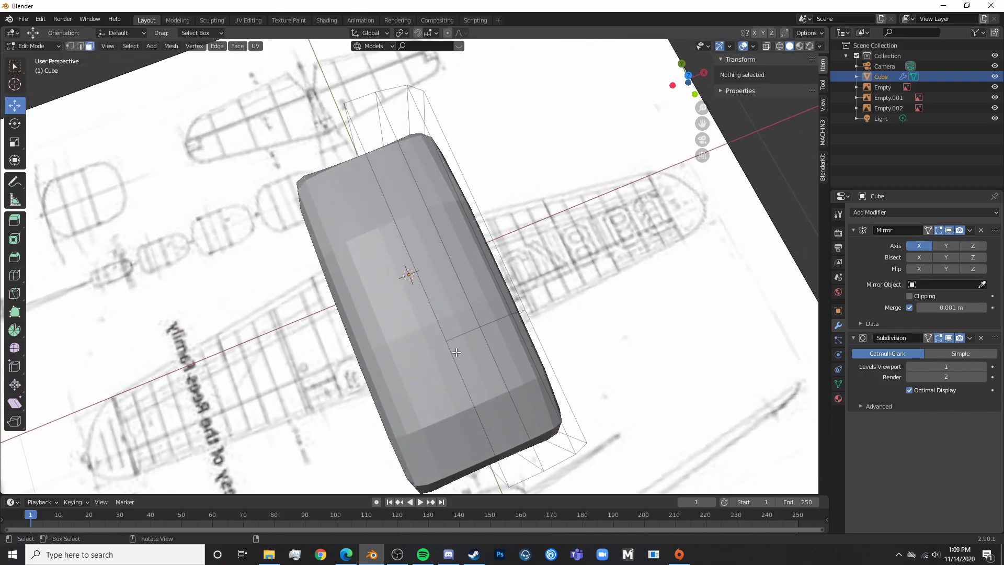
- Examine the fuselage body's fit against the front and side blueprints
{"action": "key", "text": "Tab"}
{"action": "middle_click_drag", "start_coordinate": [460, 328], "coordinate": [539, 337]}
{"action": "key", "text": "Tab"}
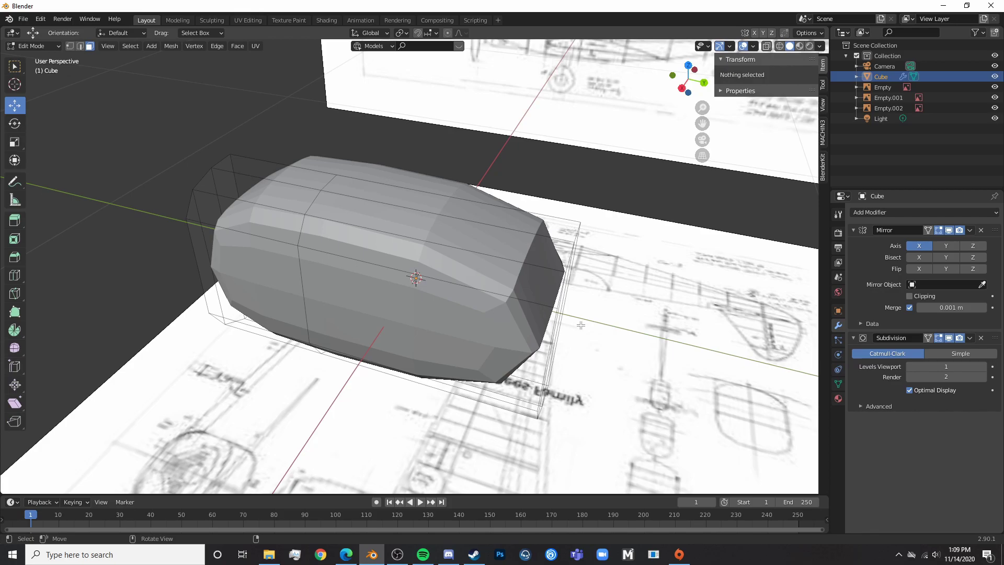
{"action": "key", "text": "KP_3"}
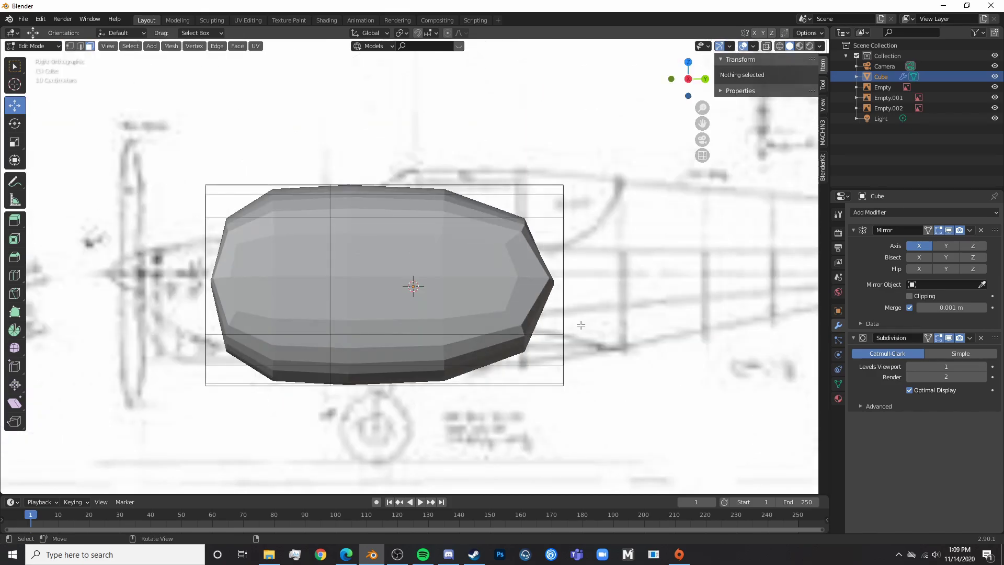
{"action": "key", "text": "KP_1"}
{"action": "key", "text": "Tab"}
{"action": "key", "text": "KP_3"}
{"action": "key", "text": "Tab"}
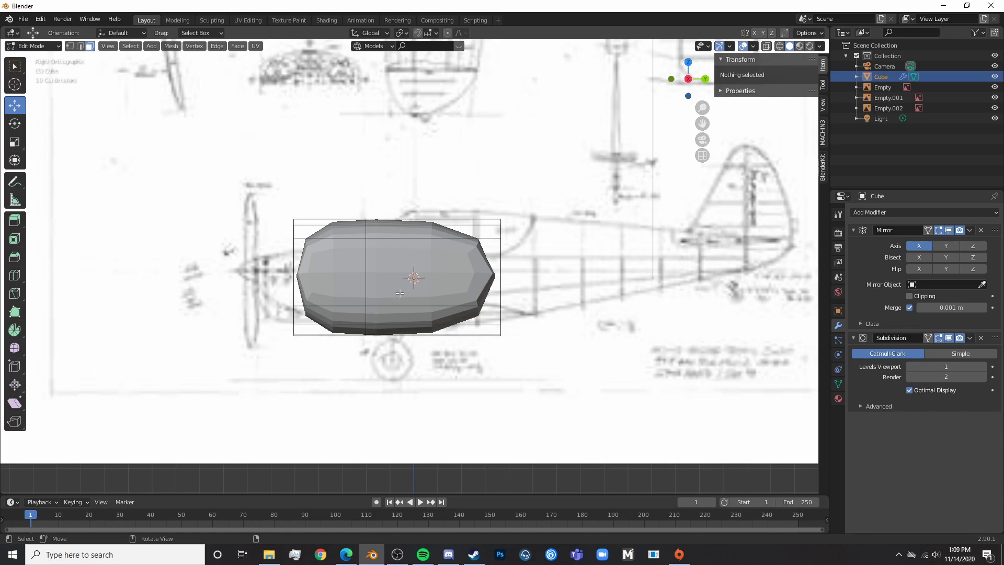
- Select the whole body in wireframe and move it back and up to a median of about Y 0.43 m and Z 0.21 m
{"action": "key", "text": "shift+z"}
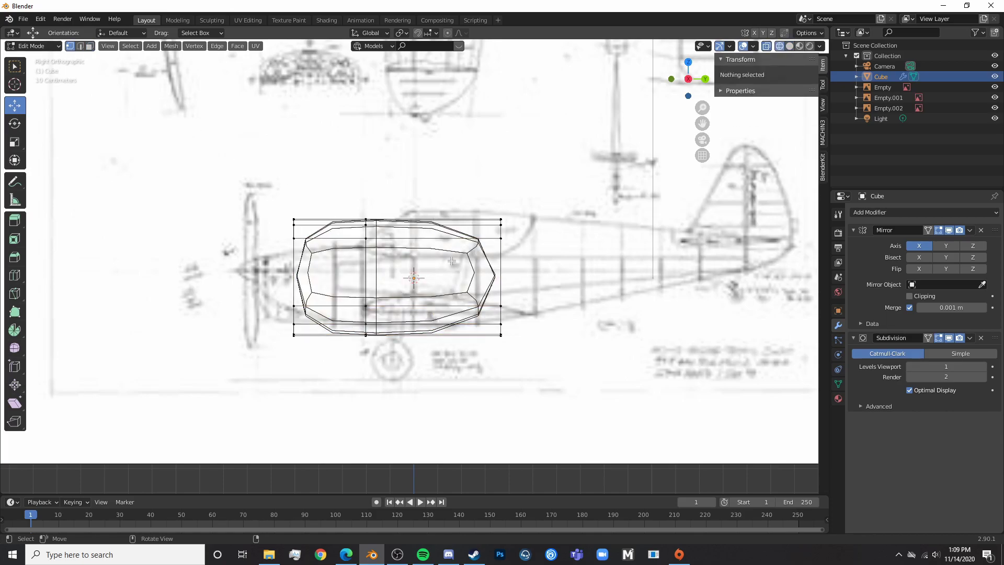
{"action": "scroll", "coordinate": [453, 262], "scroll_direction": "down", "scroll_amount": 5}
{"action": "scroll", "coordinate": [457, 256], "scroll_direction": "up", "scroll_amount": 7}
{"action": "key", "text": "c"}
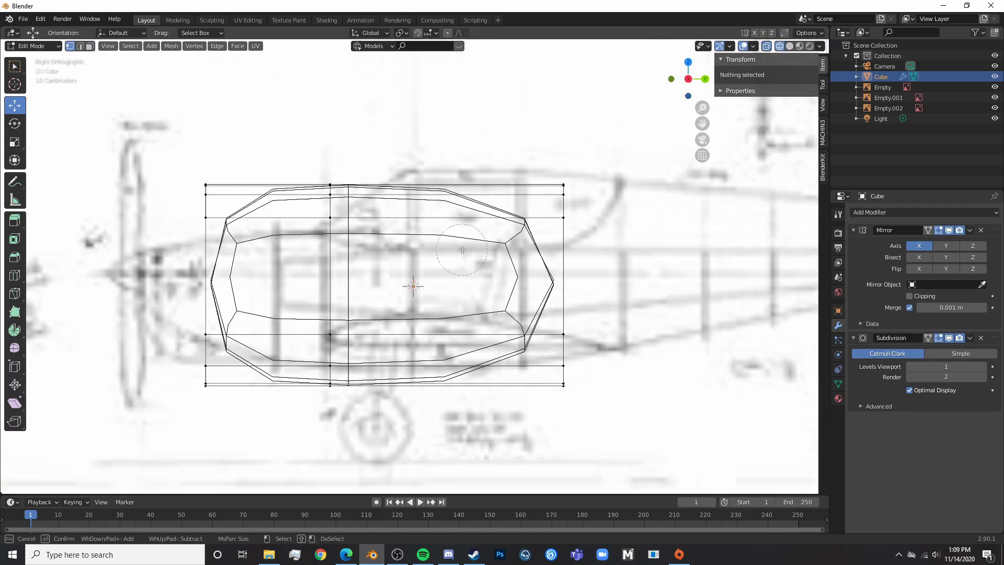
{"action": "scroll", "coordinate": [458, 268], "scroll_direction": "down", "scroll_amount": 7}
{"action": "left_click_drag", "start_coordinate": [460, 270], "coordinate": [263, 262]}
{"action": "key", "text": "Escape"}
{"action": "mouse_move", "coordinate": [414, 281]}
{"action": "left_mouse_down"}
{"action": "mouse_move", "coordinate": [491, 274]}
{"action": "mouse_move", "coordinate": [483, 281]}
{"action": "left_mouse_up"}
{"action": "left_click_drag", "start_coordinate": [449, 242], "coordinate": [453, 230]}
{"action": "scroll", "coordinate": [523, 247], "scroll_direction": "down", "scroll_amount": 5}
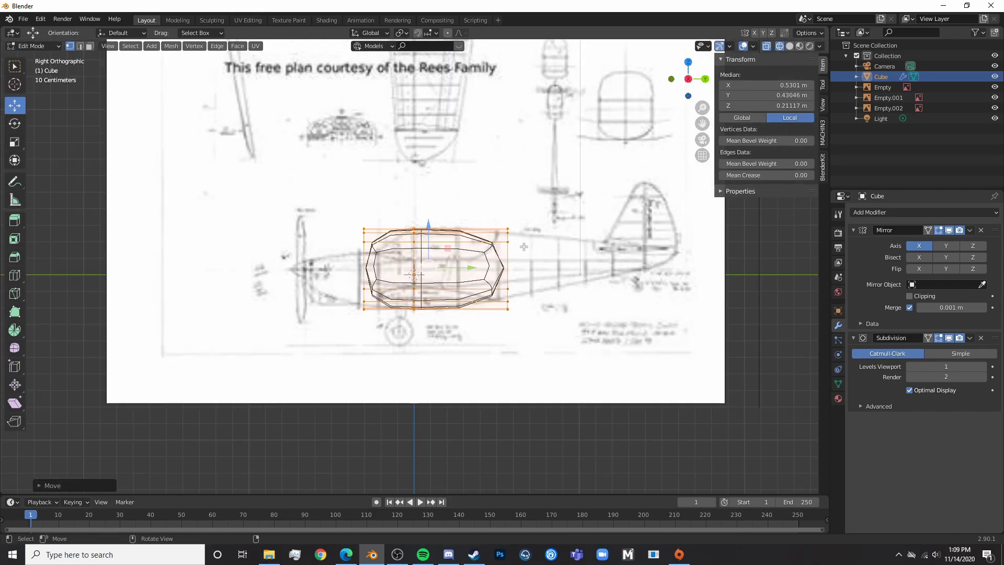
- Select the body's front-end vertices and scale them down along Z to narrow the nose
{"action": "key", "text": "alt+a"}
{"action": "scroll", "coordinate": [347, 335], "scroll_direction": "up", "scroll_amount": 5}
{"action": "key", "text": "c"}
{"action": "scroll", "coordinate": [344, 339], "scroll_direction": "up", "scroll_amount": 10}
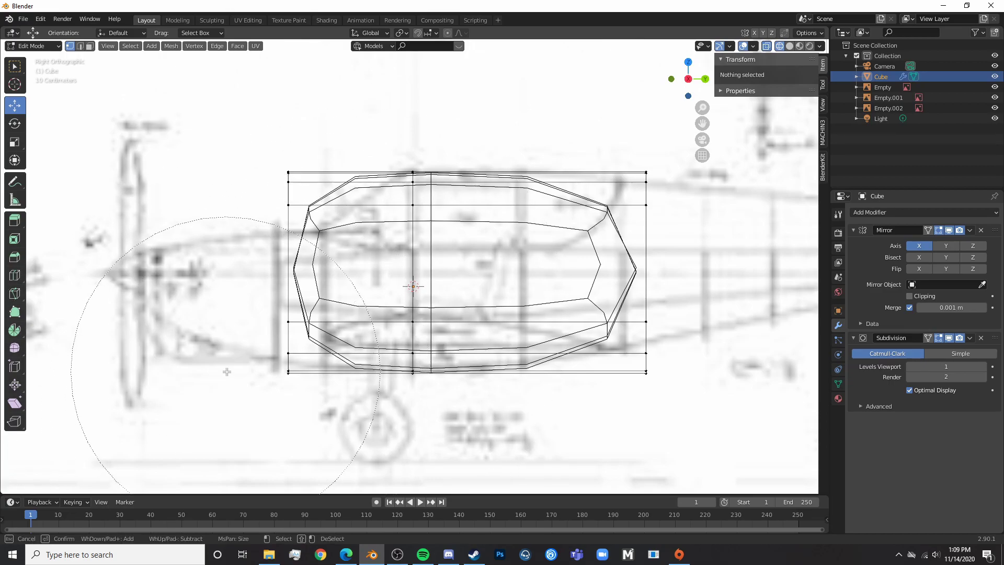
{"action": "left_click_drag", "start_coordinate": [246, 369], "coordinate": [282, 204]}
{"action": "right_click", "coordinate": [340, 241]}
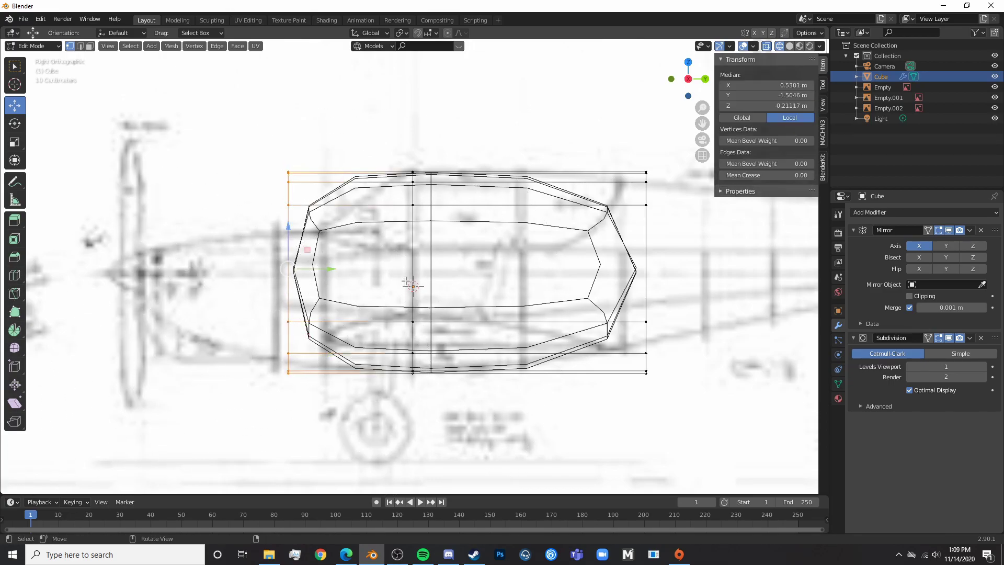
{"action": "key", "text": "s"}
{"action": "key", "text": "z"}
{"action": "left_click", "coordinate": [355, 274]}
- Lower and resize the front-end vertices to match the blueprint's nose profile, with their median at about Z -0.08 m
{"action": "key", "text": "g"}
{"action": "key", "text": "z"}
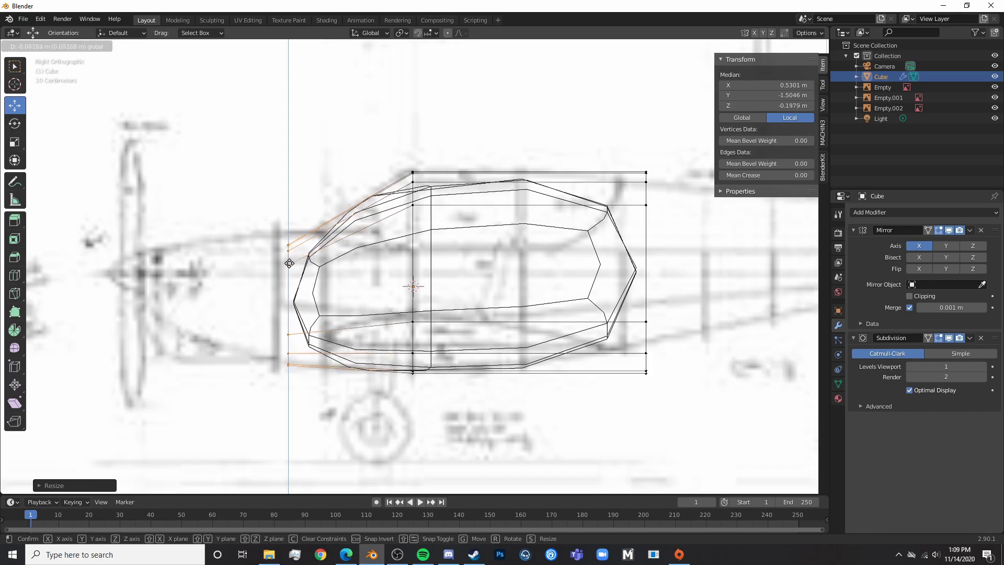
{"action": "left_click", "coordinate": [292, 257]}
{"action": "key", "text": "g"}
{"action": "key", "text": "z"}
{"action": "left_click", "coordinate": [294, 257]}
{"action": "key", "text": "g"}
{"action": "key", "text": "z"}
{"action": "left_click", "coordinate": [295, 256]}
{"action": "key", "text": "g"}
{"action": "key", "text": "z"}
{"action": "left_click", "coordinate": [366, 278]}
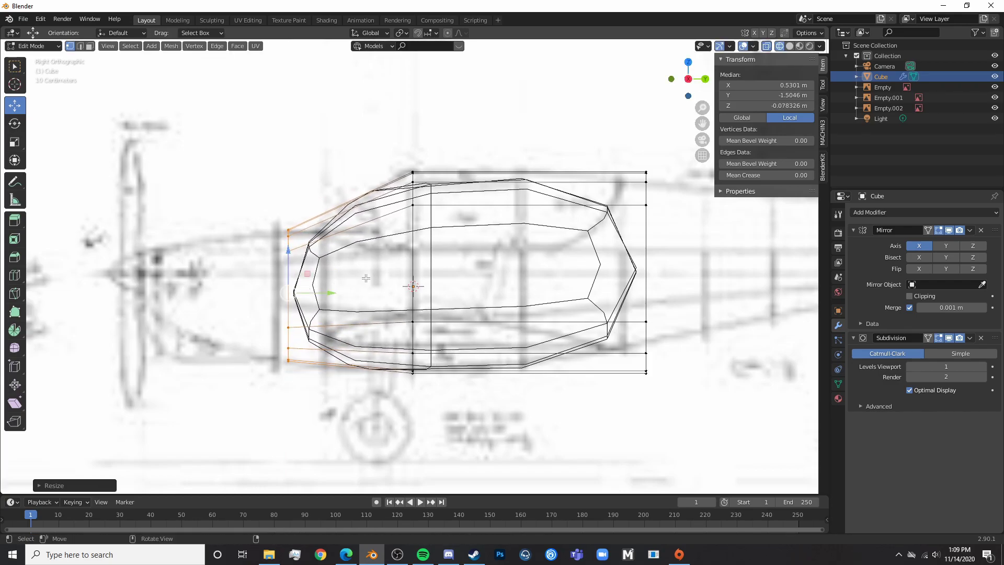
- Move the front-end vertices forward along Y to about -1.64 m, onto the blueprint's front section line
{"action": "left_click_drag", "start_coordinate": [332, 291], "coordinate": [323, 290]}
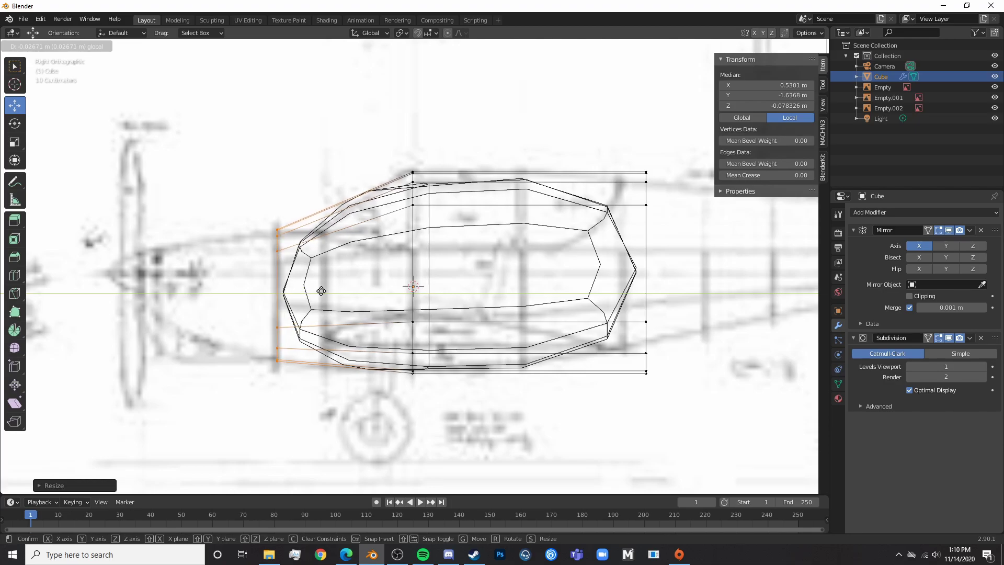
{"action": "left_click", "coordinate": [321, 291]}
{"action": "left_click", "coordinate": [321, 291]}
- Add a loop cut behind the front end and slide it forward to about Y -1.10 m
{"action": "key", "text": "a"}
{"action": "key", "text": "a"}
{"action": "left_click", "coordinate": [335, 209]}
{"action": "left_click", "coordinate": [311, 208]}
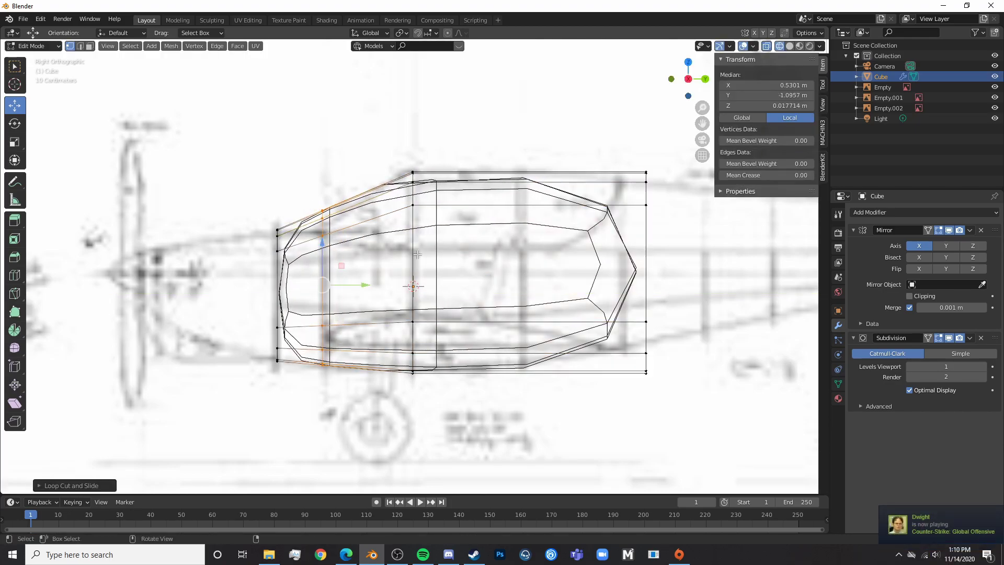
- Scale the new edge loop down and lower it to about Z -0.10 m to follow the blueprint's nose
{"action": "key", "text": "s"}
{"action": "left_click", "coordinate": [431, 279]}
{"action": "mouse_move", "coordinate": [322, 250]}
{"action": "left_mouse_down"}
{"action": "mouse_move", "coordinate": [322, 259]}
{"action": "mouse_move", "coordinate": [335, 255]}
{"action": "left_mouse_up"}
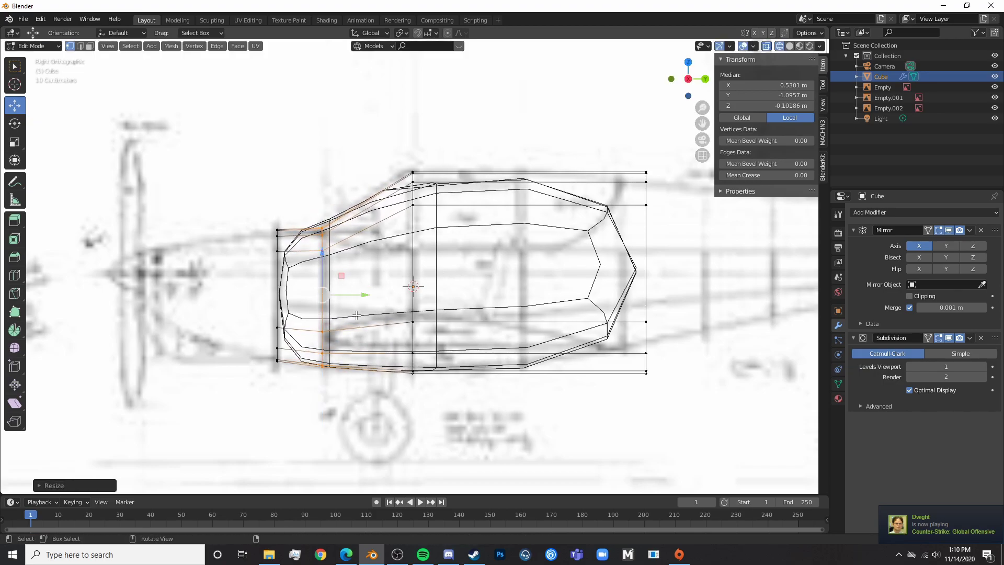
- Nudge the new front edge loop slightly rearward along Y and rescale it to follow the blueprint's nose profile
{"action": "left_click_drag", "start_coordinate": [353, 298], "coordinate": [357, 298]}
{"action": "key", "text": "s"}
{"action": "left_click", "coordinate": [386, 297]}
{"action": "left_click", "coordinate": [386, 297]}
{"action": "scroll", "coordinate": [418, 241], "scroll_direction": "down", "scroll_amount": 1}
{"action": "middle_click_drag", "start_coordinate": [623, 191], "coordinate": [483, 188], "text": "shift"}
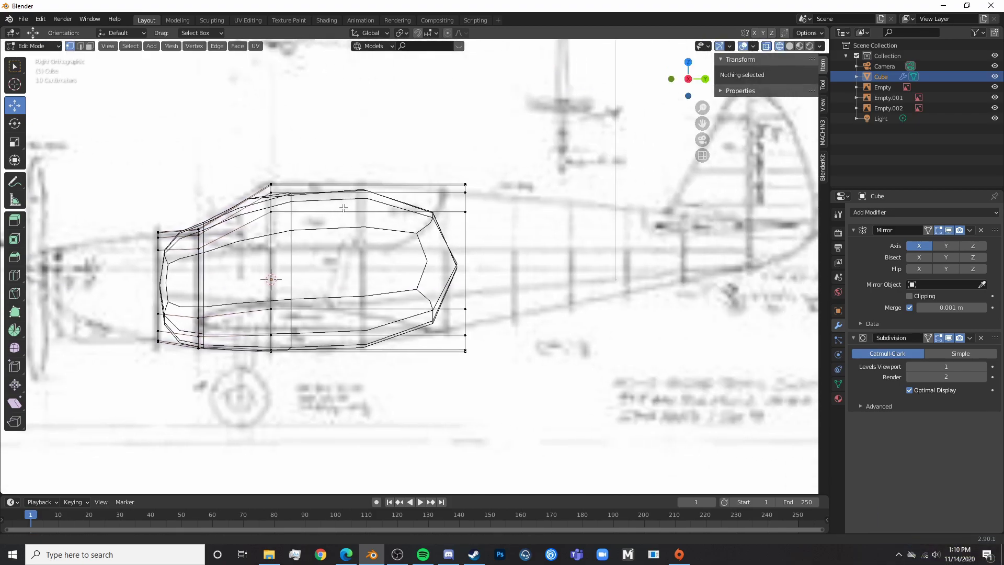
- Move the rear-end vertices forward to the blueprint section line behind the cockpit and scale and raise them to fit the outline
{"action": "key", "text": "a"}
{"action": "key", "text": "a"}
{"action": "key", "text": "c"}
{"action": "left_click_drag", "start_coordinate": [481, 189], "coordinate": [445, 326]}
{"action": "right_click", "coordinate": [444, 334]}
{"action": "left_click_drag", "start_coordinate": [505, 265], "coordinate": [403, 263]}
{"action": "key", "text": "s"}
{"action": "left_click", "coordinate": [407, 264]}
{"action": "left_click_drag", "start_coordinate": [368, 220], "coordinate": [368, 221]}
{"action": "middle_click_drag", "start_coordinate": [464, 224], "coordinate": [356, 236], "text": "shift"}
- Extrude the rear end backward to about Y 2.54 m and fit it to the blueprint, with its median at about Z 0.26 m
{"action": "key", "text": "e"}
{"action": "key", "text": "y"}
{"action": "left_click", "coordinate": [455, 226]}
{"action": "key", "text": "s"}
{"action": "left_click", "coordinate": [439, 223]}
{"action": "left_click_drag", "start_coordinate": [389, 274], "coordinate": [382, 273]}
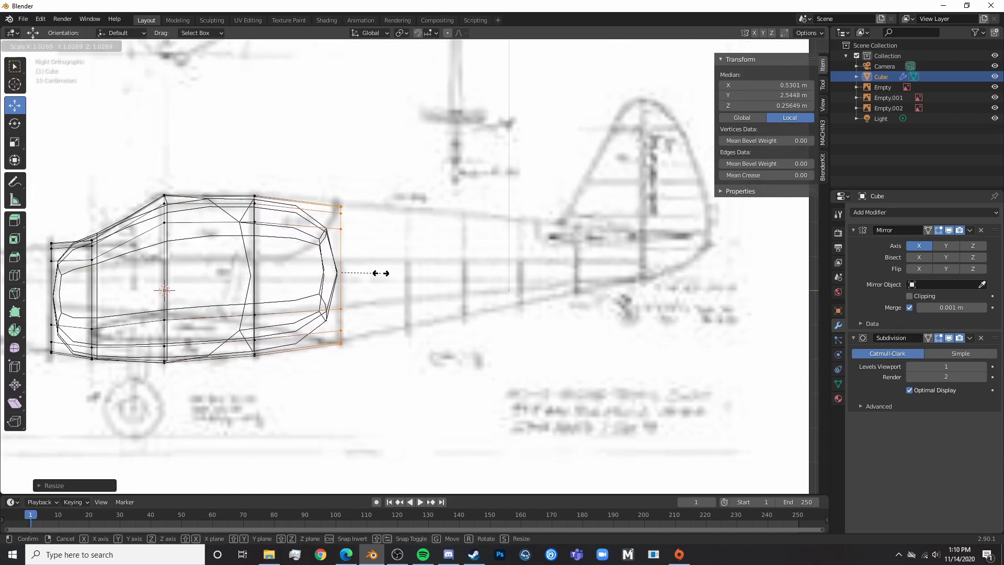
{"action": "left_click_drag", "start_coordinate": [340, 230], "coordinate": [343, 231]}
- Select the rear-end vertices and extrude them backward to the next section line, at about Y 3.50 m
{"action": "key", "text": "alt+a"}
{"action": "key", "text": "c"}
{"action": "left_click_drag", "start_coordinate": [333, 193], "coordinate": [353, 381]}
{"action": "right_click", "coordinate": [352, 381]}
{"action": "key", "text": "g"}
{"action": "key", "text": "z"}
{"action": "key", "text": "z"}
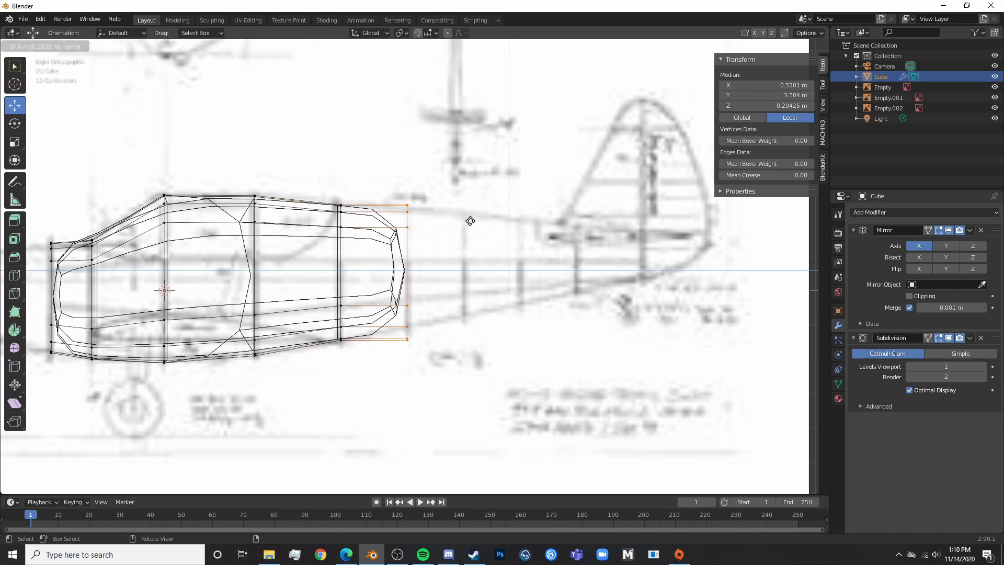
{"action": "left_click", "coordinate": [470, 221]}
- Scale down and slightly raise the extruded rear ring to follow the blueprint's fuselage taper
{"action": "key", "text": "s"}
{"action": "left_click", "coordinate": [452, 216]}
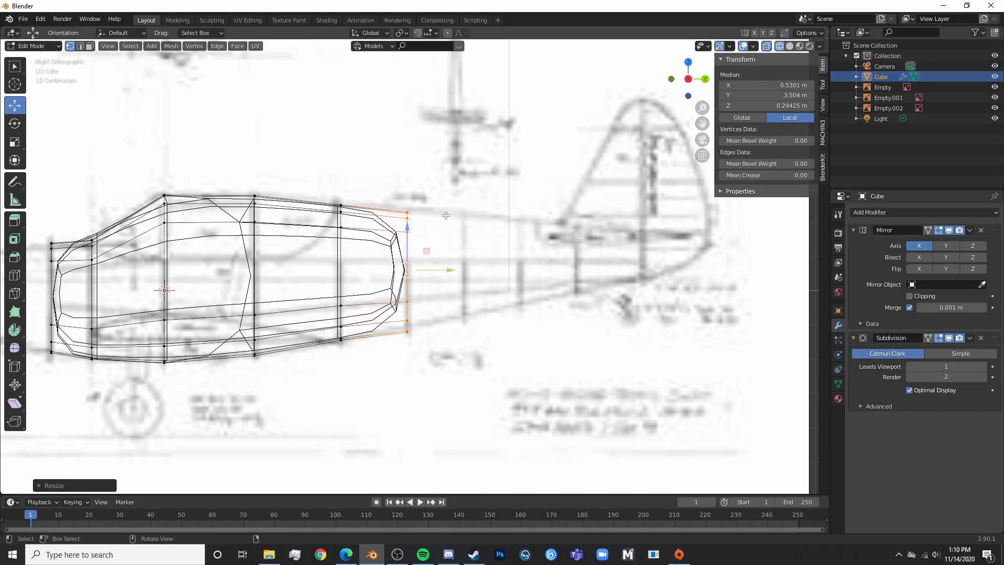
{"action": "left_click_drag", "start_coordinate": [408, 233], "coordinate": [408, 230]}
{"action": "key", "text": "s"}
{"action": "left_click", "coordinate": [507, 249]}
- Extrude the rear end to about Y 4.30 m, then scale and raise it to a median of about Z 0.39 m
{"action": "middle_click_drag", "start_coordinate": [508, 249], "coordinate": [371, 257], "text": "shift"}
{"action": "key", "text": "e"}
{"action": "left_click", "coordinate": [427, 265]}
{"action": "key", "text": "s"}
{"action": "left_click", "coordinate": [401, 257]}
{"action": "key", "text": "s"}
{"action": "left_click", "coordinate": [396, 255]}
{"action": "left_click_drag", "start_coordinate": [321, 243], "coordinate": [332, 233]}
{"action": "key", "text": "s"}
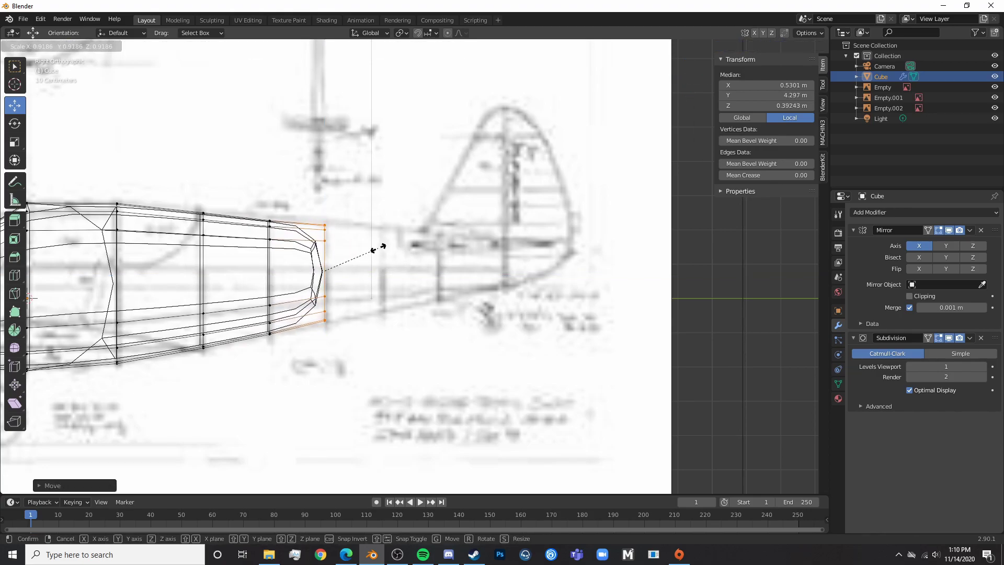
{"action": "left_click", "coordinate": [378, 248]}
- Raise the upper vertices of the second-to-last ring onto the blueprint's top outline
{"action": "key", "text": "alt+a"}
{"action": "key", "text": "c"}
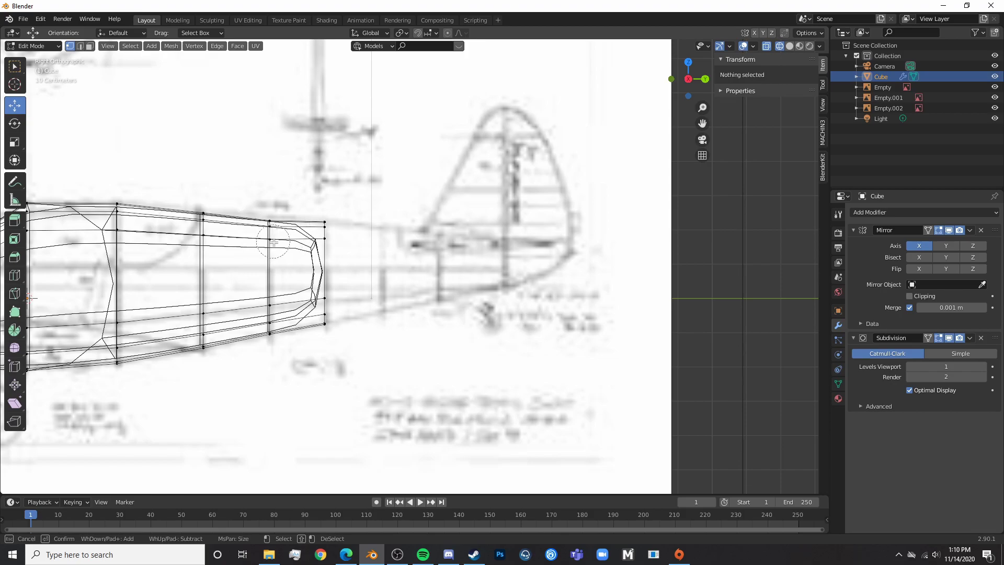
{"action": "left_click_drag", "start_coordinate": [272, 239], "coordinate": [271, 228]}
{"action": "key", "text": "Escape"}
{"action": "left_click_drag", "start_coordinate": [271, 194], "coordinate": [285, 189]}
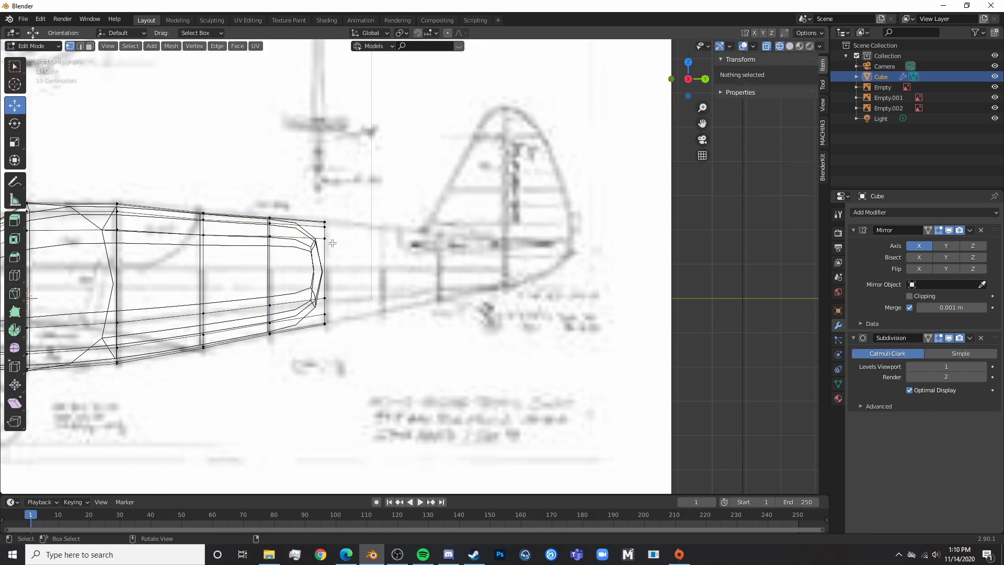
- Raise the upper vertices of the rearmost ring along Z to meet the blueprint's top outline
{"action": "scroll", "coordinate": [351, 274], "scroll_direction": "down", "scroll_amount": 5}
{"action": "scroll", "coordinate": [351, 274], "scroll_direction": "up", "scroll_amount": 6}
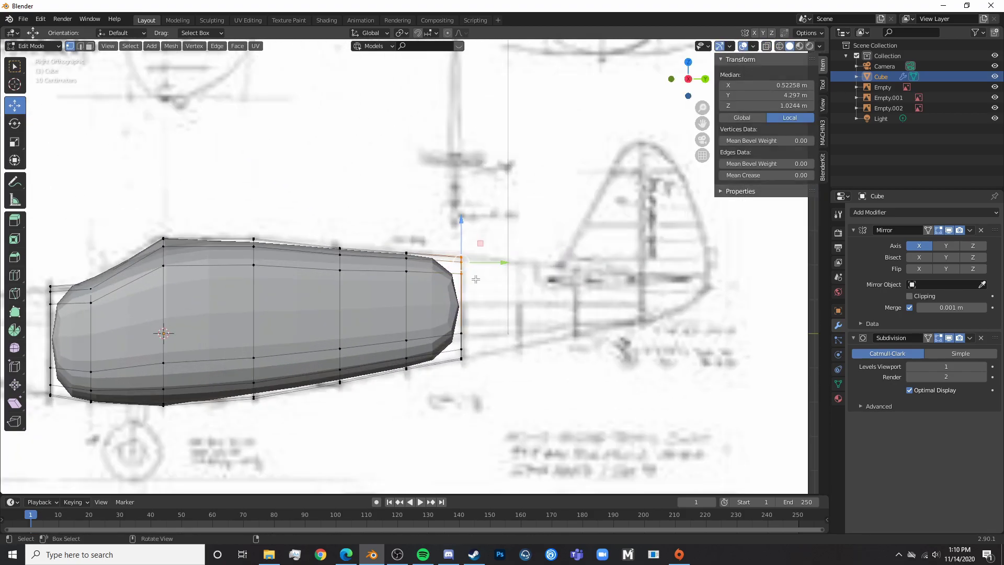
{"action": "key", "text": "shift+z"}
{"action": "left_click", "coordinate": [467, 257]}
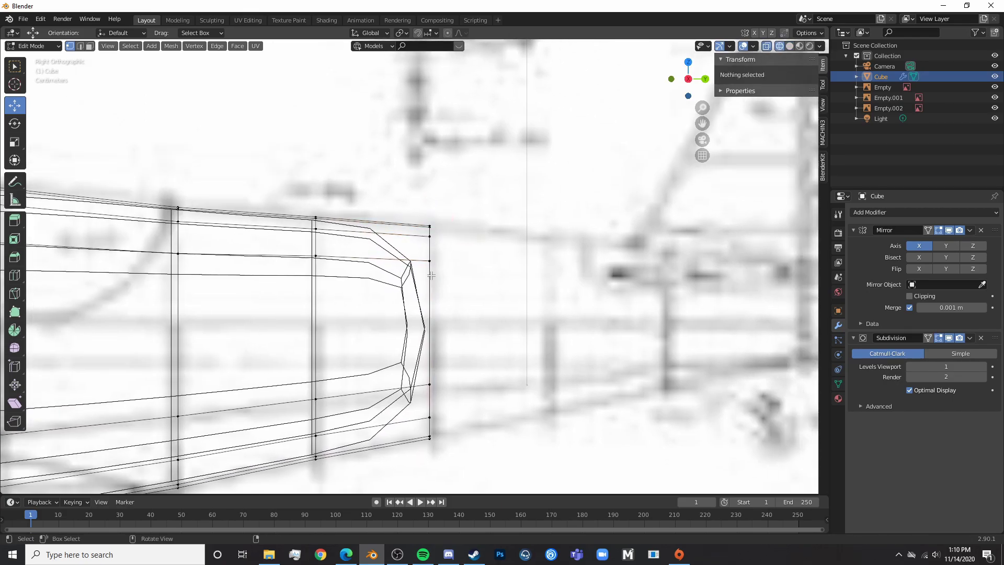
{"action": "left_click_drag", "start_coordinate": [431, 274], "coordinate": [434, 248]}
{"action": "key", "text": "Escape"}
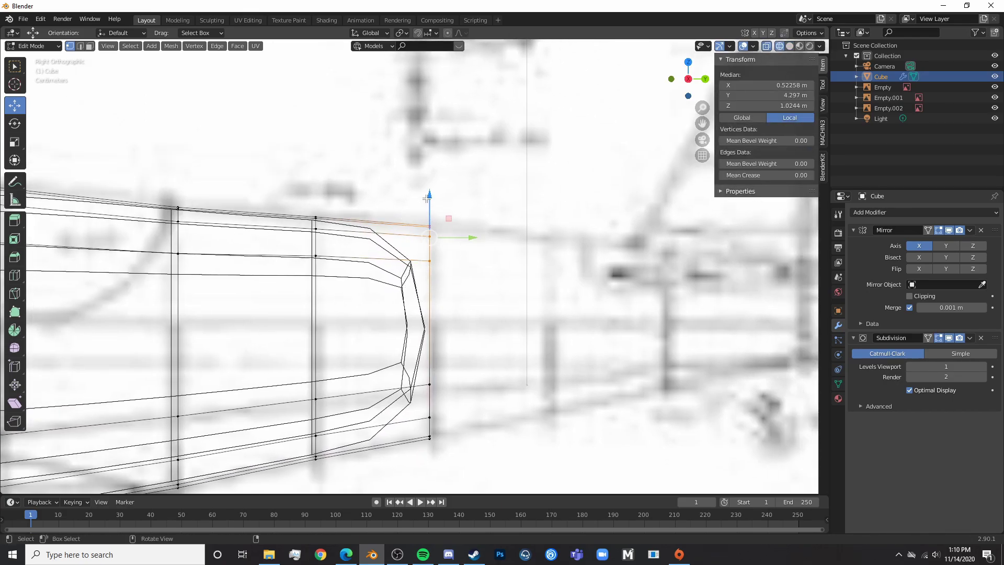
{"action": "key", "text": "shift+z"}
{"action": "middle_click_drag", "start_coordinate": [508, 272], "coordinate": [411, 274]}
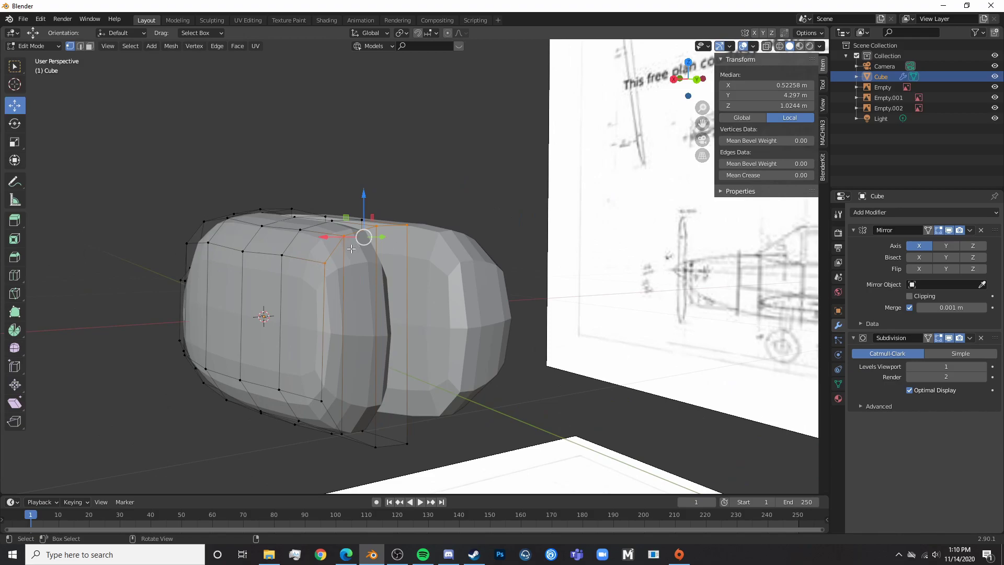
{"action": "key", "text": "KP_3"}
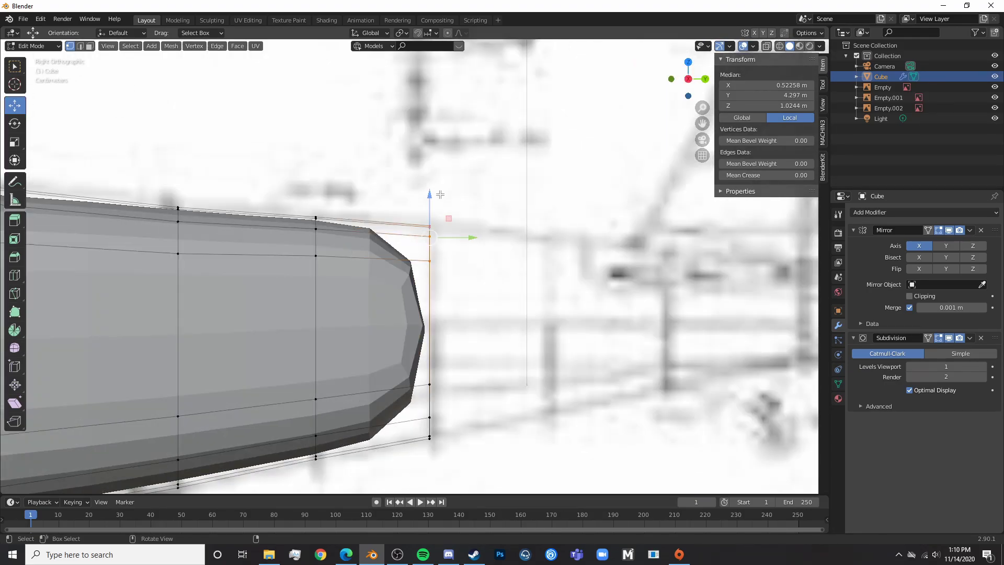
{"action": "key", "text": "g"}
{"action": "key", "text": "z"}
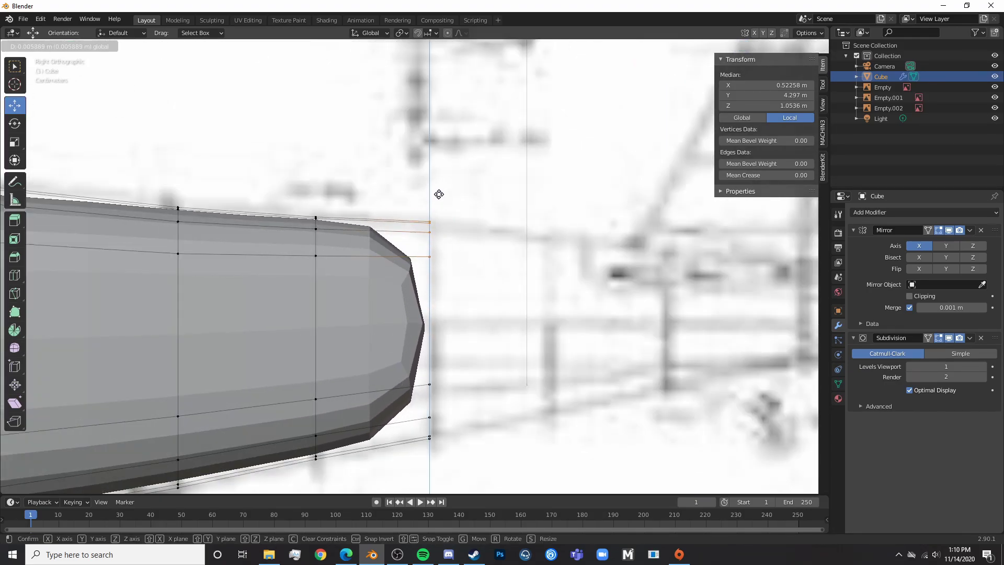
{"action": "left_click", "coordinate": [438, 195]}
- Select the whole rearmost ring and extrude it backward along Y toward the next blueprint section line
{"action": "scroll", "coordinate": [446, 366], "scroll_direction": "down", "scroll_amount": 3}
{"action": "key", "text": "c"}
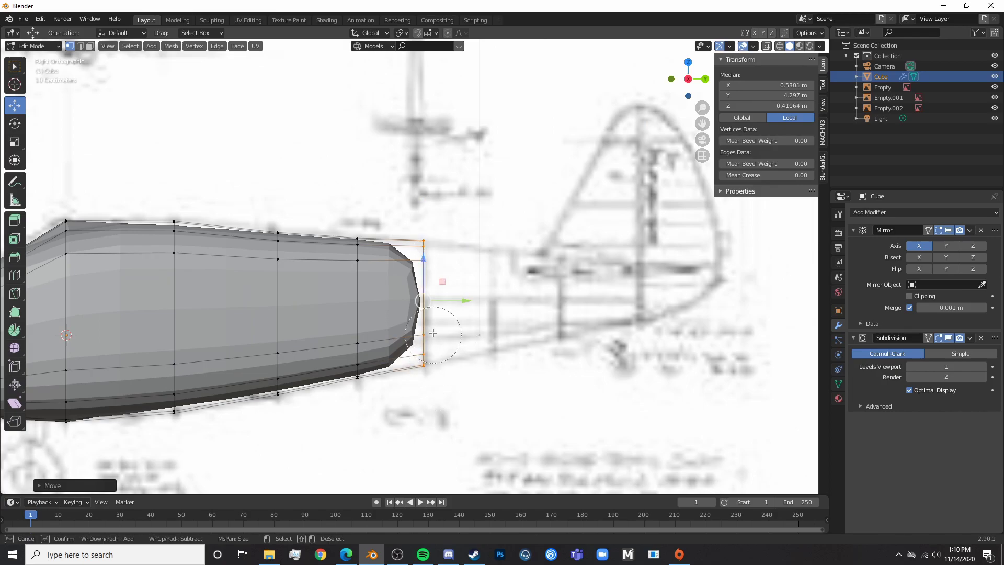
{"action": "key", "text": "Escape"}
{"action": "key", "text": "alt+z"}
{"action": "key", "text": "alt+z"}
{"action": "key", "text": "g"}
{"action": "key", "text": "y"}
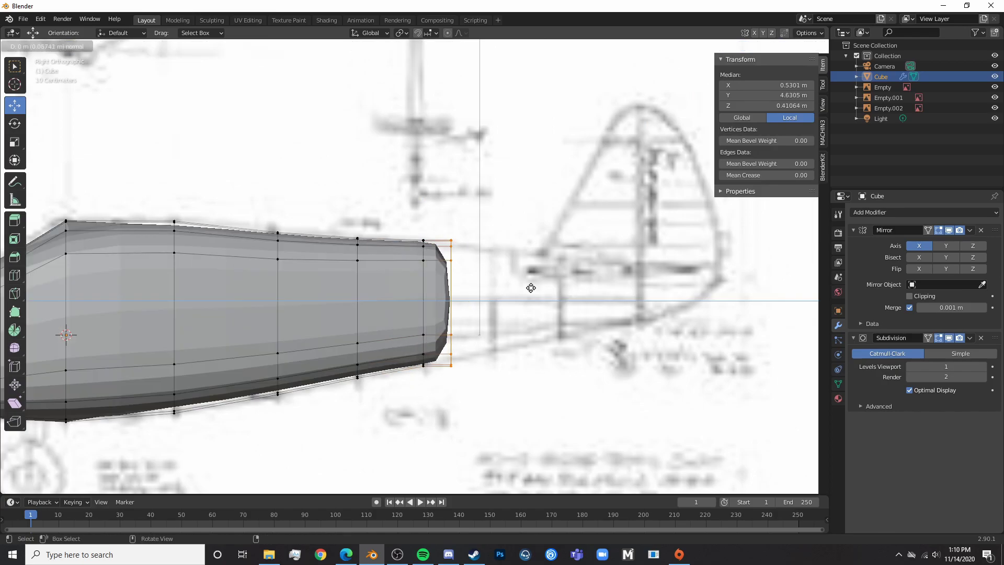
{"action": "left_click", "coordinate": [559, 283]}
{"action": "left_click_drag", "start_coordinate": [532, 298], "coordinate": [536, 300]}
- Adjust the vertices of the newly extruded rear ring to fit the blueprint's upper and lower fuselage outlines
{"action": "left_click_drag", "start_coordinate": [511, 394], "coordinate": [504, 303]}
{"action": "middle_click_drag", "start_coordinate": [505, 303], "coordinate": [464, 305], "text": "shift"}
{"action": "scroll", "coordinate": [464, 305], "scroll_direction": "up", "scroll_amount": 3}
{"action": "left_click_drag", "start_coordinate": [506, 278], "coordinate": [483, 207]}
{"action": "scroll", "coordinate": [489, 220], "scroll_direction": "down", "scroll_amount": 2}
{"action": "left_click", "coordinate": [524, 278]}
{"action": "middle_click_drag", "start_coordinate": [524, 278], "coordinate": [449, 278], "text": "shift"}
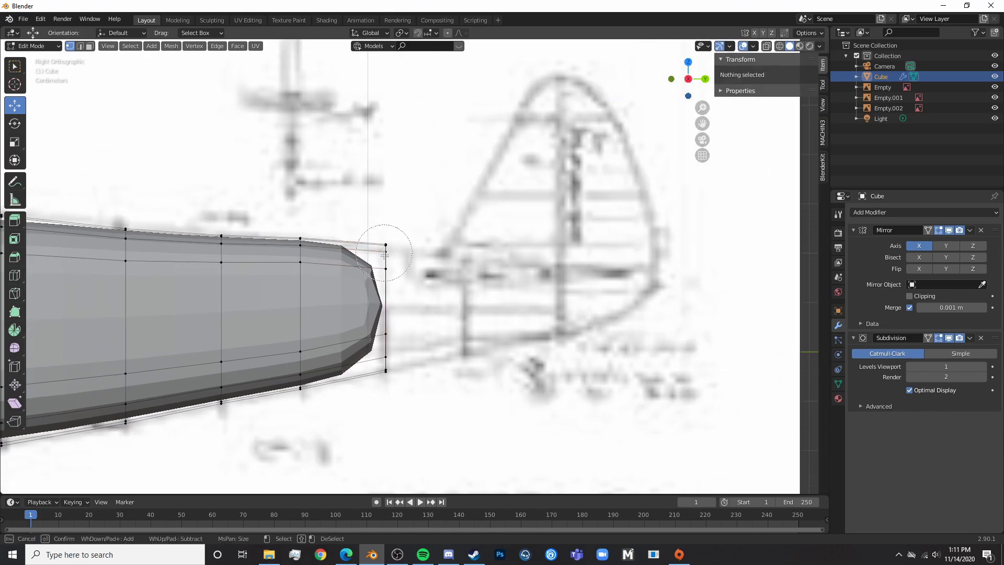
- Extrude the rear-end vertices backward to about Y 5.96 m, beneath the front of the tail fin
{"action": "left_click_drag", "start_coordinate": [369, 230], "coordinate": [413, 387]}
{"action": "key", "text": "e"}
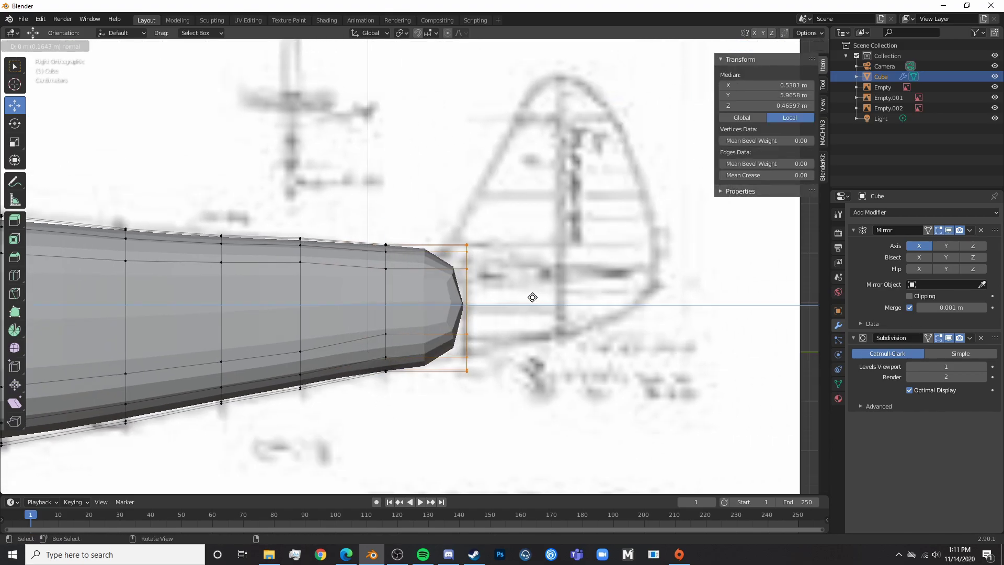
{"action": "left_click", "coordinate": [530, 294]}
{"action": "left_click", "coordinate": [524, 285]}
- Lower the rear ring's upper vertices and raise its lower ones to fit the taper, leaving the median near Z 0.51 m
{"action": "key", "text": "c"}
{"action": "left_click", "coordinate": [473, 248]}
{"action": "key", "text": "Escape"}
{"action": "left_click_drag", "start_coordinate": [467, 210], "coordinate": [468, 218]}
{"action": "left_click", "coordinate": [500, 356]}
{"action": "key", "text": "c"}
{"action": "left_click", "coordinate": [473, 368]}
{"action": "key", "text": "Escape"}
{"action": "left_click_drag", "start_coordinate": [467, 332], "coordinate": [468, 316]}
{"action": "left_click", "coordinate": [533, 335]}
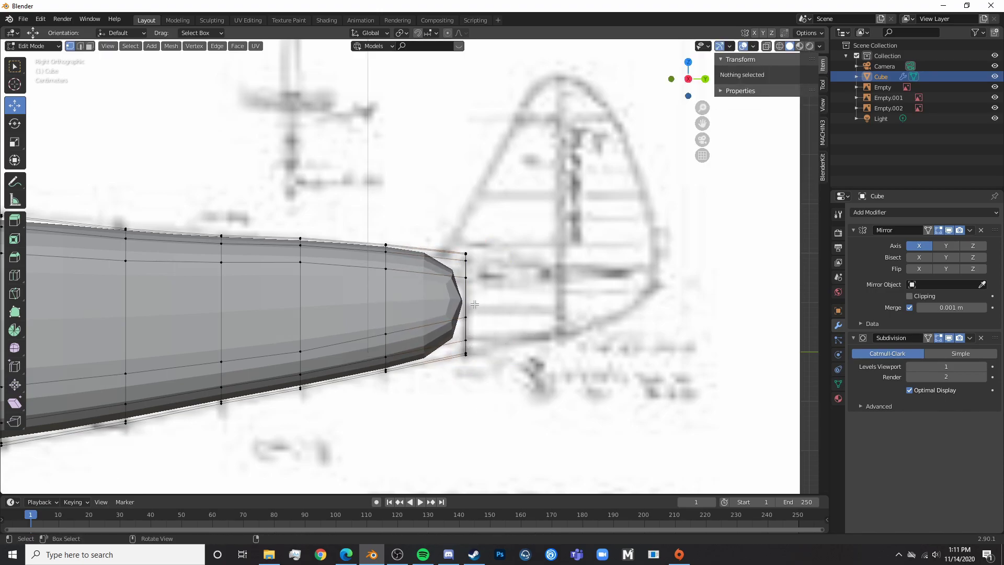
- Select the whole rearmost ring and extrude it backward to the blueprint's vertical rudder post
{"action": "key", "text": "F3"}
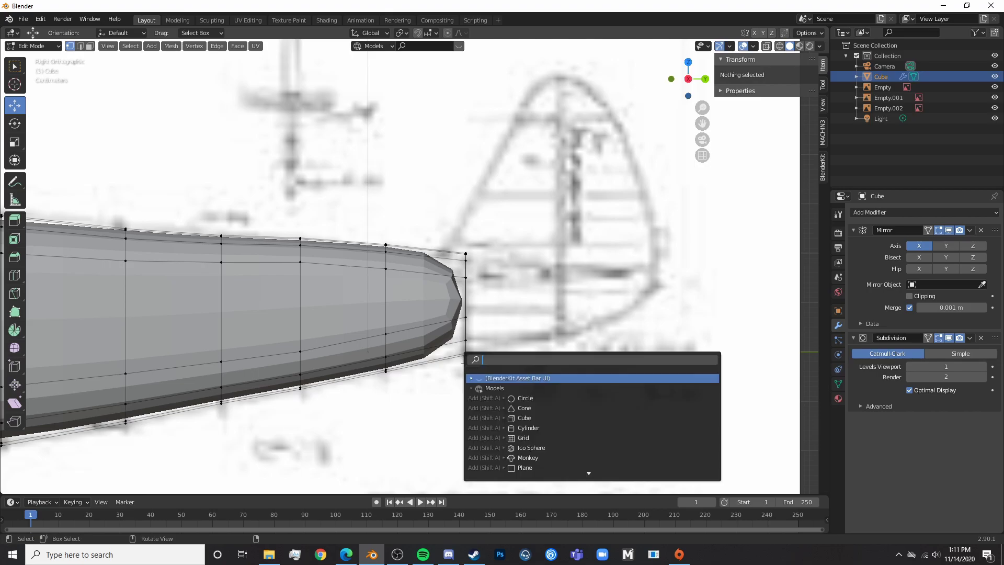
{"action": "key", "text": "Escape"}
{"action": "key", "text": "c"}
{"action": "left_click_drag", "start_coordinate": [471, 376], "coordinate": [462, 244]}
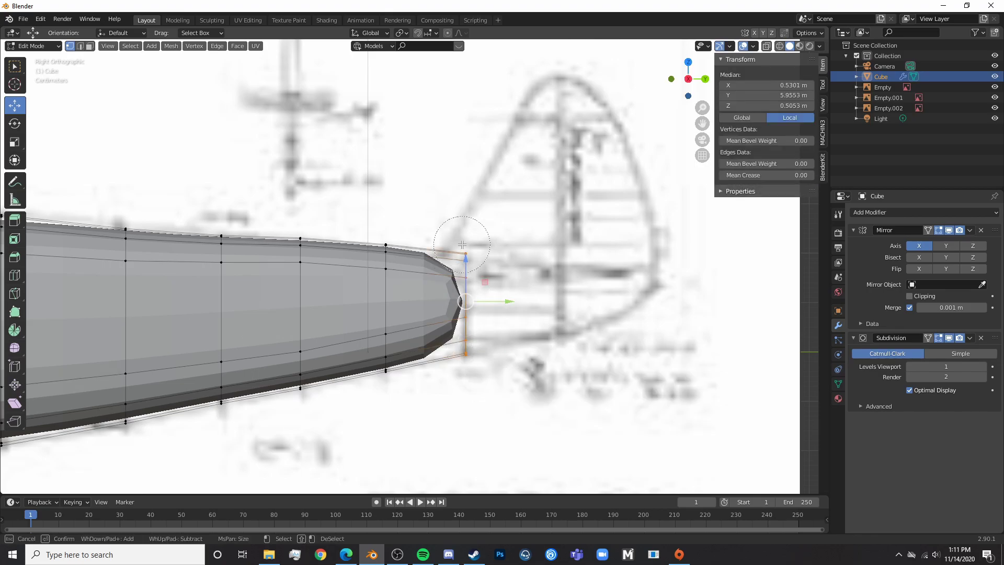
{"action": "key", "text": "e"}
{"action": "left_click", "coordinate": [601, 291]}
- Align the tail-end ring at about Y 6.88 m and scale it down to match the blueprint's tail height
{"action": "middle_click_drag", "start_coordinate": [558, 270], "coordinate": [499, 255], "text": "shift"}
{"action": "mouse_move", "coordinate": [499, 255]}
{"action": "left_mouse_down"}
{"action": "mouse_move", "coordinate": [506, 240]}
{"action": "mouse_move", "coordinate": [490, 249]}
{"action": "left_mouse_up"}
{"action": "key", "text": "s"}
{"action": "left_click", "coordinate": [500, 241]}
{"action": "key", "text": "s"}
{"action": "left_click", "coordinate": [514, 245]}
{"action": "middle_click_drag", "start_coordinate": [408, 266], "coordinate": [458, 278], "text": "shift"}
{"action": "key", "text": "alt+a"}
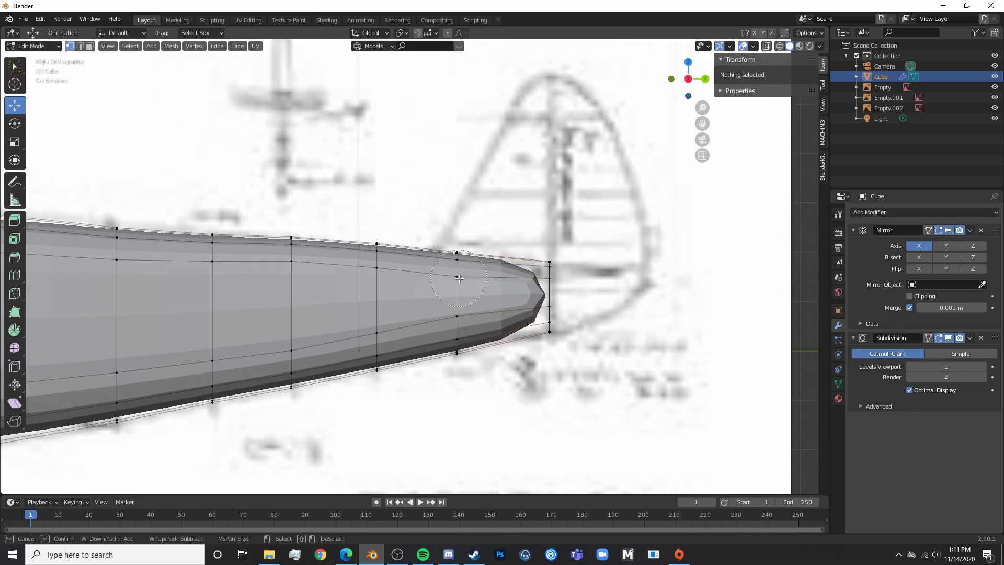
- Lower the upper vertices of the rear fuselage rings slightly, setting those at Y 4.30 m to about Z 1.03 m
{"action": "key", "text": "shift+z"}
{"action": "scroll", "coordinate": [462, 281], "scroll_direction": "up", "scroll_amount": 3}
{"action": "key", "text": "c"}
{"action": "left_click_drag", "start_coordinate": [480, 279], "coordinate": [495, 238]}
{"action": "left_click_drag", "start_coordinate": [335, 285], "coordinate": [347, 202]}
{"action": "right_click", "coordinate": [347, 202]}
{"action": "left_click_drag", "start_coordinate": [416, 214], "coordinate": [422, 219]}
{"action": "scroll", "coordinate": [316, 264], "scroll_direction": "down", "scroll_amount": 2}
{"action": "middle_click_drag", "start_coordinate": [316, 264], "coordinate": [461, 275], "text": "shift"}
{"action": "key", "text": "c"}
{"action": "left_click_drag", "start_coordinate": [384, 275], "coordinate": [382, 222]}
{"action": "right_click", "coordinate": [384, 230]}
- Inspect the fuselage shape against the side-view blueprint in object and edit mode
{"action": "key", "text": "Tab"}
{"action": "scroll", "coordinate": [580, 288], "scroll_direction": "down", "scroll_amount": 4}
{"action": "key", "text": "alt+z"}
{"action": "middle_click_drag", "start_coordinate": [567, 297], "coordinate": [484, 371], "text": "shift"}
{"action": "scroll", "coordinate": [502, 285], "scroll_direction": "up", "scroll_amount": 4}
{"action": "key", "text": "Tab"}
{"action": "scroll", "coordinate": [462, 297], "scroll_direction": "up", "scroll_amount": 4}
{"action": "scroll", "coordinate": [478, 305], "scroll_direction": "down", "scroll_amount": 4}
{"action": "key", "text": "Tab"}
{"action": "key", "text": "Tab"}
{"action": "middle_click_drag", "start_coordinate": [470, 361], "coordinate": [557, 343], "text": "shift"}
{"action": "middle_click_drag", "start_coordinate": [381, 295], "coordinate": [490, 286]}
{"action": "key", "text": "KP_3"}
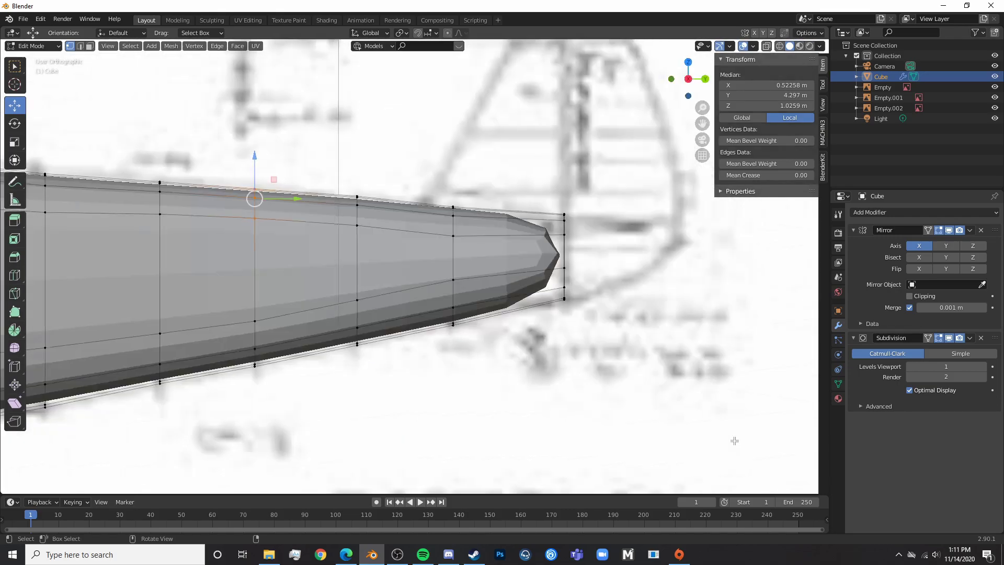
{"action": "key", "text": "shift+z"}
{"action": "key", "text": "shift+z"}
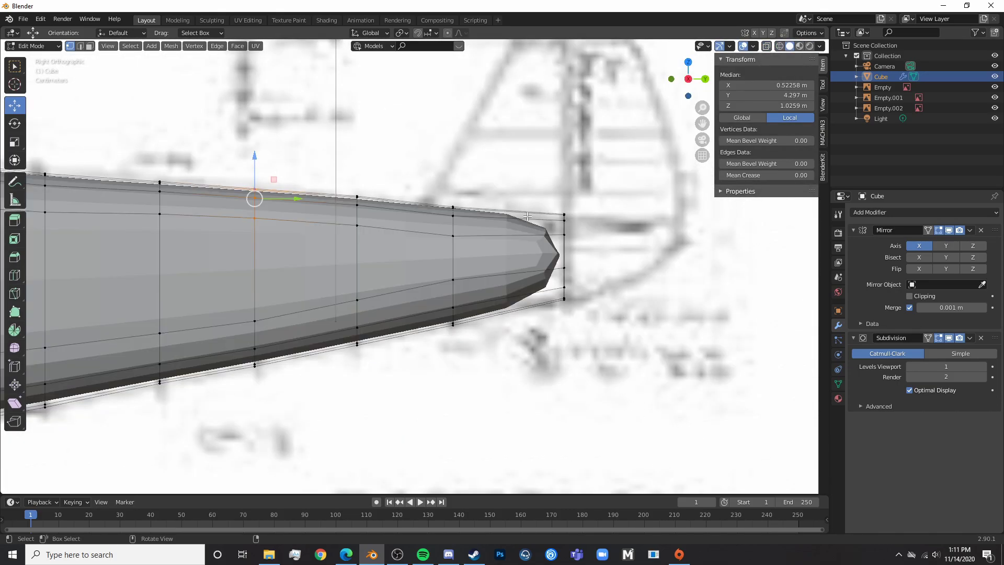
- Add a loop cut in the last tail section and slide it rearward to about Y 6.77 m
{"action": "middle_click_drag", "start_coordinate": [521, 209], "coordinate": [516, 236]}
{"action": "key", "text": "ctrl+r"}
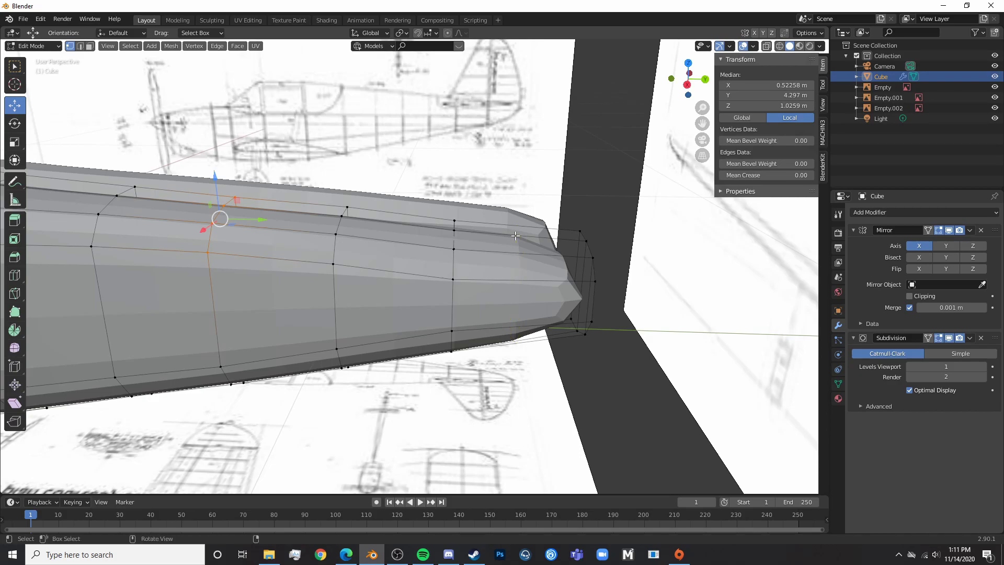
{"action": "key", "text": "KP_3"}
{"action": "left_click", "coordinate": [509, 235]}
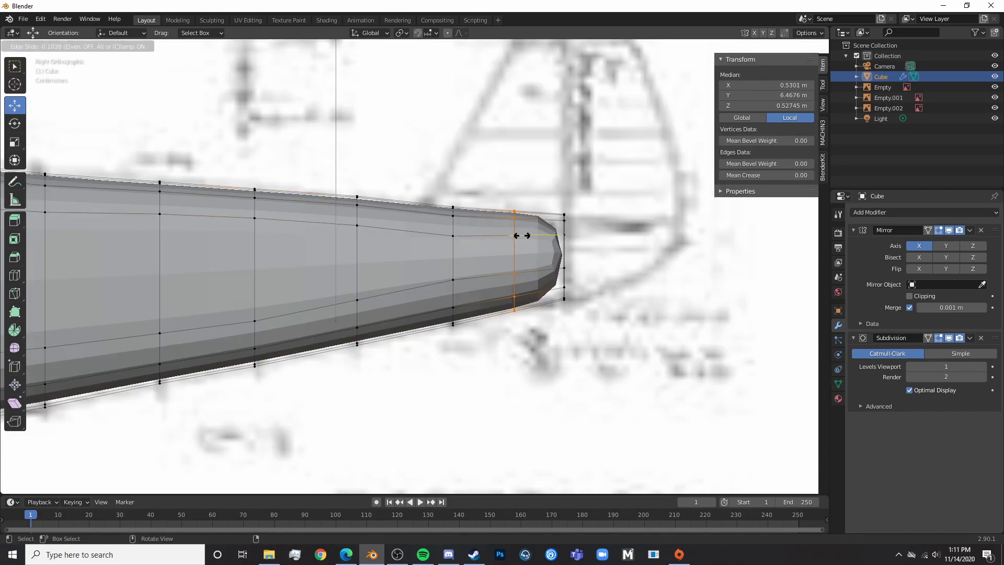
{"action": "left_click", "coordinate": [556, 235]}
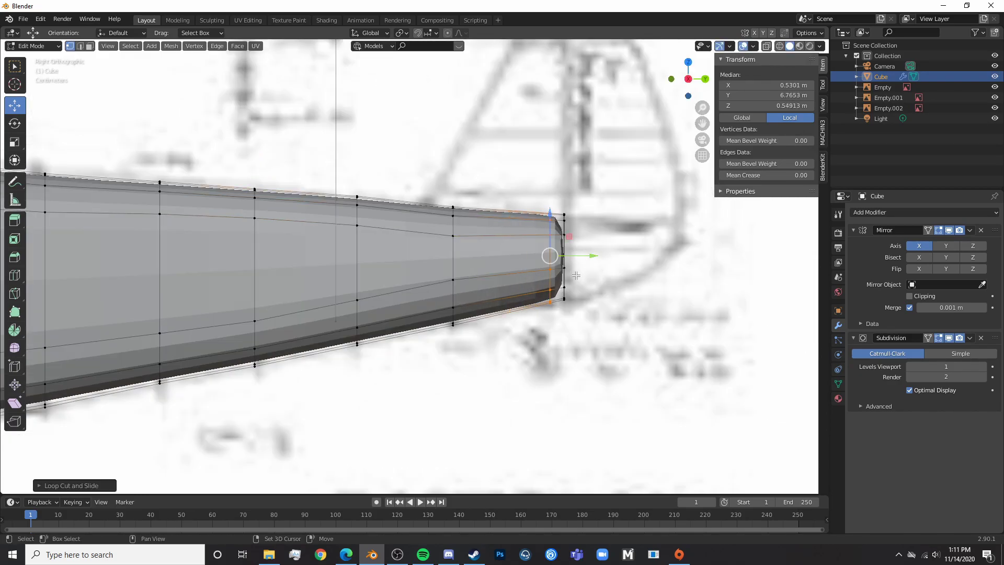
- Add a second loop cut midway between the last loop and the tail end, at about Y 6.82 m
{"action": "middle_click_drag", "start_coordinate": [579, 274], "coordinate": [518, 279], "text": "shift"}
{"action": "left_click", "coordinate": [541, 328]}
{"action": "scroll", "coordinate": [513, 331], "scroll_direction": "up", "scroll_amount": 3}
{"action": "middle_click_drag", "start_coordinate": [562, 378], "coordinate": [471, 382], "text": "shift"}
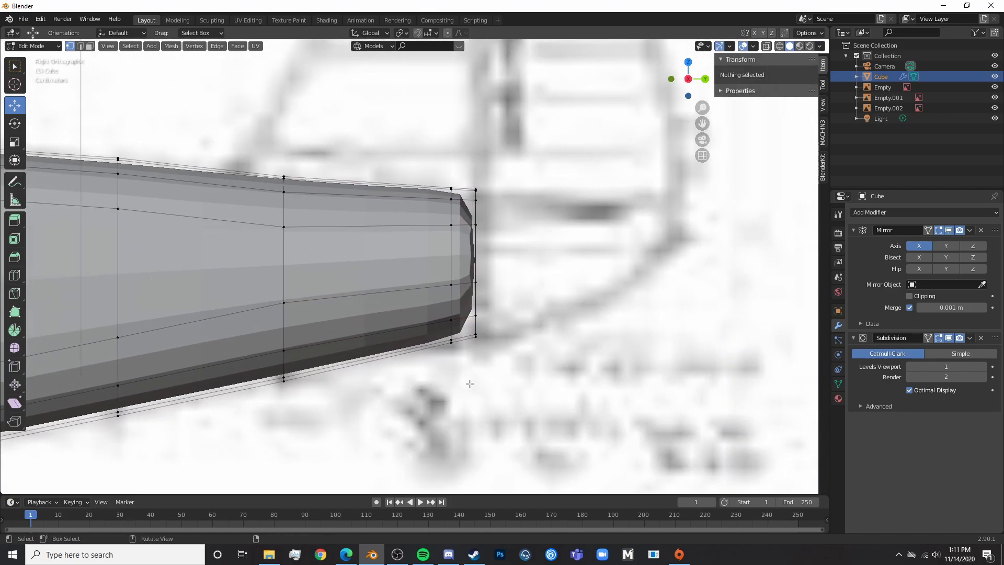
{"action": "left_click", "coordinate": [466, 345]}
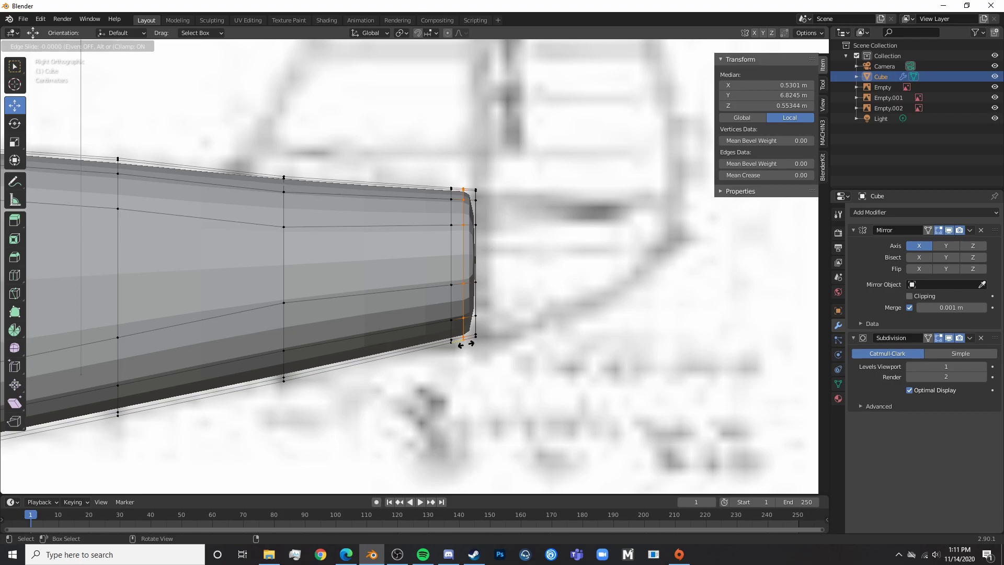
{"action": "left_click", "coordinate": [466, 344]}
- Add a third loop cut beside the tail end and slide it toward the end edge to sharpen the corner
{"action": "scroll", "coordinate": [466, 344], "scroll_direction": "up", "scroll_amount": 4}
{"action": "middle_click_drag", "start_coordinate": [554, 424], "coordinate": [471, 355], "text": "shift"}
{"action": "left_click", "coordinate": [486, 361]}
{"action": "key", "text": "ctrl+r"}
{"action": "left_click", "coordinate": [448, 350]}
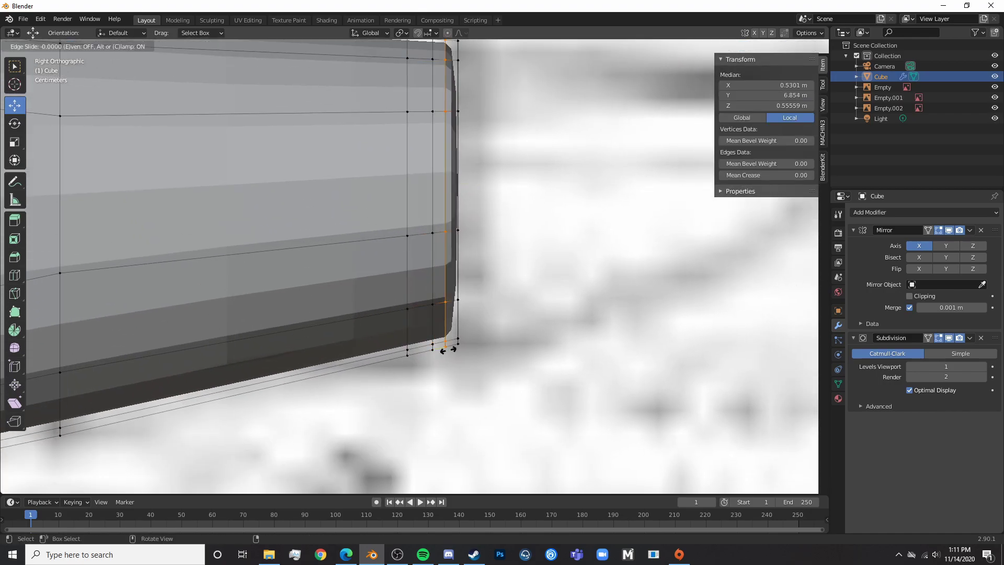
{"action": "left_click", "coordinate": [473, 347]}
{"action": "left_click", "coordinate": [453, 356]}
- Select the faces capping the fuselage's tail end and try to inset them
{"action": "key", "text": "Tab"}
{"action": "middle_click_drag", "start_coordinate": [470, 352], "coordinate": [465, 379]}
{"action": "key", "text": "Tab"}
{"action": "scroll", "coordinate": [399, 357], "scroll_direction": "down", "scroll_amount": 3}
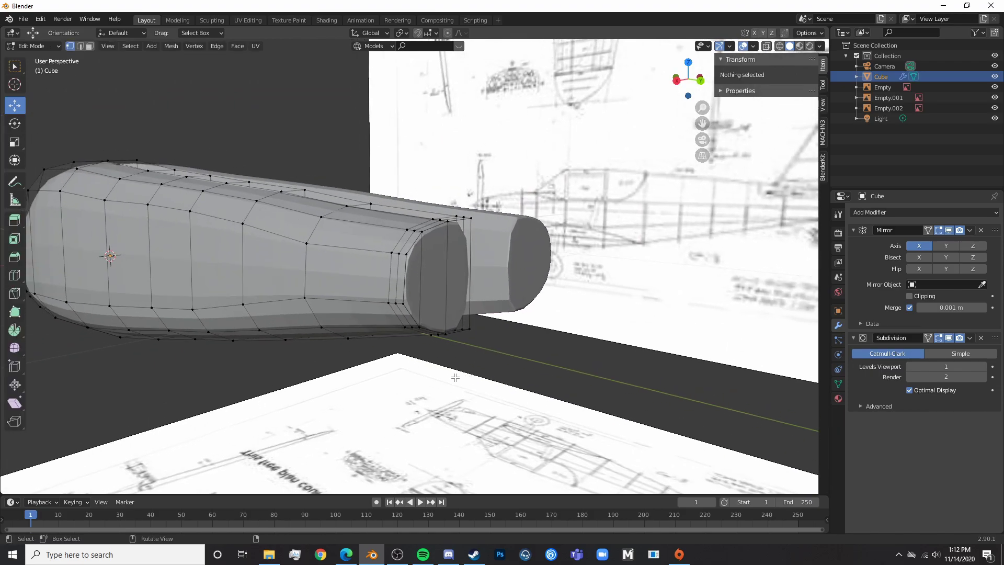
{"action": "scroll", "coordinate": [453, 315], "scroll_direction": "up", "scroll_amount": 3}
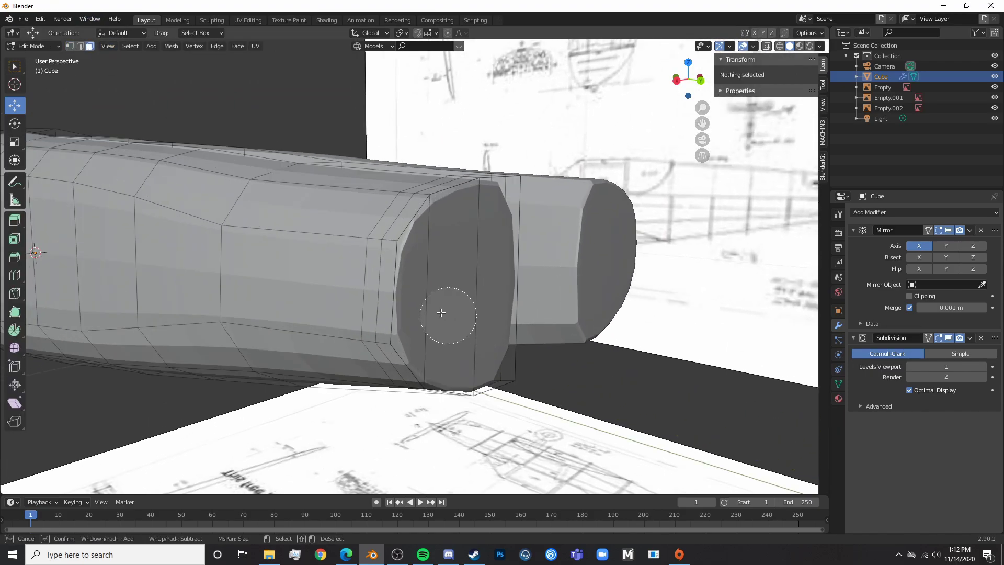
{"action": "left_click", "coordinate": [453, 315]}
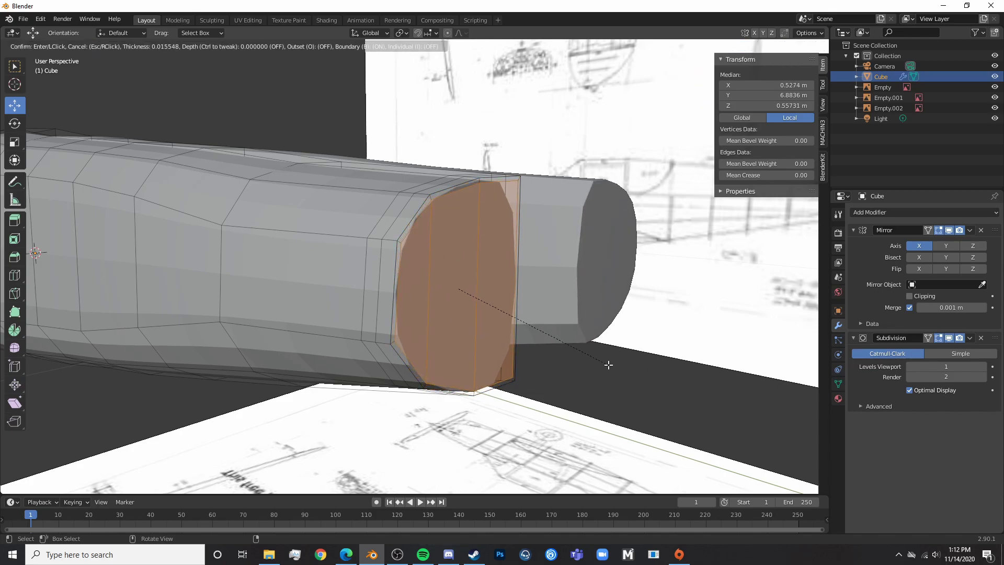
{"action": "key", "text": "Tab"}
{"action": "key", "text": "Tab"}
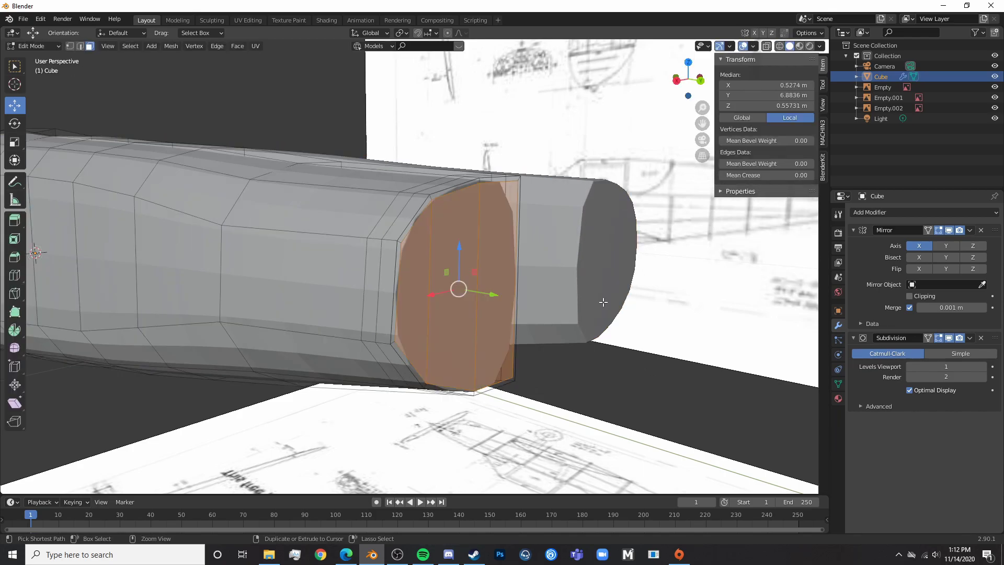
- Examine the mirrored fuselage's center seam from the nose, top and sides, both in and out of Edit Mode
{"action": "left_click", "coordinate": [611, 365]}
{"action": "key", "text": "Tab"}
{"action": "scroll", "coordinate": [559, 351], "scroll_direction": "down", "scroll_amount": 4}
{"action": "key", "text": "Tab"}
{"action": "scroll", "coordinate": [460, 327], "scroll_direction": "up", "scroll_amount": 2}
{"action": "scroll", "coordinate": [452, 339], "scroll_direction": "up", "scroll_amount": 3}
{"action": "middle_click_drag", "start_coordinate": [497, 342], "coordinate": [665, 275]}
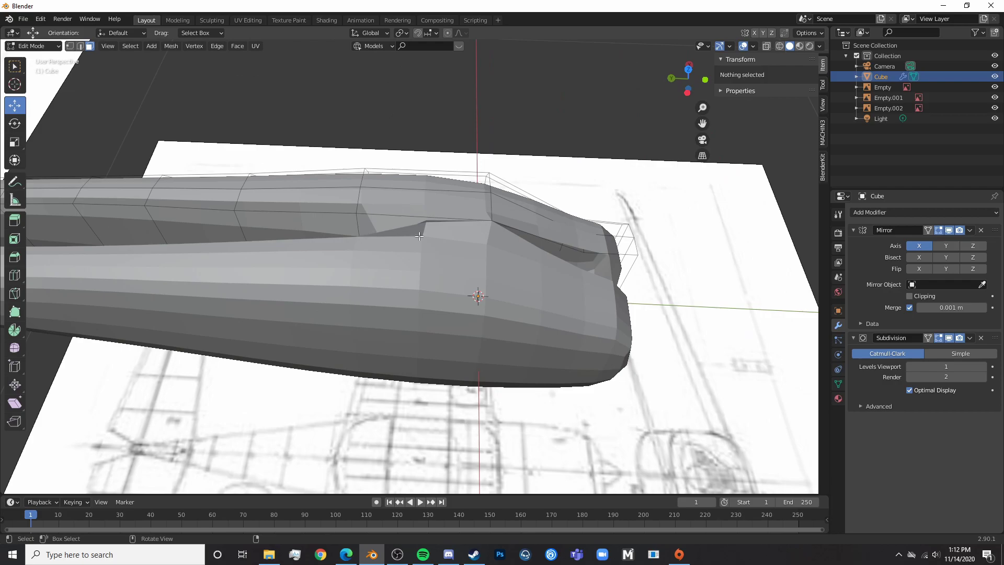
{"action": "middle_click_drag", "start_coordinate": [585, 281], "coordinate": [491, 237]}
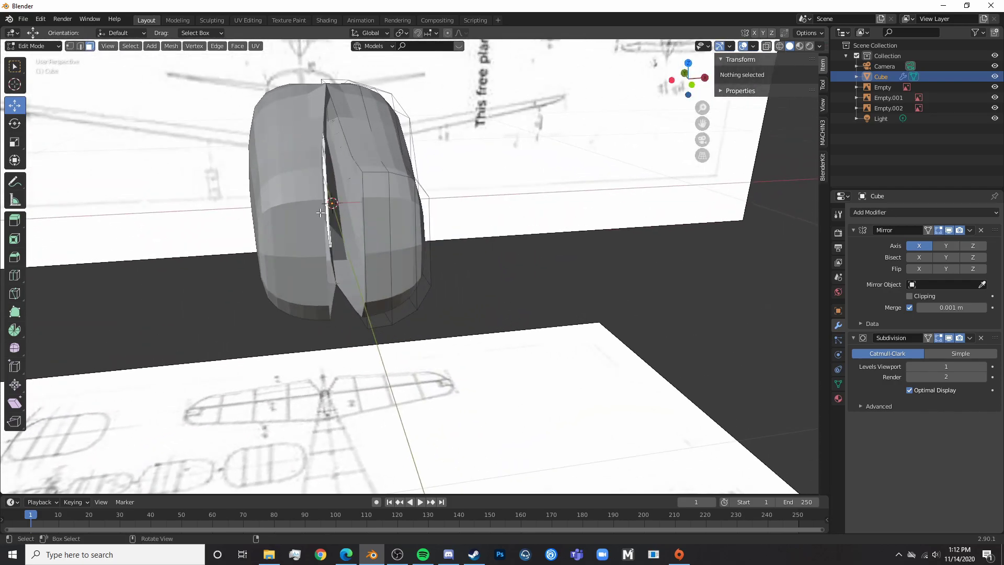
{"action": "key", "text": "Tab"}
{"action": "middle_click_drag", "start_coordinate": [320, 212], "coordinate": [451, 266]}
{"action": "key", "text": "Tab"}
{"action": "middle_click_drag", "start_coordinate": [548, 310], "coordinate": [510, 289]}
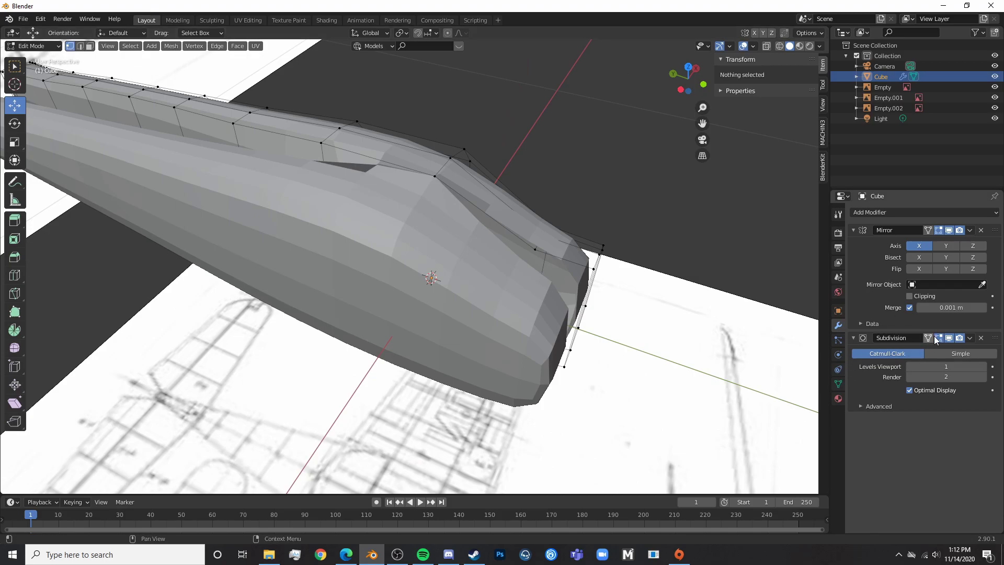
- Turn off the Mirror modifier's viewport display to expose the inner side of the fuselage half
{"action": "left_click", "coordinate": [948, 233]}
{"action": "middle_click_drag", "start_coordinate": [674, 330], "coordinate": [621, 281]}
{"action": "middle_click_drag", "start_coordinate": [492, 266], "coordinate": [480, 183]}
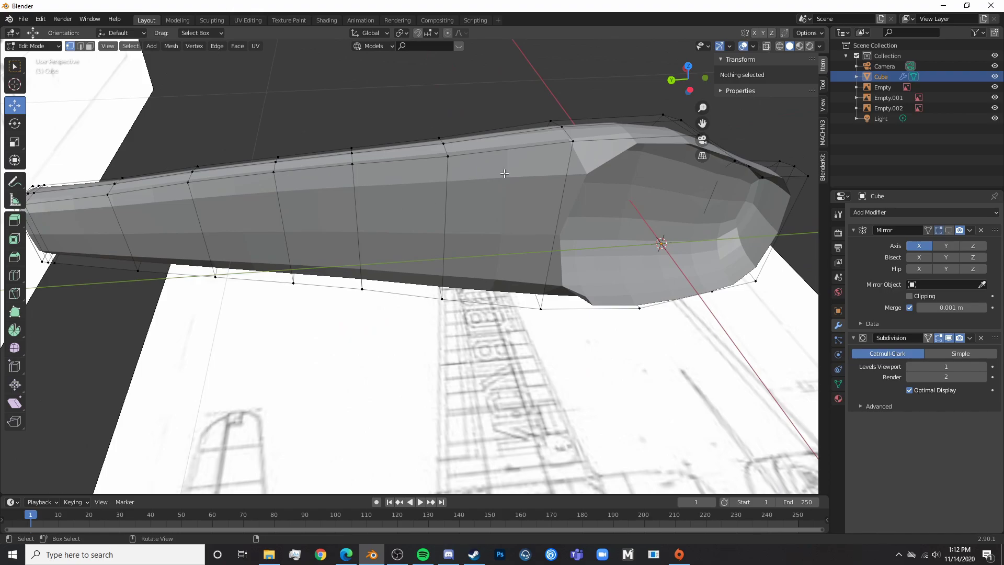
{"action": "left_click", "coordinate": [571, 142]}
{"action": "middle_click_drag", "start_coordinate": [575, 152], "coordinate": [541, 304]}
{"action": "middle_click_drag", "start_coordinate": [455, 409], "coordinate": [157, 112]}
{"action": "left_click", "coordinate": [81, 47]}
{"action": "middle_click_drag", "start_coordinate": [85, 48], "coordinate": [359, 227]}
{"action": "scroll", "coordinate": [355, 238], "scroll_direction": "up", "scroll_amount": 3}
{"action": "key", "text": "c"}
{"action": "left_click_drag", "start_coordinate": [331, 233], "coordinate": [517, 230]}
{"action": "right_click", "coordinate": [532, 229]}
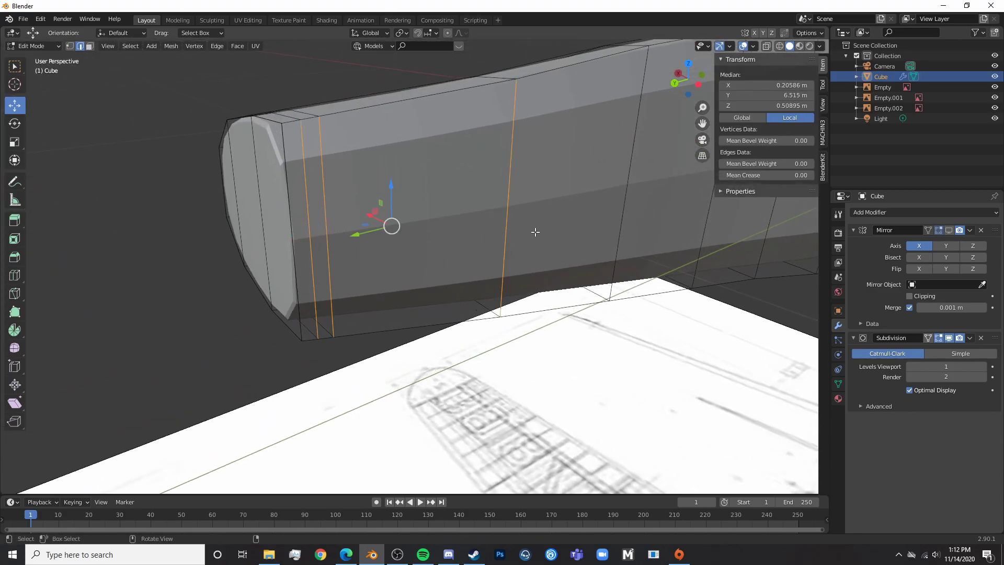
- Select the faces closing the fuselage half along its inner center side, from tail to nose, and delete them
{"action": "left_click", "coordinate": [90, 47]}
{"action": "key", "text": "c"}
{"action": "left_click_drag", "start_coordinate": [329, 223], "coordinate": [562, 209]}
{"action": "right_click", "coordinate": [575, 207]}
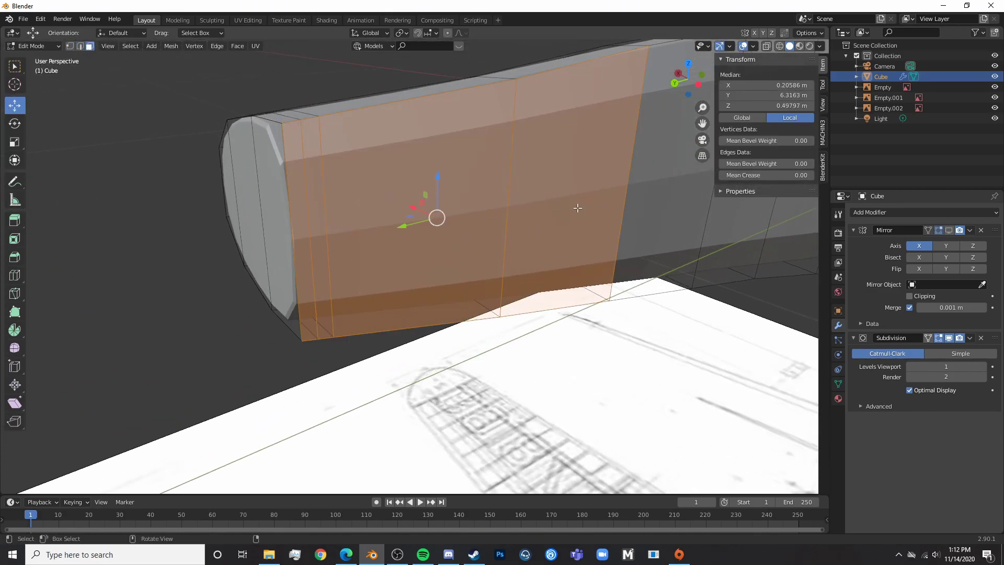
{"action": "middle_click_drag", "start_coordinate": [576, 207], "coordinate": [333, 236], "text": "shift"}
{"action": "key", "text": "c"}
{"action": "mouse_move", "coordinate": [341, 241]}
{"action": "left_mouse_down"}
{"action": "mouse_move", "coordinate": [326, 236]}
{"action": "mouse_move", "coordinate": [614, 226]}
{"action": "left_mouse_up"}
{"action": "right_click", "coordinate": [625, 222]}
{"action": "middle_click_drag", "start_coordinate": [630, 219], "coordinate": [428, 265], "text": "shift"}
{"action": "key", "text": "x"}
{"action": "left_click", "coordinate": [428, 265]}
- Set X to 0 m for the upper seam vertices at the nose end and at the fuselage's highest point
{"action": "scroll", "coordinate": [605, 362], "scroll_direction": "down", "scroll_amount": 4}
{"action": "middle_click_drag", "start_coordinate": [605, 363], "coordinate": [162, 137], "text": "shift"}
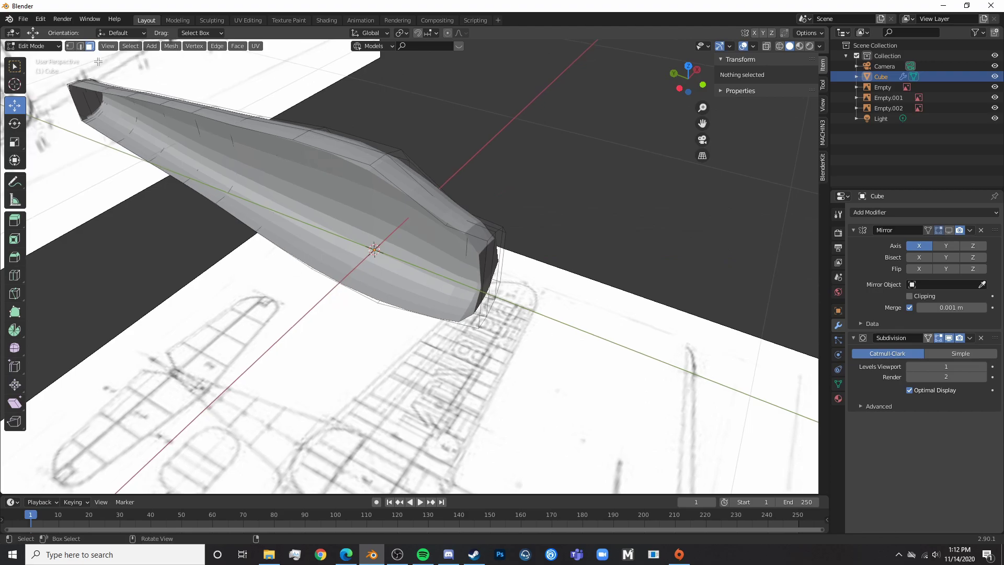
{"action": "left_click", "coordinate": [482, 245]}
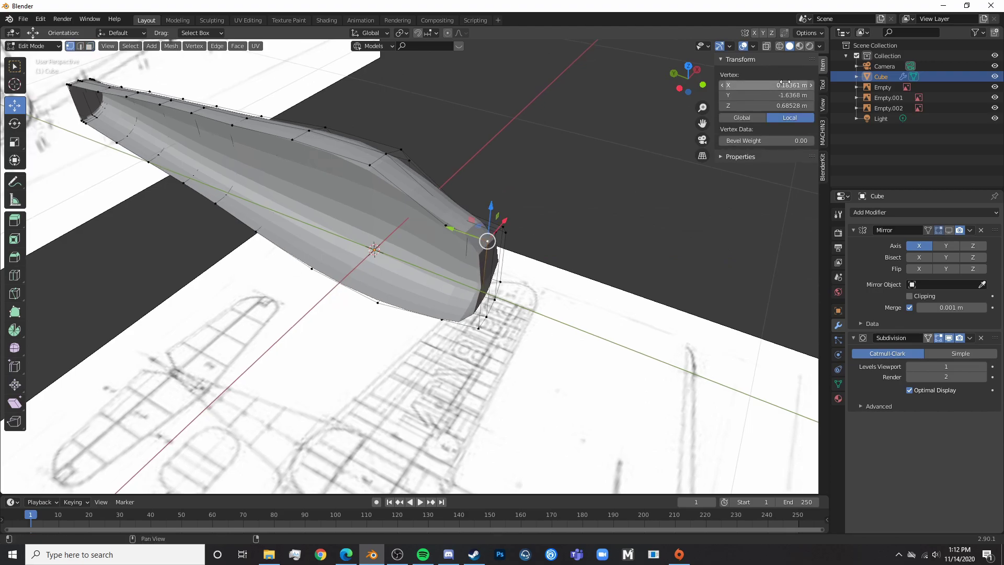
{"action": "left_click", "coordinate": [444, 226]}
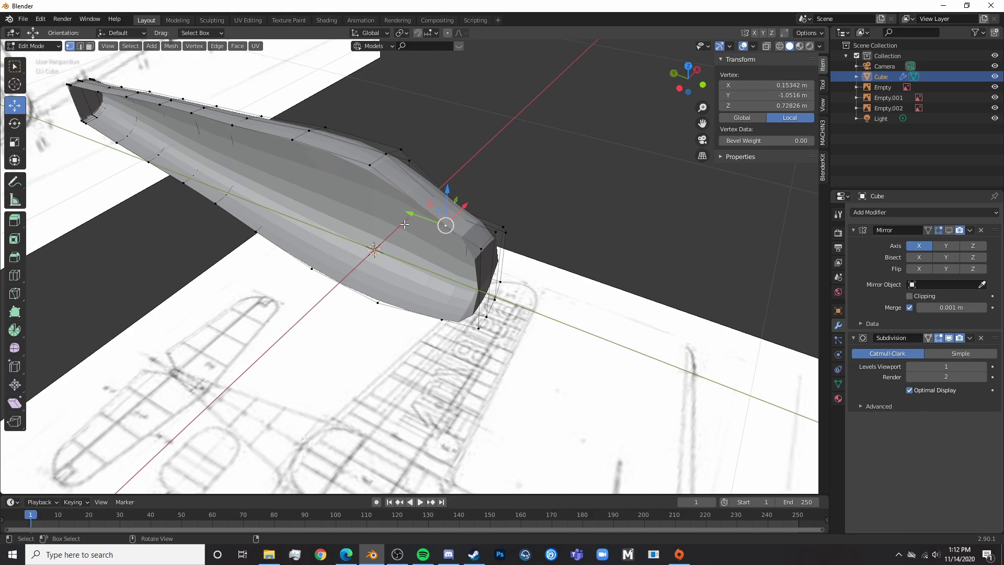
{"action": "left_click", "coordinate": [369, 164]}
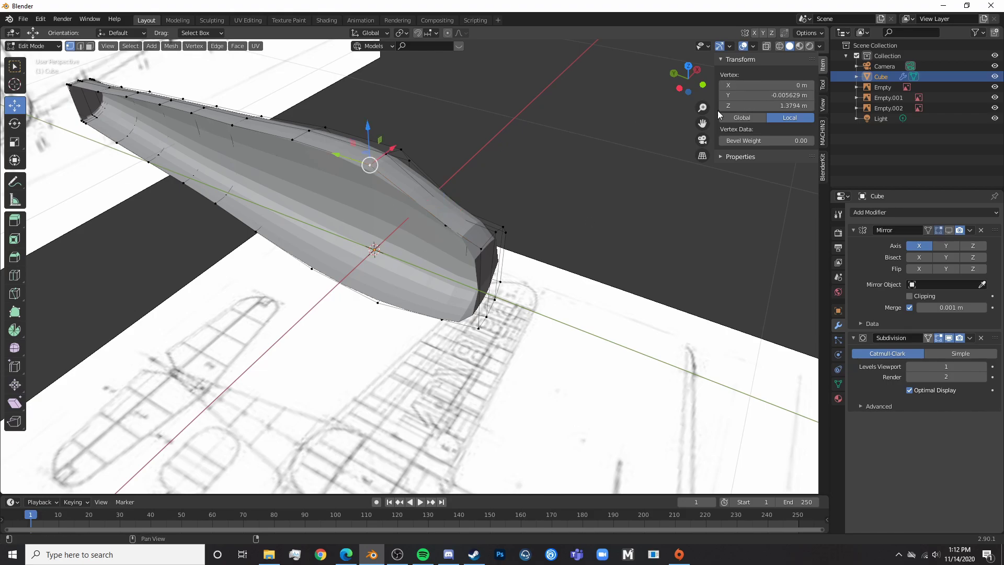
{"action": "left_click", "coordinate": [769, 86]}
{"action": "type", "text": "0"}
{"action": "key", "text": "Return"}
- Set X to 0 m for the upper seam vertex between the nose end and the fuselage's highest point
{"action": "left_click", "coordinate": [454, 220]}
{"action": "left_click", "coordinate": [445, 233]}
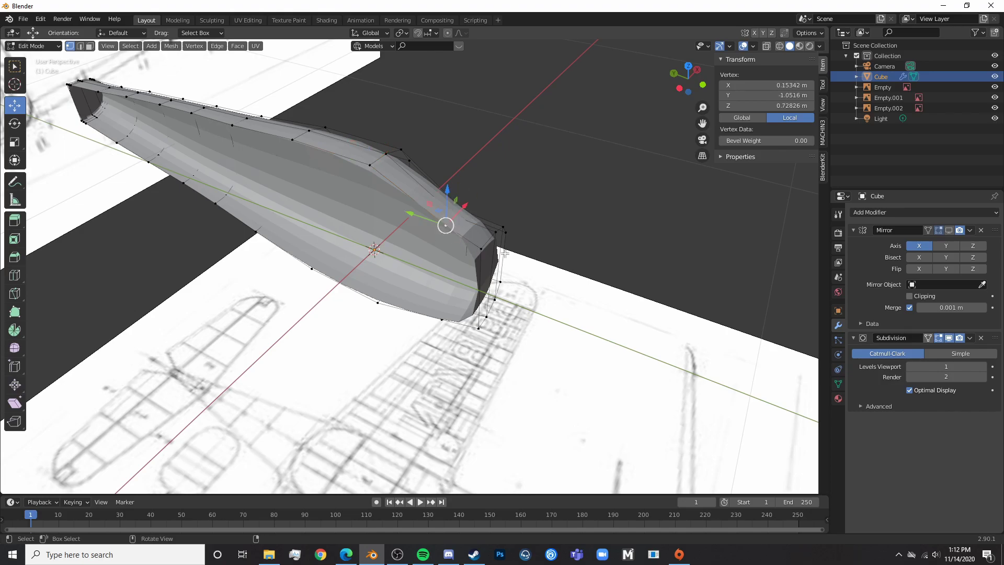
{"action": "left_click", "coordinate": [769, 84]}
{"action": "type", "text": "0"}
{"action": "key", "text": "Return"}
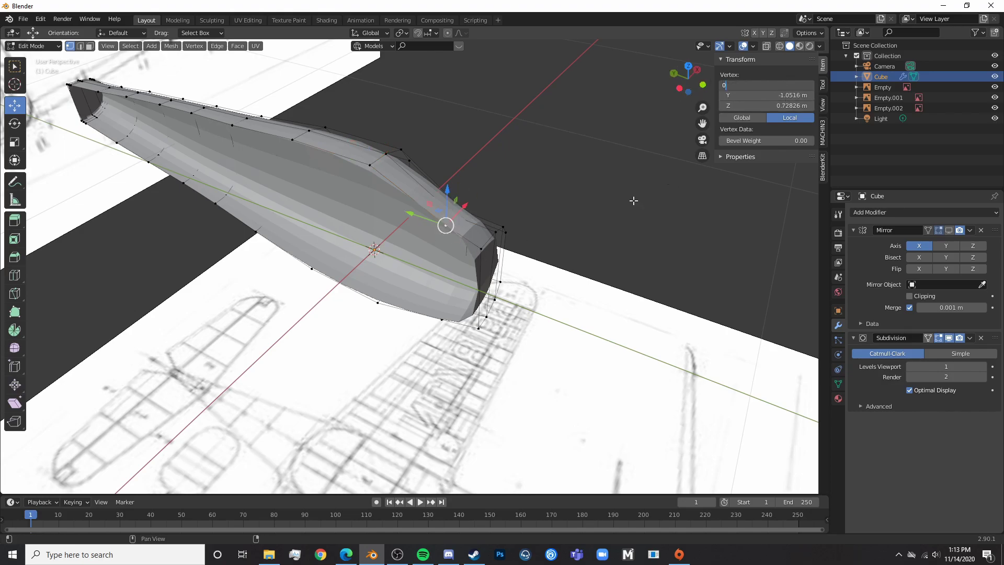
- Set X to 0 m for the lower seam vertices from the nose end back to beneath the fuselage's highest point
{"action": "left_click", "coordinate": [481, 251]}
{"action": "left_click", "coordinate": [478, 329]}
{"action": "left_click", "coordinate": [770, 85]}
{"action": "type", "text": "0"}
{"action": "key", "text": "Return"}
{"action": "left_click_drag", "start_coordinate": [435, 327], "coordinate": [433, 328]}
{"action": "left_click", "coordinate": [383, 323]}
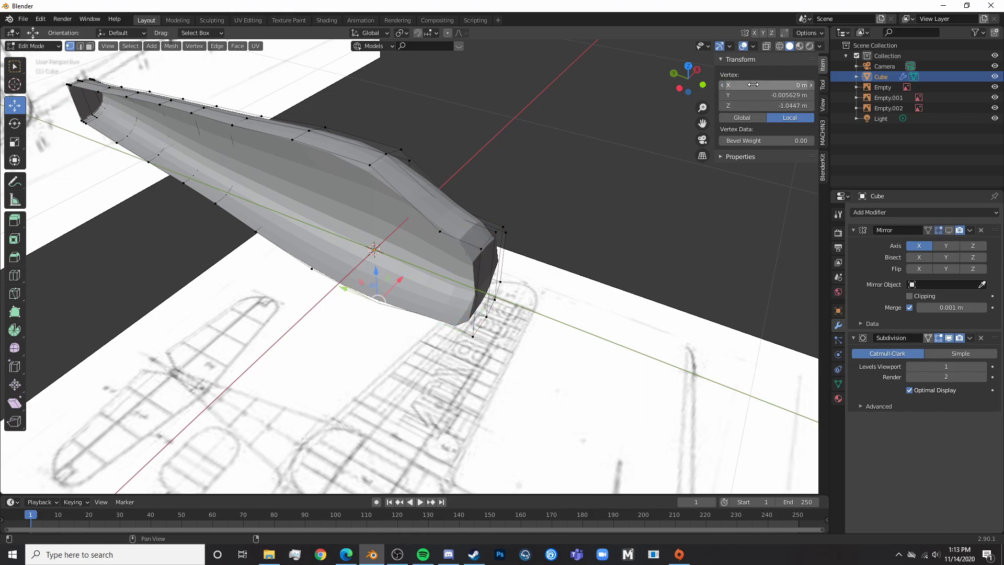
{"action": "left_click", "coordinate": [769, 85]}
{"action": "type", "text": "0"}
{"action": "key", "text": "Return"}
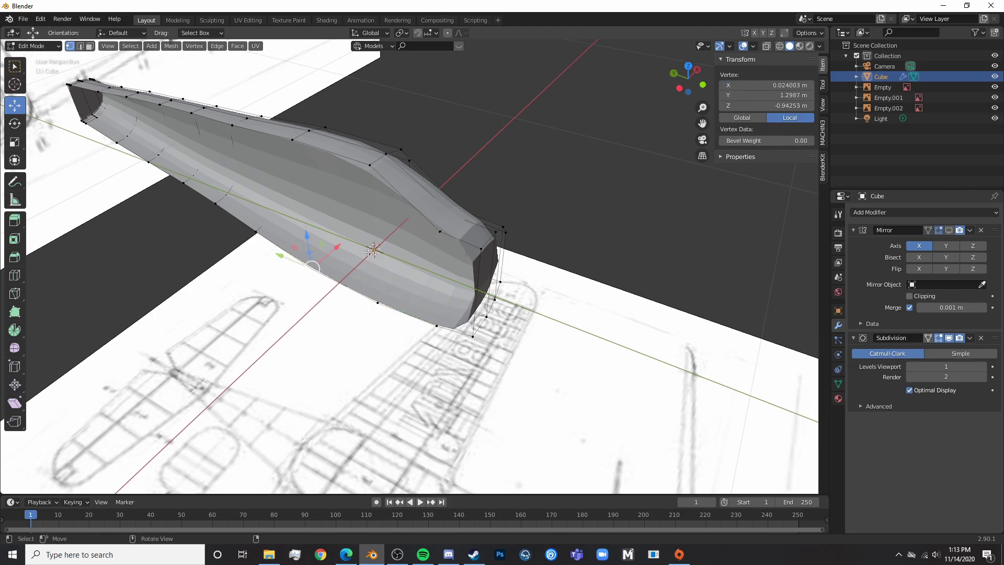
- Set X to 0 m for the lower seam vertices along the middle of the fuselage
{"action": "left_click", "coordinate": [768, 88]}
{"action": "type", "text": "0"}
{"action": "key", "text": "Return"}
{"action": "left_click", "coordinate": [188, 213]}
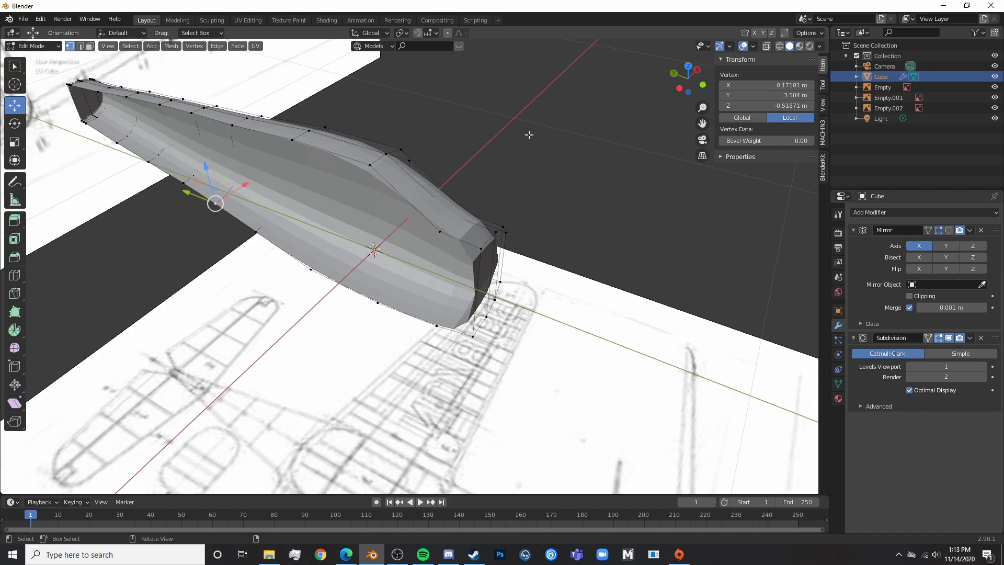
{"action": "left_click", "coordinate": [746, 87]}
{"action": "type", "text": "0"}
{"action": "key", "text": "Return"}
{"action": "left_click", "coordinate": [246, 239]}
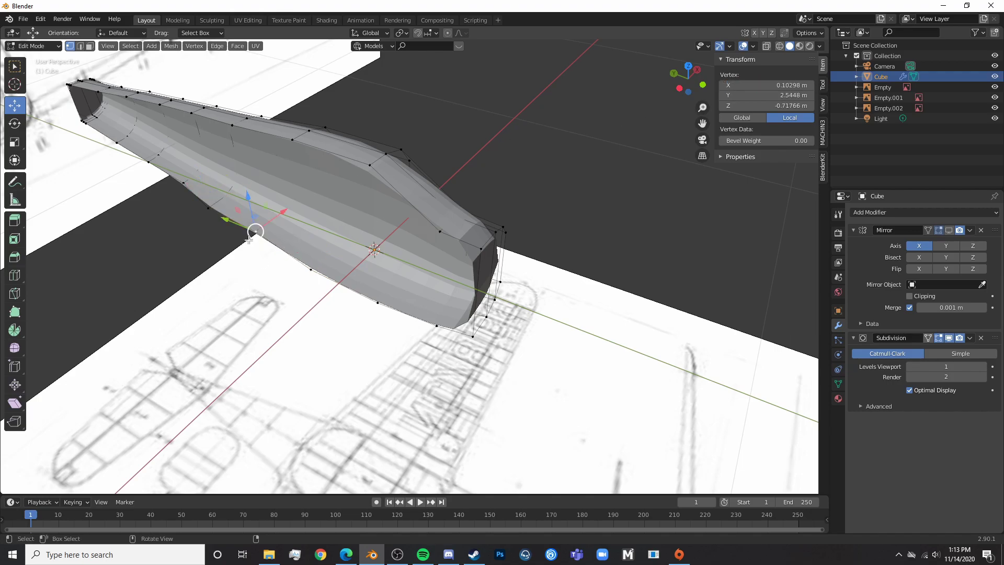
- Set X to 0 m for the lower seam vertices along the rear fuselage, up to the last long tail section
{"action": "left_click", "coordinate": [175, 189]}
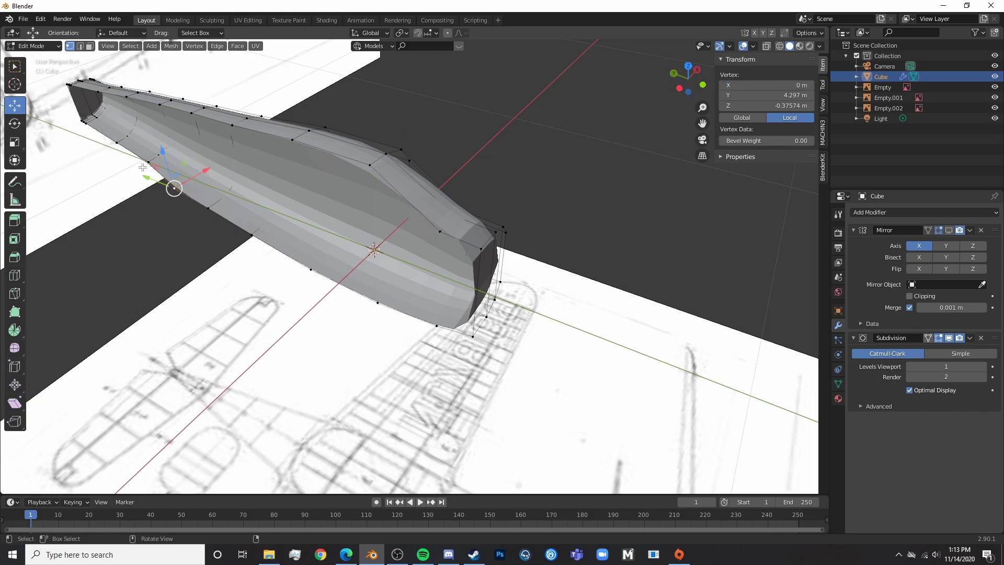
{"action": "left_click", "coordinate": [140, 165]}
{"action": "left_click", "coordinate": [87, 145]}
{"action": "left_click", "coordinate": [768, 84]}
{"action": "type", "text": "0"}
{"action": "key", "text": "Return"}
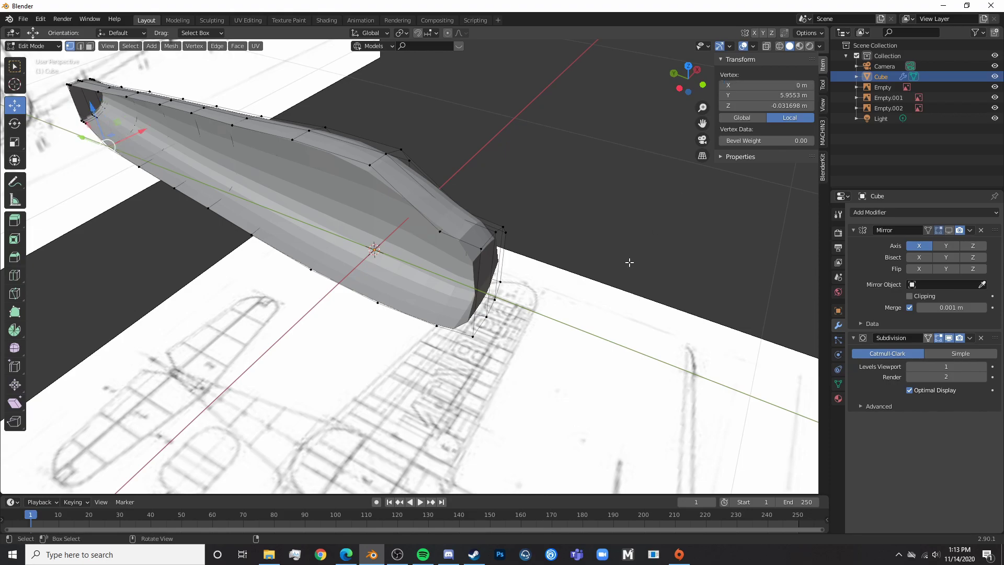
- Set X to 0 m for the lower seam vertex on the tail loop at about Y 6.77 m
{"action": "scroll", "coordinate": [538, 312], "scroll_direction": "down", "scroll_amount": 3}
{"action": "middle_click_drag", "start_coordinate": [309, 242], "coordinate": [528, 321], "text": "shift"}
{"action": "scroll", "coordinate": [527, 321], "scroll_direction": "up", "scroll_amount": 4}
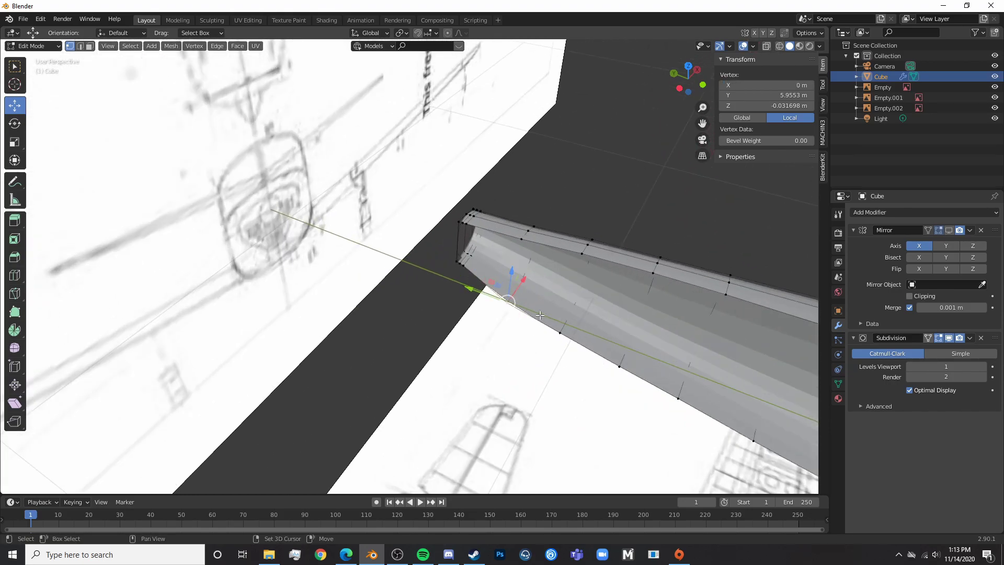
{"action": "middle_click_drag", "start_coordinate": [459, 265], "coordinate": [414, 271], "text": "shift"}
{"action": "scroll", "coordinate": [415, 272], "scroll_direction": "up", "scroll_amount": 3}
{"action": "left_click", "coordinate": [415, 272]}
{"action": "left_click", "coordinate": [419, 270]}
{"action": "left_click", "coordinate": [432, 292]}
{"action": "left_click", "coordinate": [788, 86]}
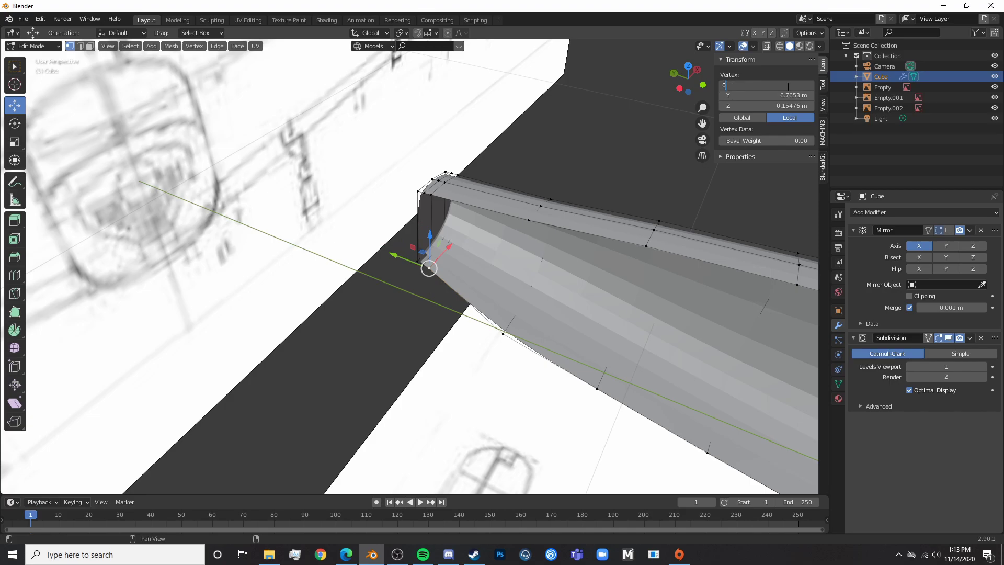
{"action": "key", "text": "Return"}
- Set X to 0 m for the last lower seam vertices at the tail end, undoing an accidental Z change
{"action": "left_click", "coordinate": [423, 265]}
{"action": "left_click", "coordinate": [791, 85]}
{"action": "type", "text": "0"}
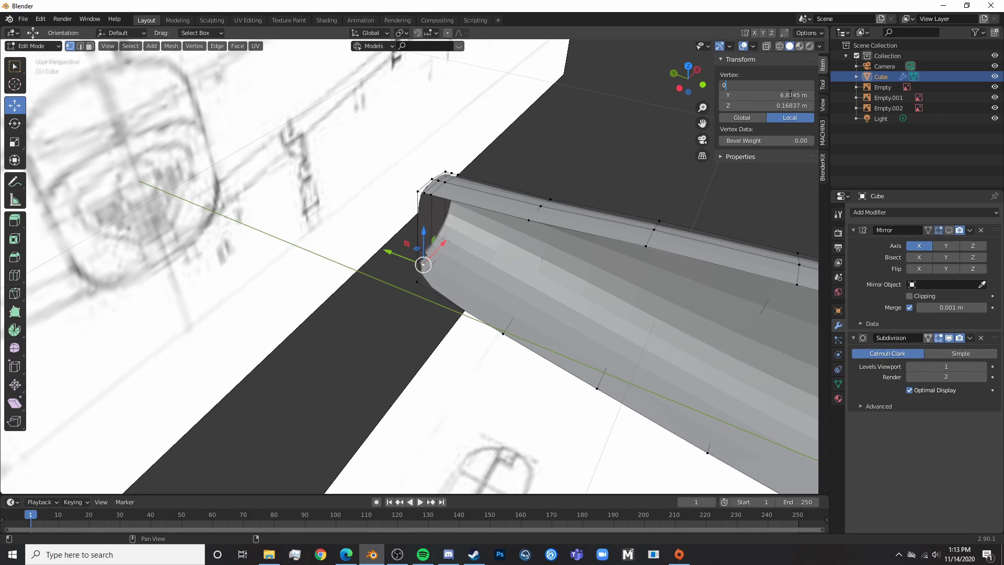
{"action": "key", "text": "Return"}
{"action": "left_click", "coordinate": [443, 252]}
{"action": "left_click", "coordinate": [417, 260]}
{"action": "left_click_drag", "start_coordinate": [769, 105], "coordinate": [794, 106]}
{"action": "key", "text": "ctrl+z"}
- Reset X to 0 m for the upper seam vertices on the closely spaced loops at the tail end
{"action": "left_click", "coordinate": [422, 206]}
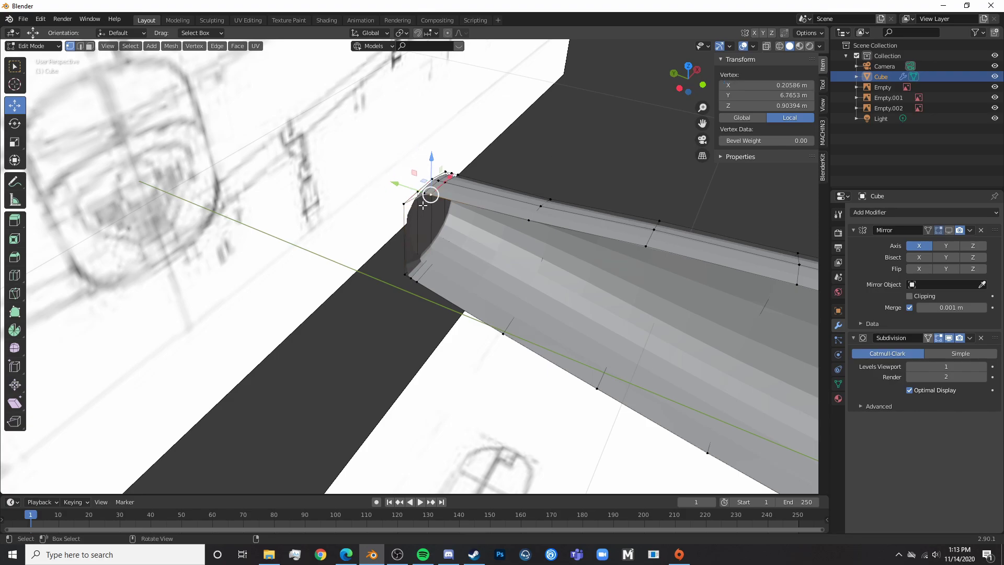
{"action": "key", "text": "BackSpace"}
{"action": "left_click", "coordinate": [465, 187]}
{"action": "left_click", "coordinate": [425, 195]}
{"action": "key", "text": "BackSpace"}
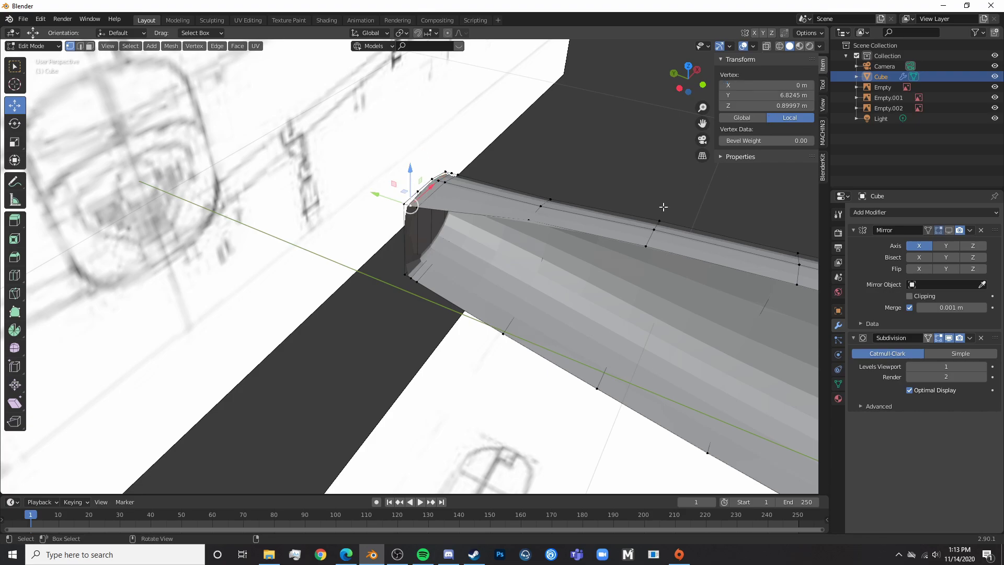
- Reset X to 0 m for the next four upper seam vertices, working forward from the tail loops
{"action": "left_click", "coordinate": [528, 222]}
{"action": "key", "text": "BackSpace"}
{"action": "left_click", "coordinate": [646, 246]}
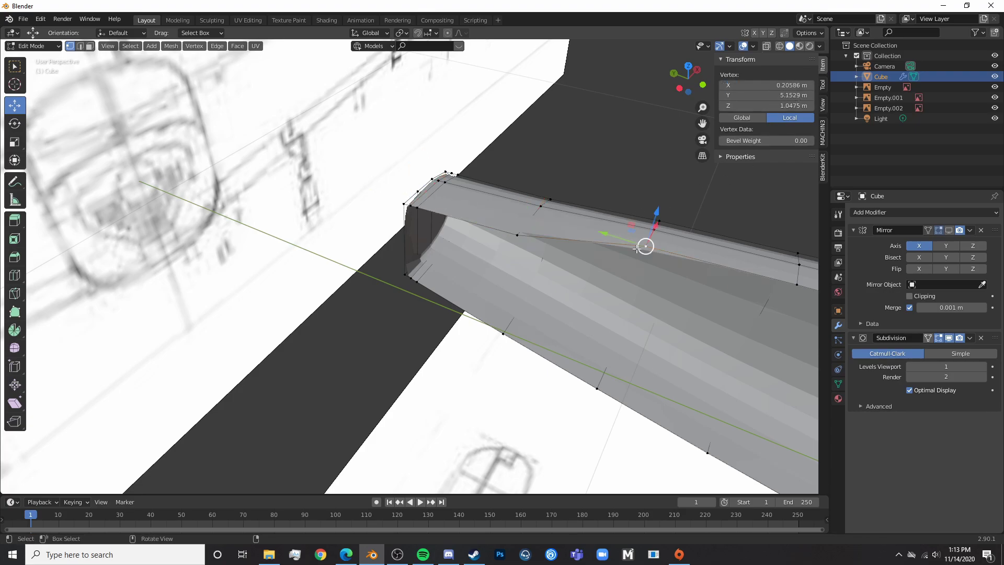
{"action": "key", "text": "BackSpace"}
{"action": "middle_click_drag", "start_coordinate": [575, 309], "coordinate": [480, 328], "text": "shift"}
{"action": "left_click", "coordinate": [637, 276]}
{"action": "key", "text": "BackSpace"}
{"action": "left_click", "coordinate": [719, 302]}
{"action": "key", "text": "BackSpace"}
- Set X to 0 m for the remaining two upper seam vertices behind the fuselage's highest point
{"action": "middle_click_drag", "start_coordinate": [782, 382], "coordinate": [477, 295], "text": "shift"}
{"action": "scroll", "coordinate": [435, 215], "scroll_direction": "up", "scroll_amount": 3}
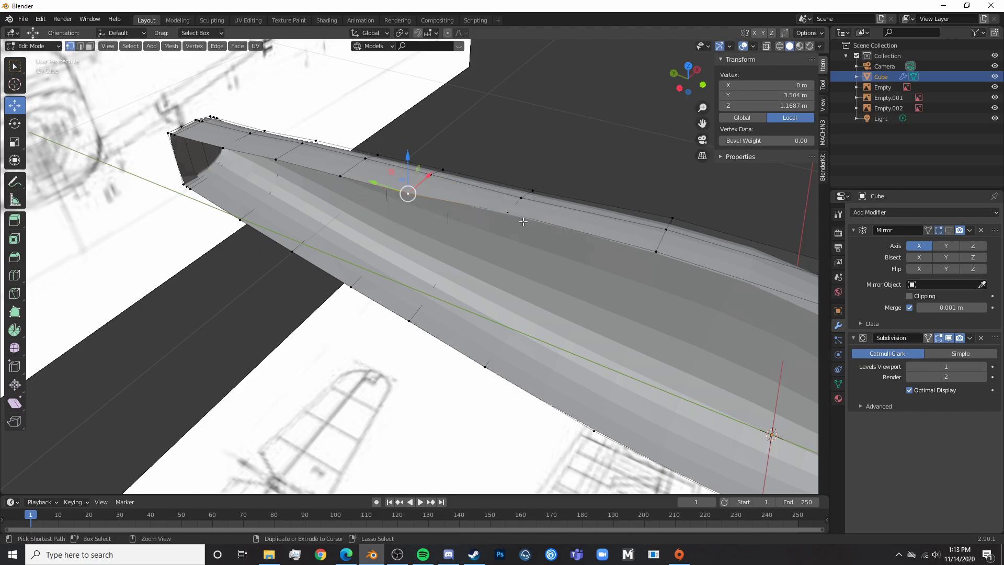
{"action": "left_click", "coordinate": [507, 211]}
{"action": "left_click", "coordinate": [789, 83]}
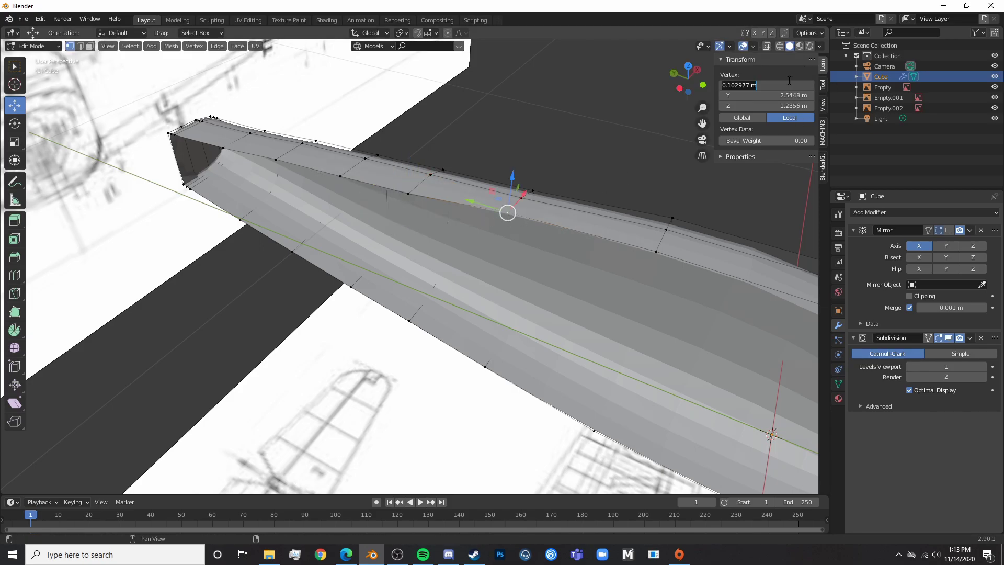
{"action": "type", "text": "0"}
{"action": "key", "text": "Return"}
{"action": "left_click", "coordinate": [664, 246]}
{"action": "left_click", "coordinate": [771, 84]}
{"action": "type", "text": "0"}
{"action": "key", "text": "Return"}
- Return to Object Mode and turn the Mirror modifier's viewport display back on
{"action": "scroll", "coordinate": [607, 288], "scroll_direction": "down", "scroll_amount": 4}
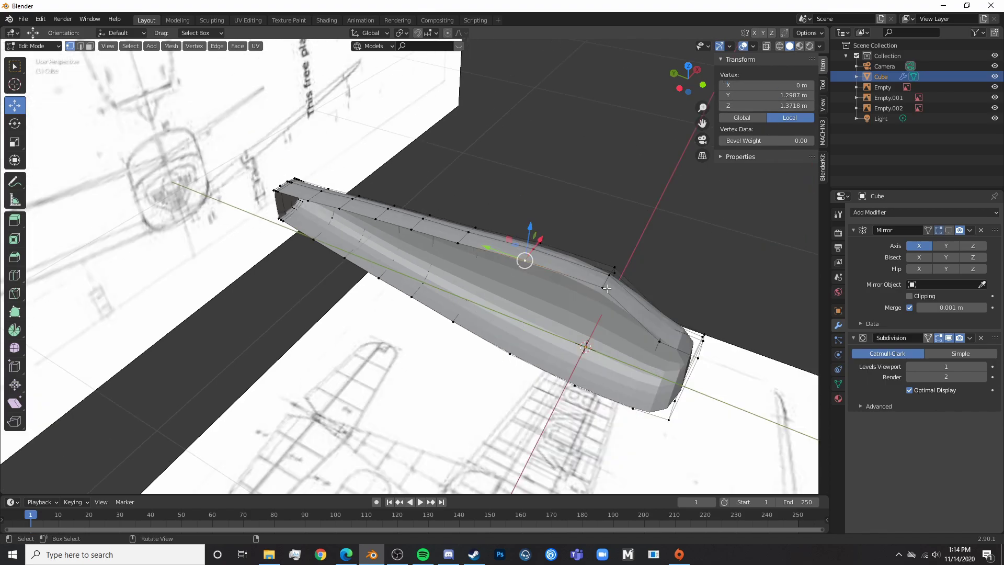
{"action": "middle_click_drag", "start_coordinate": [612, 290], "coordinate": [531, 293]}
{"action": "key", "text": "Tab"}
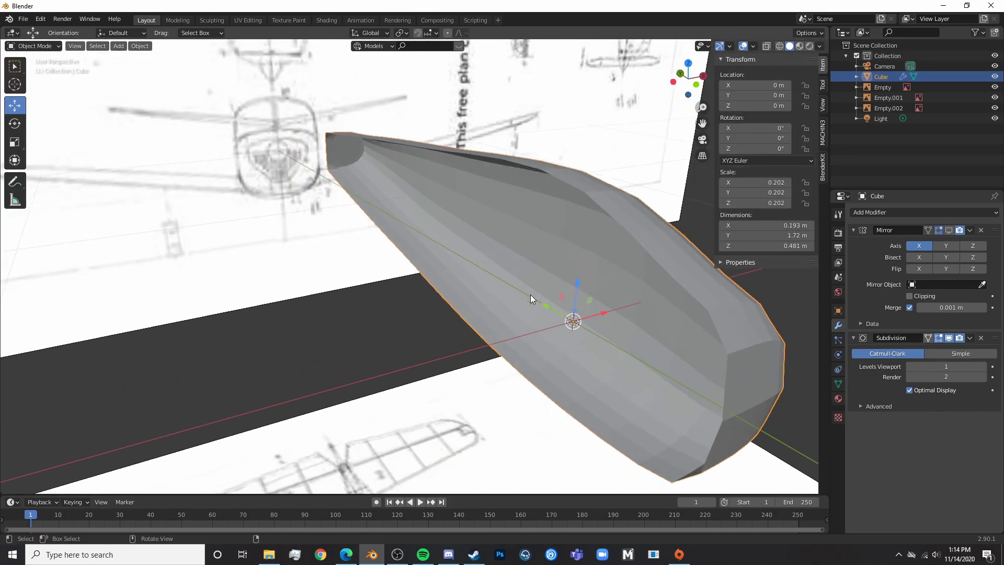
{"action": "left_click", "coordinate": [946, 233]}
{"action": "left_click", "coordinate": [946, 234]}
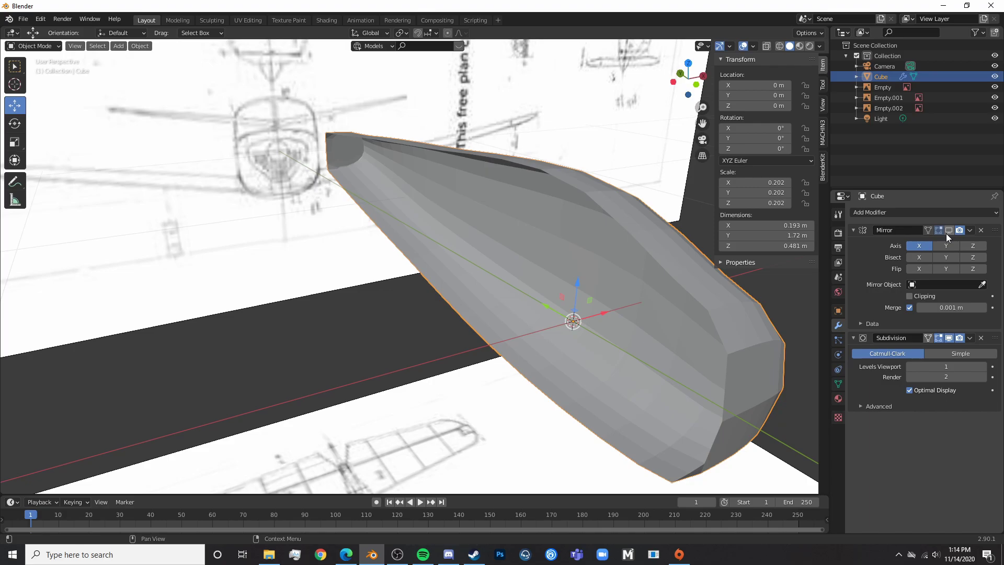
{"action": "left_click", "coordinate": [946, 233]}
{"action": "left_click", "coordinate": [946, 233]}
{"action": "left_click", "coordinate": [948, 231]}
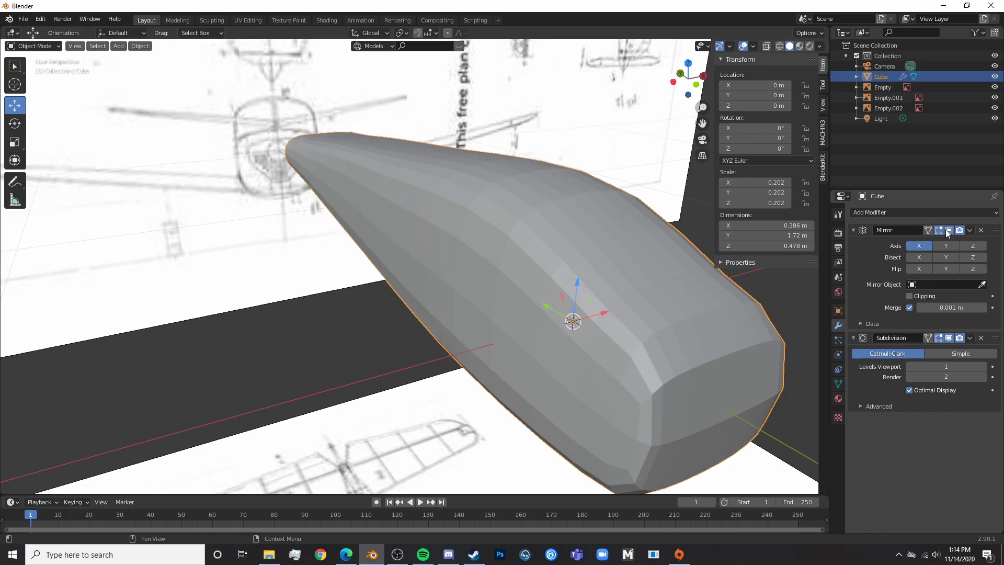
- Apply smooth shading to the whole mirrored fuselage
{"action": "scroll", "coordinate": [463, 315], "scroll_direction": "down", "scroll_amount": 5}
{"action": "middle_click_drag", "start_coordinate": [463, 315], "coordinate": [463, 263]}
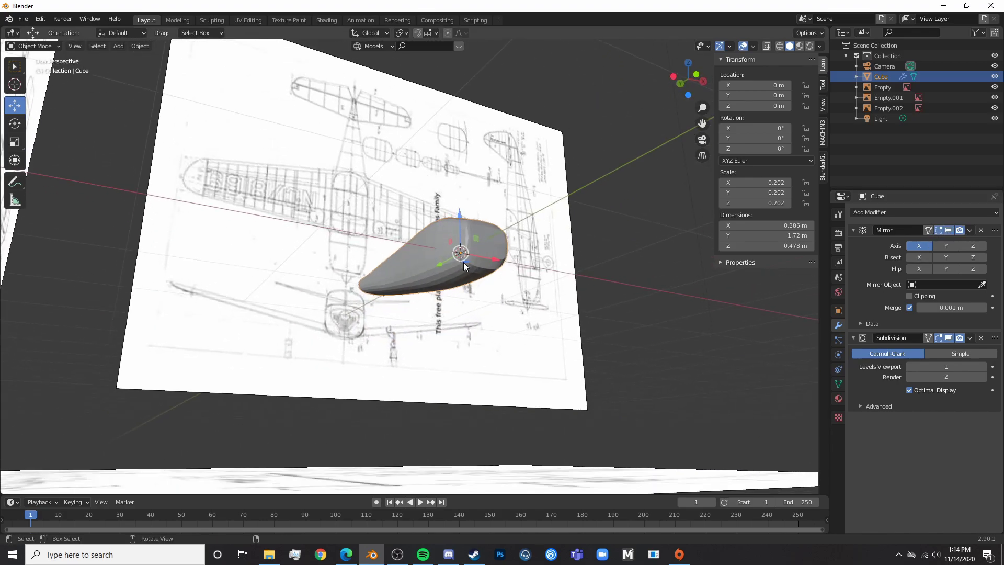
{"action": "key", "text": "alt+a"}
{"action": "scroll", "coordinate": [463, 262], "scroll_direction": "up", "scroll_amount": 5}
{"action": "left_click", "coordinate": [402, 252]}
{"action": "middle_click_drag", "start_coordinate": [627, 207], "coordinate": [185, 139]}
{"action": "left_click", "coordinate": [139, 46]}
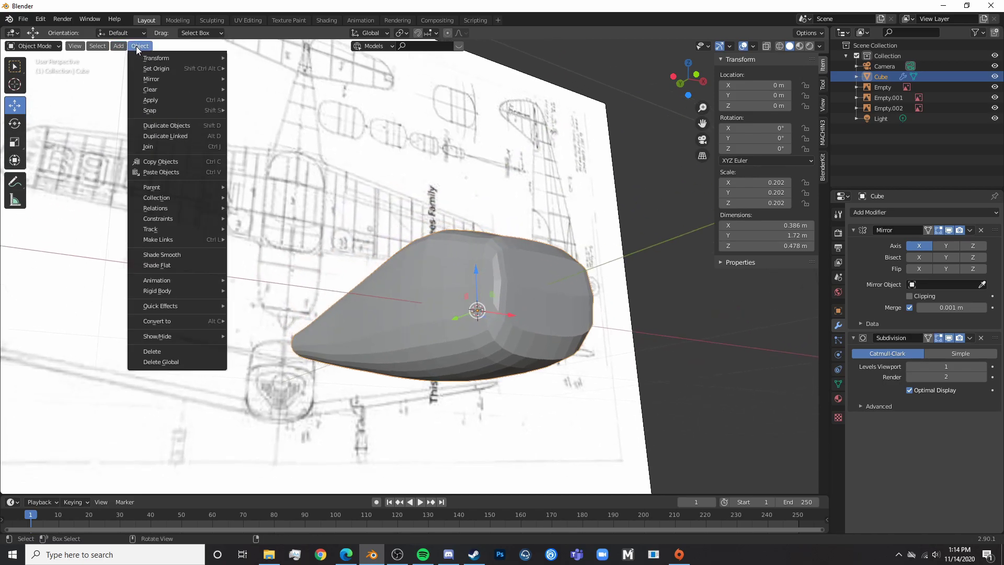
{"action": "left_click", "coordinate": [181, 254]}
- Examine the shading around the tail end's edge by checking the center seam vertices there in Edit Mode
{"action": "middle_click_drag", "start_coordinate": [323, 297], "coordinate": [459, 308]}
{"action": "key", "text": "Tab"}
{"action": "left_click", "coordinate": [422, 168]}
{"action": "left_click", "coordinate": [446, 158]}
{"action": "left_click", "coordinate": [424, 152]}
{"action": "left_click", "coordinate": [506, 129]}
{"action": "left_click", "coordinate": [413, 140]}
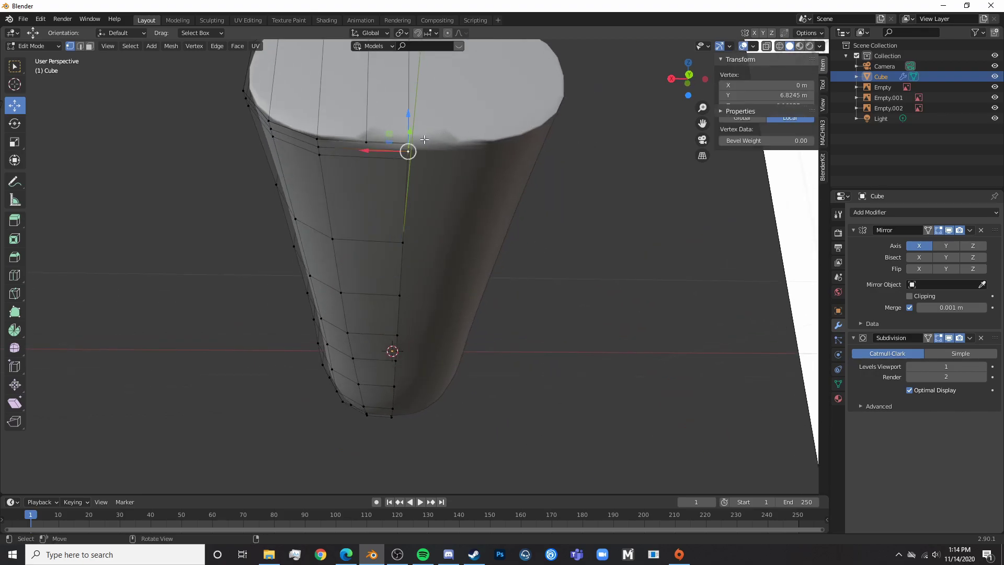
{"action": "left_click", "coordinate": [434, 140]}
{"action": "left_click", "coordinate": [420, 137]}
{"action": "left_click", "coordinate": [447, 139]}
{"action": "middle_click_drag", "start_coordinate": [440, 137], "coordinate": [759, 239], "text": "shift"}
- Hide the mirrored half in Object Mode and bring the inside of the tail end into view
{"action": "key", "text": "Tab"}
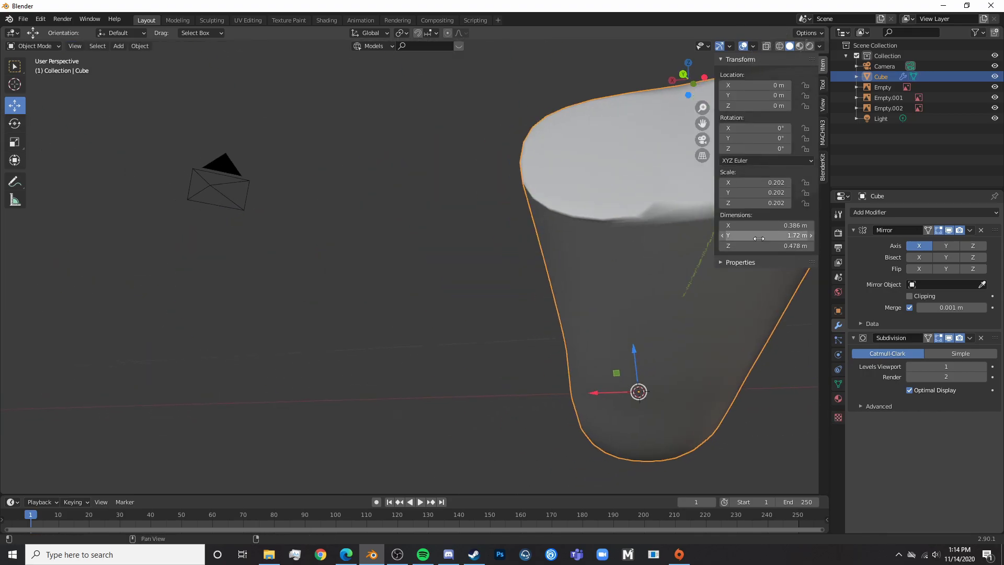
{"action": "left_click", "coordinate": [947, 230]}
{"action": "middle_click_drag", "start_coordinate": [575, 301], "coordinate": [494, 317]}
{"action": "middle_click_drag", "start_coordinate": [126, 267], "coordinate": [620, 303], "text": "shift"}
{"action": "scroll", "coordinate": [591, 306], "scroll_direction": "up", "scroll_amount": 3}
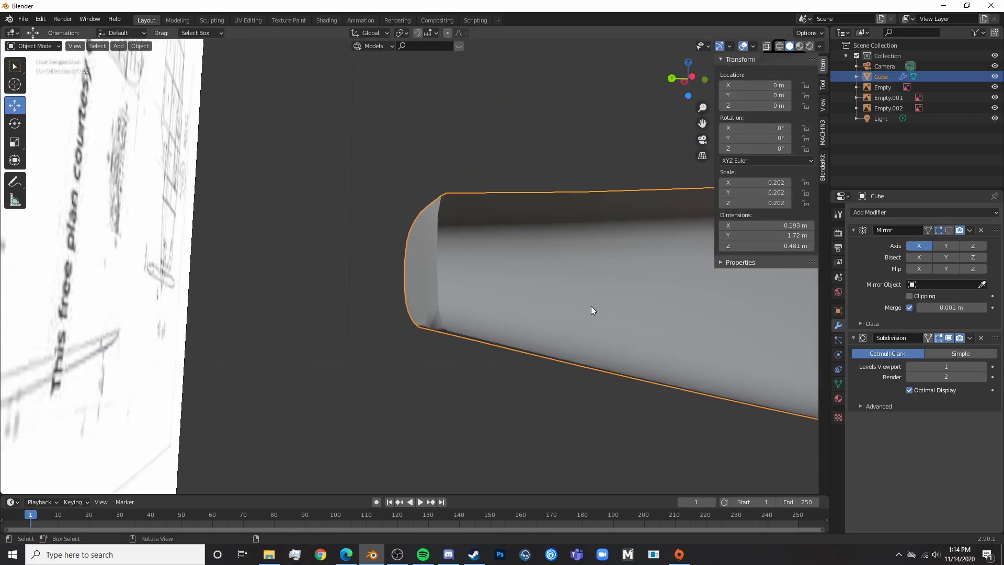
- Turn off the Subdivision modifier's viewport display in Edit Mode and check a tail-end vertex from the top view
{"action": "key", "text": "Tab"}
{"action": "scroll", "coordinate": [528, 304], "scroll_direction": "up", "scroll_amount": 2}
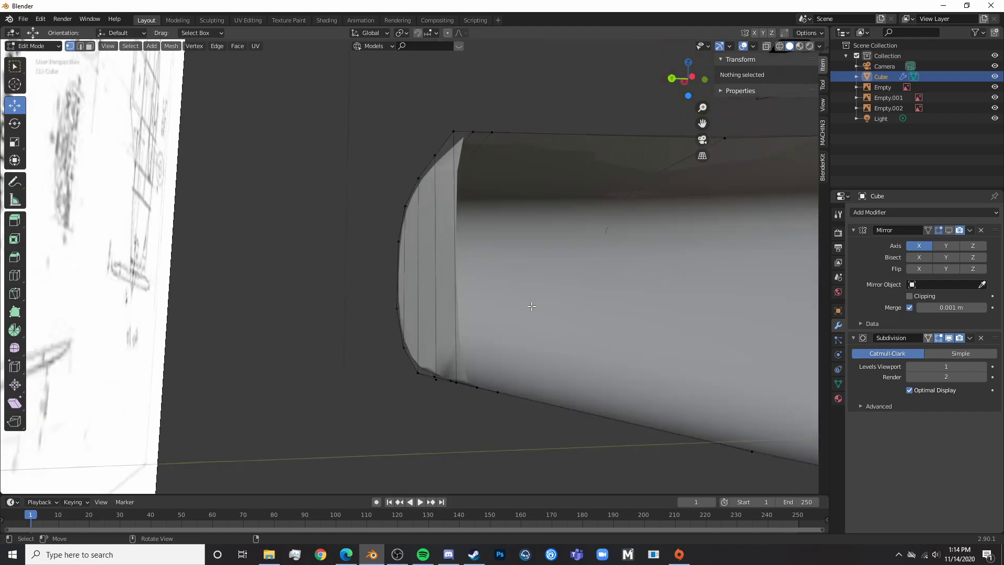
{"action": "left_click", "coordinate": [949, 338]}
{"action": "scroll", "coordinate": [479, 309], "scroll_direction": "up", "scroll_amount": 3}
{"action": "middle_click_drag", "start_coordinate": [479, 309], "coordinate": [562, 268], "text": "shift"}
{"action": "left_click", "coordinate": [549, 245]}
{"action": "key", "text": "KP_7"}
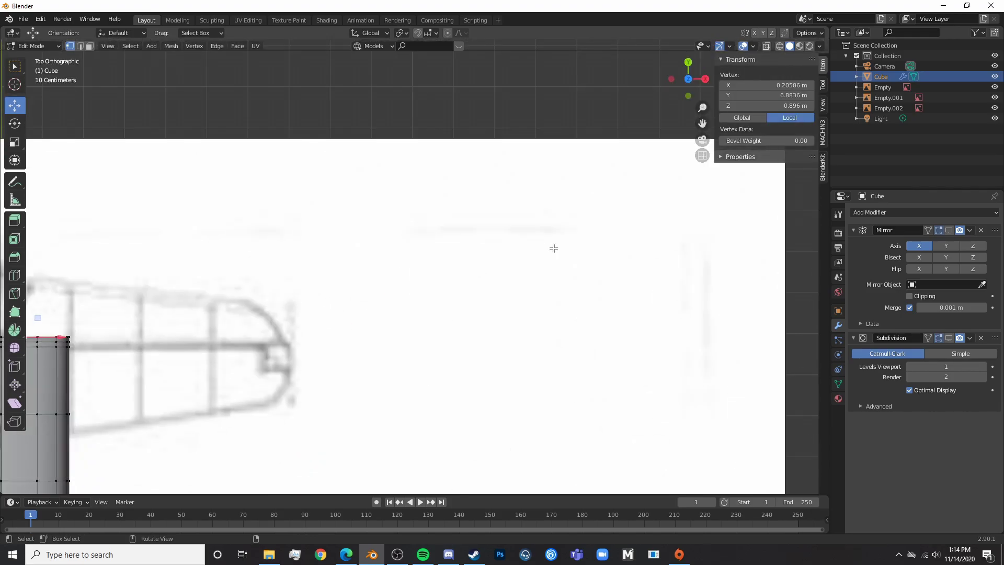
{"action": "scroll", "coordinate": [443, 341], "scroll_direction": "up", "scroll_amount": 6}
{"action": "scroll", "coordinate": [444, 341], "scroll_direction": "up", "scroll_amount": 5}
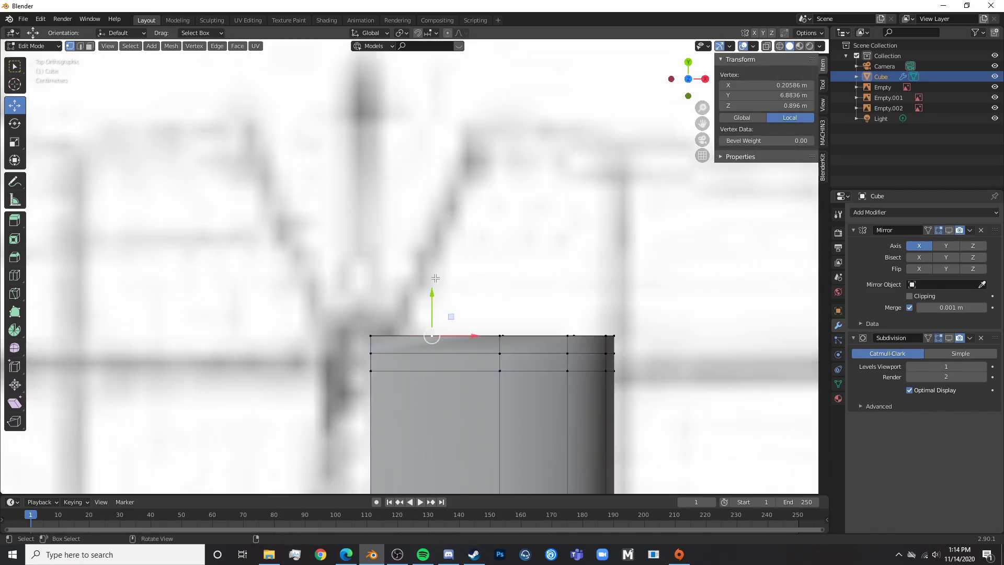
{"action": "middle_click_drag", "start_coordinate": [444, 340], "coordinate": [296, 187]}
- Select faces of the fuselage's flat tail cap with Circle Select in face mode and delete them
{"action": "left_click", "coordinate": [90, 46]}
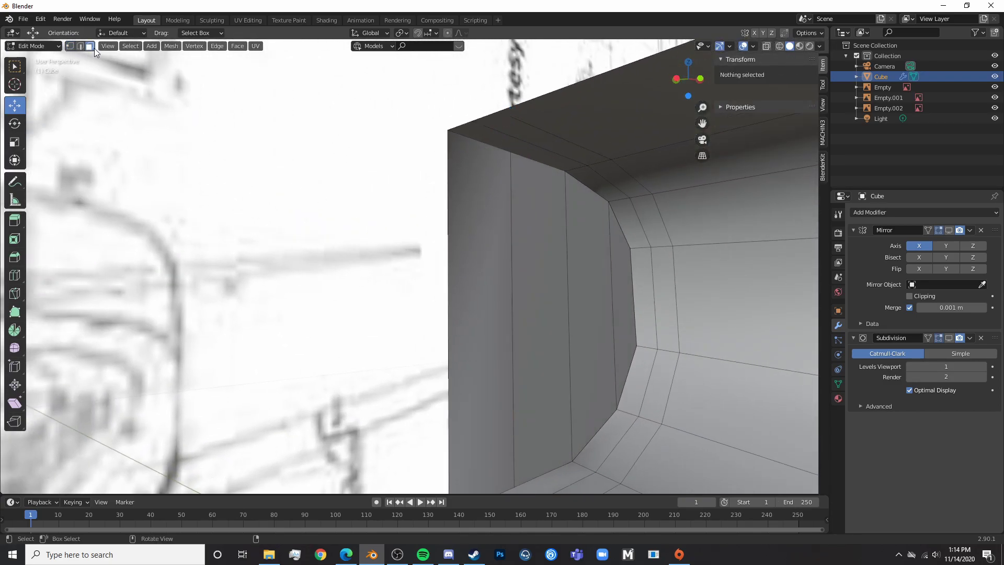
{"action": "key", "text": "alt+z"}
{"action": "key", "text": "c"}
{"action": "left_click", "coordinate": [477, 320]}
{"action": "key", "text": "Escape"}
{"action": "key", "text": "x"}
{"action": "left_click", "coordinate": [448, 321]}
{"action": "key", "text": "shift+z"}
- Delete the remaining faces closing off the tail end one by one, leaving the tail open
{"action": "mouse_move", "coordinate": [448, 323]}
{"action": "middle_mouse_down"}
{"action": "mouse_move", "coordinate": [430, 363]}
{"action": "mouse_move", "coordinate": [502, 382]}
{"action": "mouse_move", "coordinate": [401, 363]}
{"action": "mouse_move", "coordinate": [419, 341]}
{"action": "mouse_move", "coordinate": [587, 387]}
{"action": "mouse_move", "coordinate": [627, 385]}
{"action": "middle_mouse_up"}
{"action": "key", "text": "Tab"}
{"action": "key", "text": "Tab"}
{"action": "left_click", "coordinate": [434, 345]}
{"action": "left_click", "coordinate": [409, 346]}
{"action": "key", "text": "x"}
{"action": "left_click", "coordinate": [410, 346]}
{"action": "left_click", "coordinate": [294, 362]}
{"action": "key", "text": "x"}
{"action": "left_click", "coordinate": [294, 362]}
{"action": "middle_click_drag", "start_coordinate": [377, 362], "coordinate": [417, 360]}
{"action": "left_click", "coordinate": [318, 345]}
{"action": "key", "text": "x"}
{"action": "left_click", "coordinate": [318, 346]}
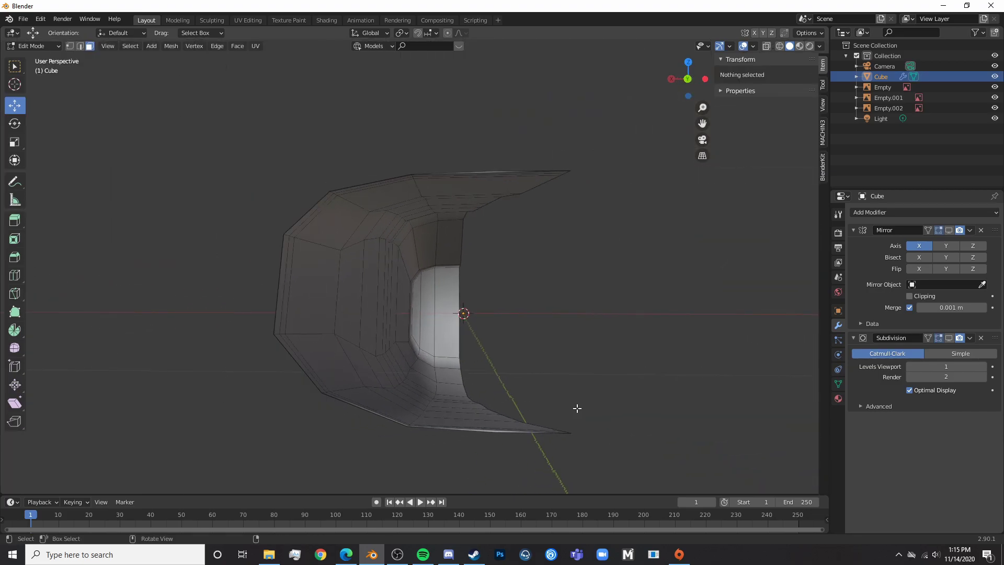
- Turn the Mirror and Subdivision modifiers' viewport display back on and return to Edit Mode facing the open tail
{"action": "middle_click_drag", "start_coordinate": [569, 407], "coordinate": [466, 344], "text": "shift"}
{"action": "key", "text": "Tab"}
{"action": "left_click", "coordinate": [949, 230]}
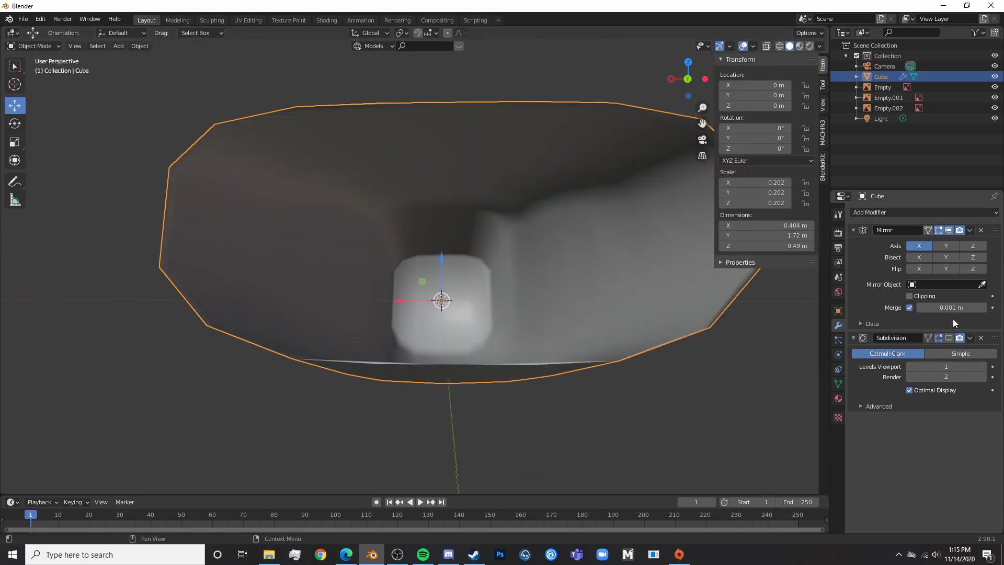
{"action": "left_click", "coordinate": [948, 339]}
{"action": "middle_click_drag", "start_coordinate": [505, 275], "coordinate": [553, 316]}
{"action": "key", "text": "Tab"}
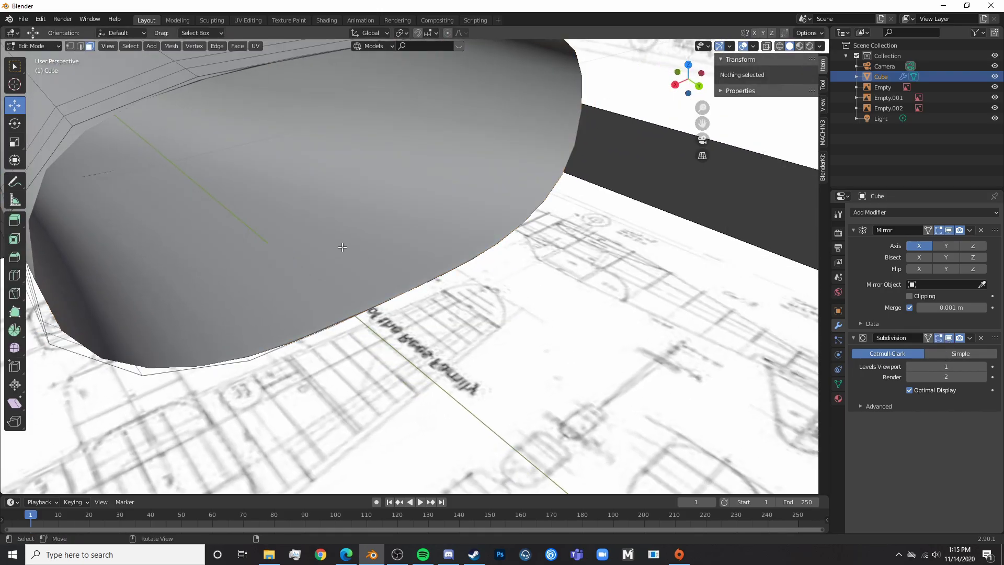
- Examine the upper and lower rim edges of the tail opening for leftovers in edge select mode
{"action": "middle_click_drag", "start_coordinate": [341, 247], "coordinate": [551, 300], "text": "shift"}
{"action": "key", "text": "2"}
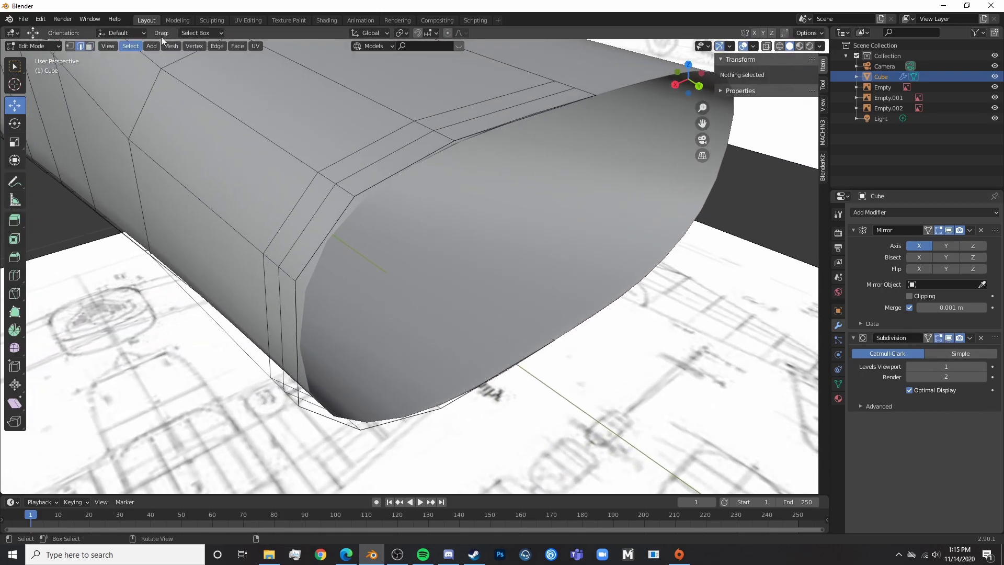
{"action": "left_click", "coordinate": [565, 104]}
{"action": "middle_click_drag", "start_coordinate": [591, 209], "coordinate": [513, 128]}
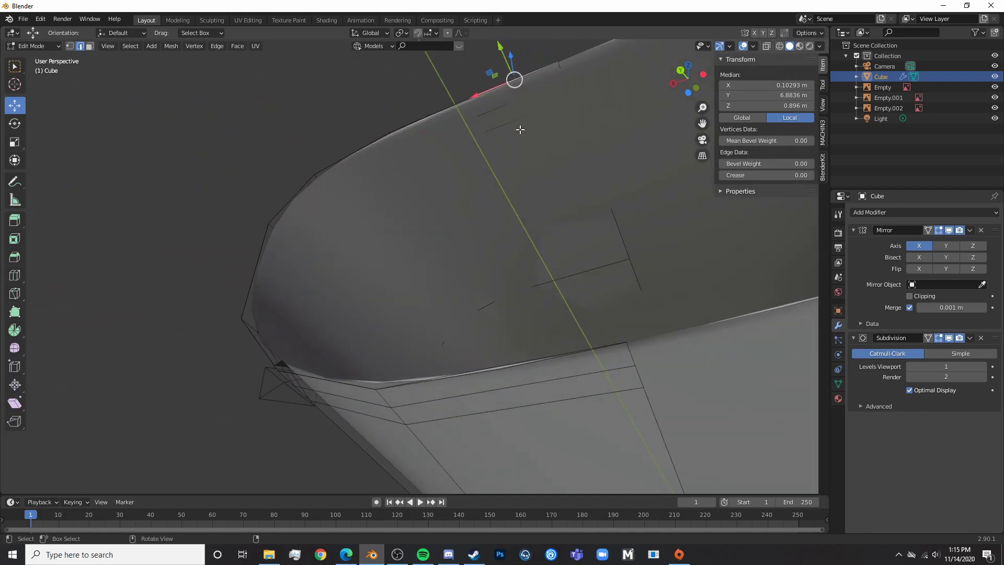
{"action": "left_click", "coordinate": [575, 354], "text": "shift"}
{"action": "key", "text": "alt+a"}
{"action": "left_click", "coordinate": [566, 351]}
{"action": "mouse_move", "coordinate": [566, 352]}
{"action": "middle_mouse_down", "text": "shift"}
{"action": "mouse_move", "coordinate": [610, 286]}
{"action": "mouse_move", "coordinate": [581, 354]}
{"action": "middle_mouse_up", "text": "shift"}
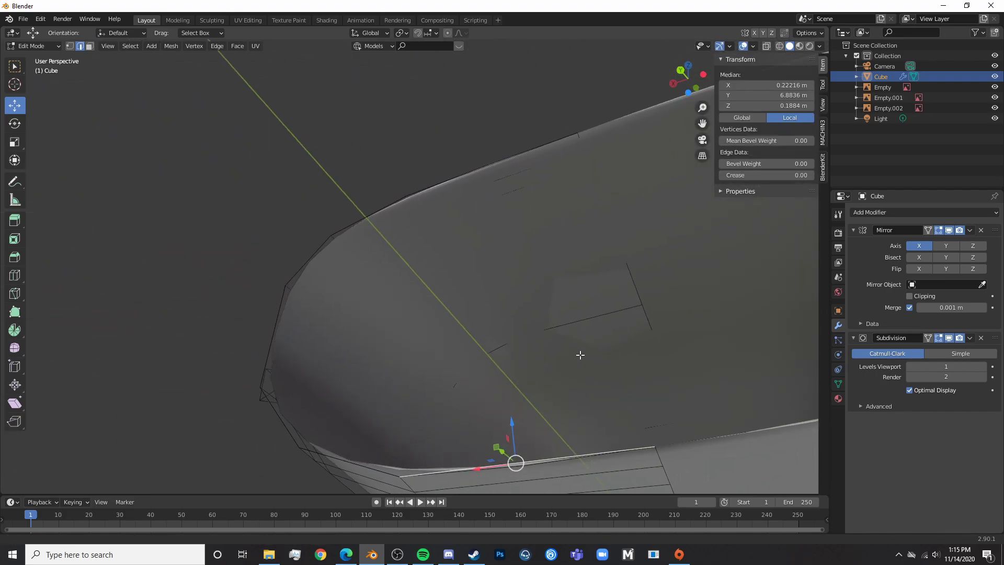
- Delete the stray leftover edges along the upper rim of the tail opening
{"action": "left_click", "coordinate": [526, 140]}
{"action": "middle_click_drag", "start_coordinate": [528, 144], "coordinate": [576, 269]}
{"action": "key", "text": "x"}
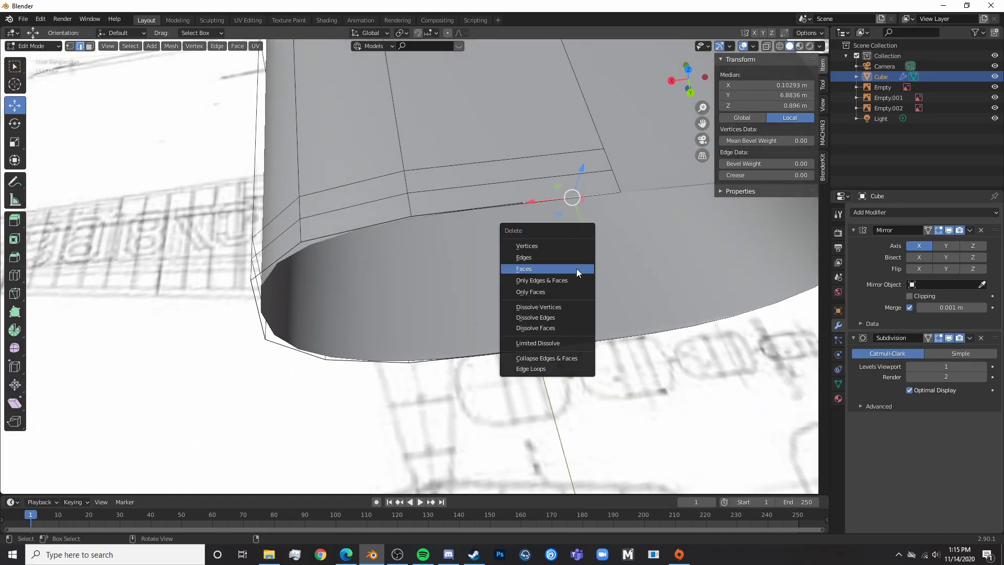
{"action": "left_click", "coordinate": [570, 254]}
{"action": "left_click", "coordinate": [492, 206]}
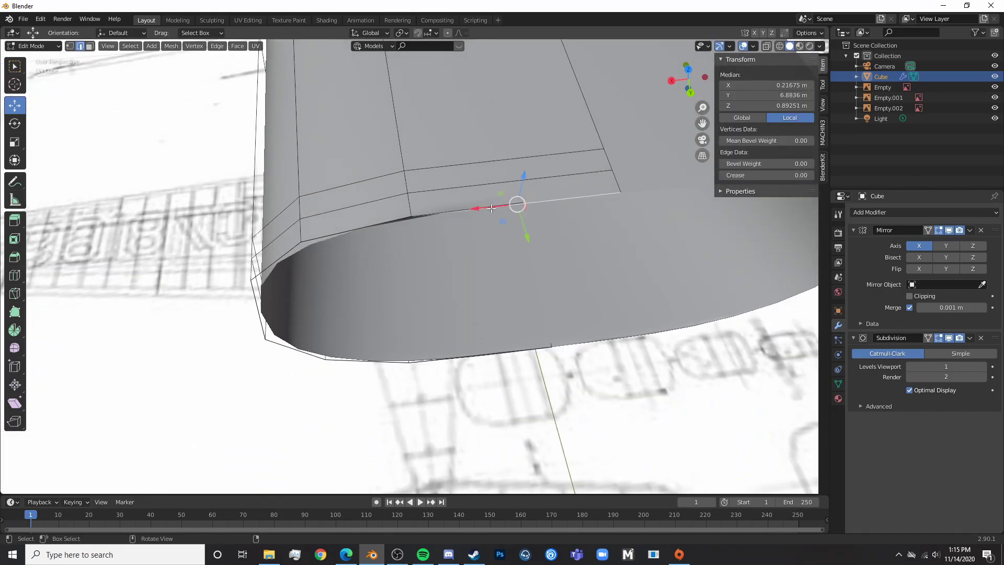
{"action": "key", "text": "x"}
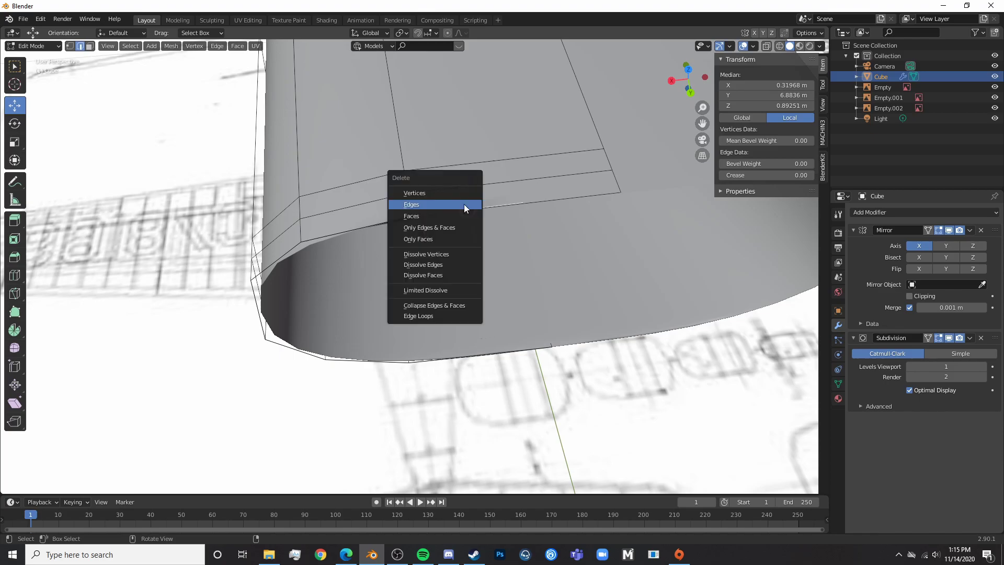
{"action": "left_click", "coordinate": [463, 204]}
- Try to fill a face between the upper and lower center rim edges of the tail opening, and undo it
{"action": "left_click", "coordinate": [375, 216]}
{"action": "left_click", "coordinate": [464, 208]}
{"action": "middle_click_drag", "start_coordinate": [463, 208], "coordinate": [466, 177], "text": "shift"}
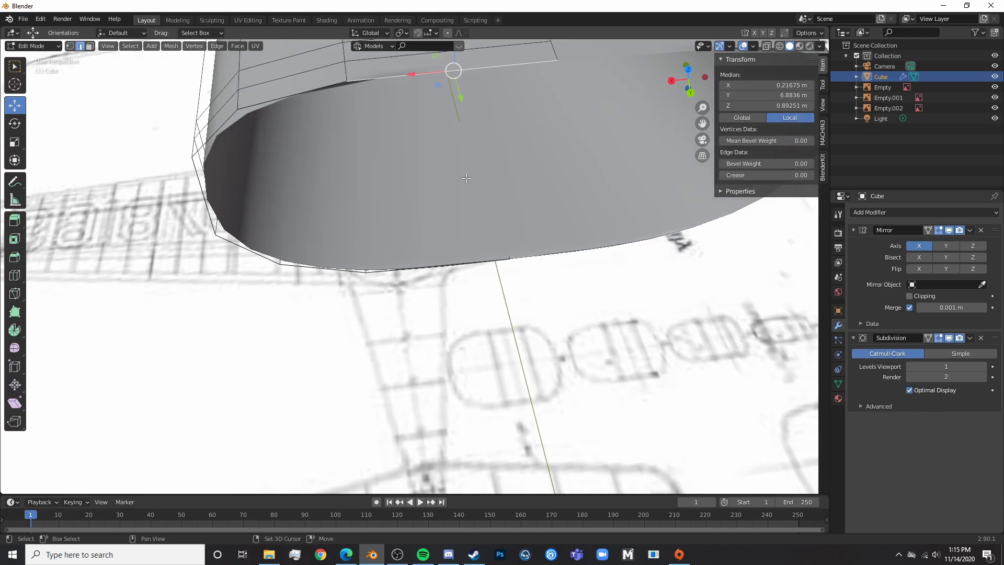
{"action": "left_click", "coordinate": [473, 278], "text": "shift"}
{"action": "key", "text": "f"}
{"action": "left_click", "coordinate": [399, 284]}
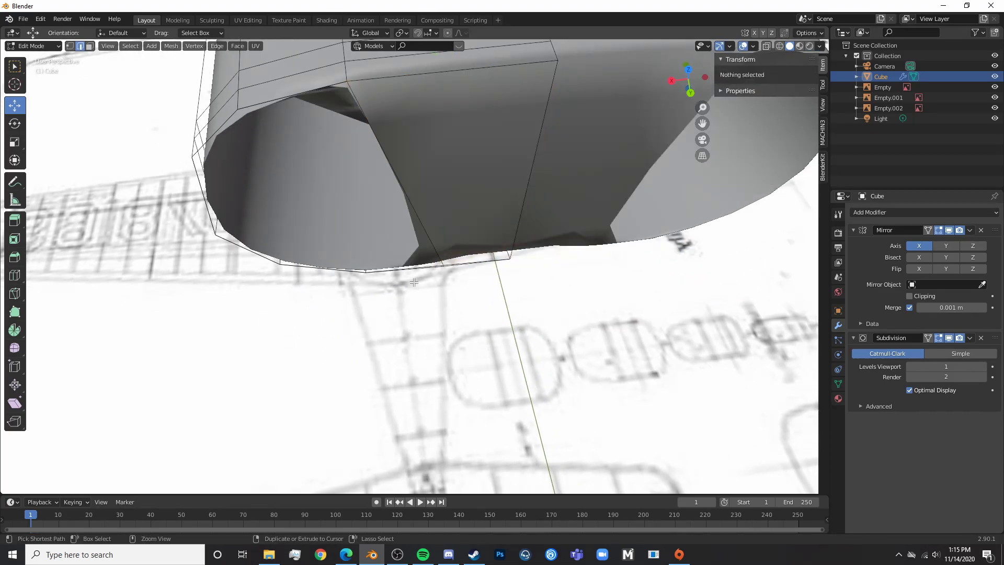
{"action": "key", "text": "ctrl+z"}
{"action": "key", "text": "ctrl+z"}
- Delete the stray leftover edges along the lower rim of the tail opening in wireframe shading
{"action": "left_click", "coordinate": [472, 279]}
{"action": "scroll", "coordinate": [477, 281], "scroll_direction": "up", "scroll_amount": 3}
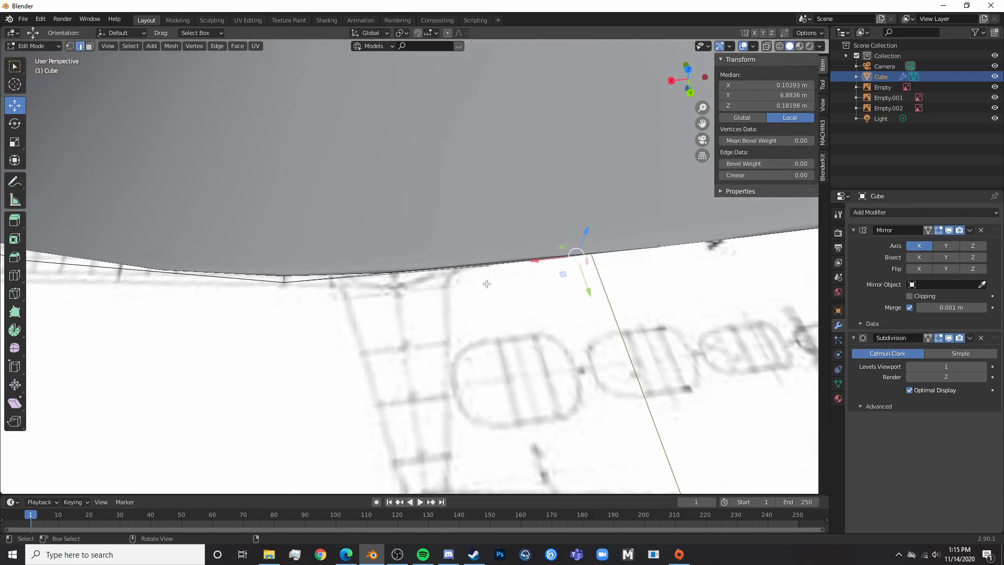
{"action": "key", "text": "shift+z"}
{"action": "key", "text": "x"}
{"action": "left_click", "coordinate": [501, 292]}
{"action": "left_click", "coordinate": [460, 274]}
{"action": "key", "text": "x"}
{"action": "left_click", "coordinate": [459, 275]}
{"action": "middle_click_drag", "start_coordinate": [442, 313], "coordinate": [457, 338]}
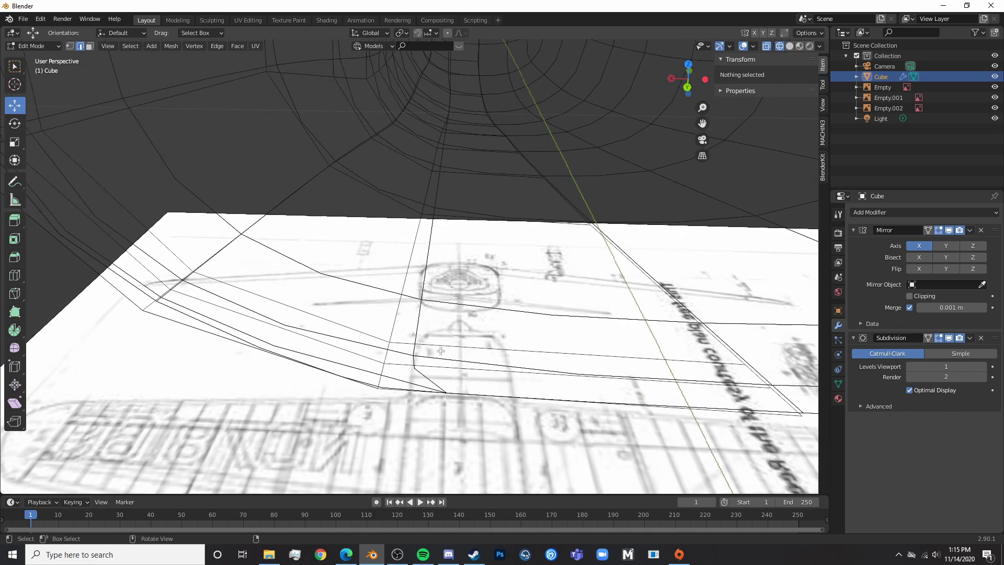
{"action": "left_click", "coordinate": [360, 396]}
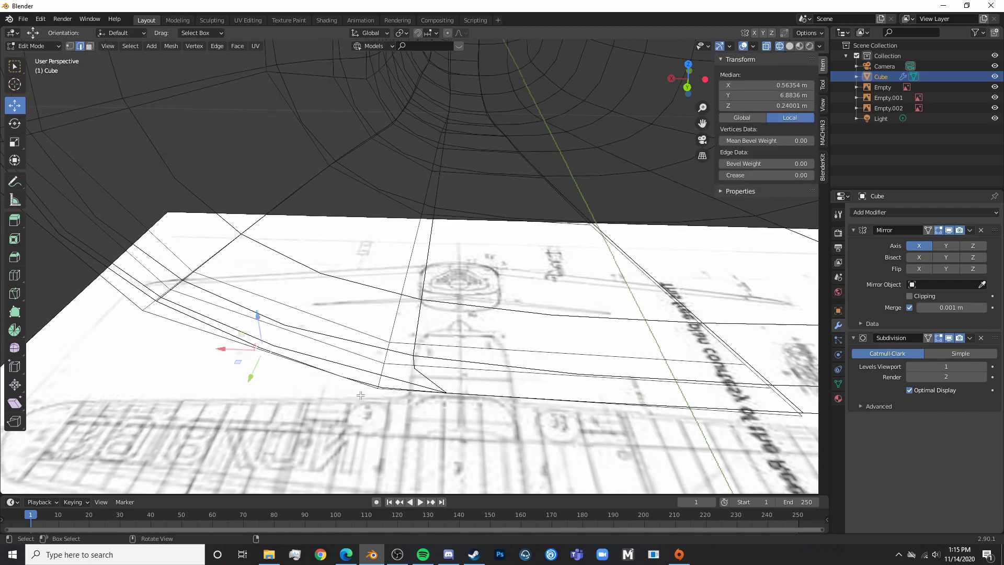
{"action": "left_click", "coordinate": [403, 391]}
{"action": "key", "text": "x"}
{"action": "left_click", "coordinate": [403, 391]}
- Try to fill a face from the lower rim edge to another rim edge in solid shading, and undo it
{"action": "left_click", "coordinate": [404, 392]}
{"action": "key", "text": "shift+z"}
{"action": "mouse_move", "coordinate": [403, 392]}
{"action": "middle_mouse_down"}
{"action": "mouse_move", "coordinate": [520, 345]}
{"action": "mouse_move", "coordinate": [450, 272]}
{"action": "mouse_move", "coordinate": [675, 242]}
{"action": "mouse_move", "coordinate": [619, 274]}
{"action": "middle_mouse_up"}
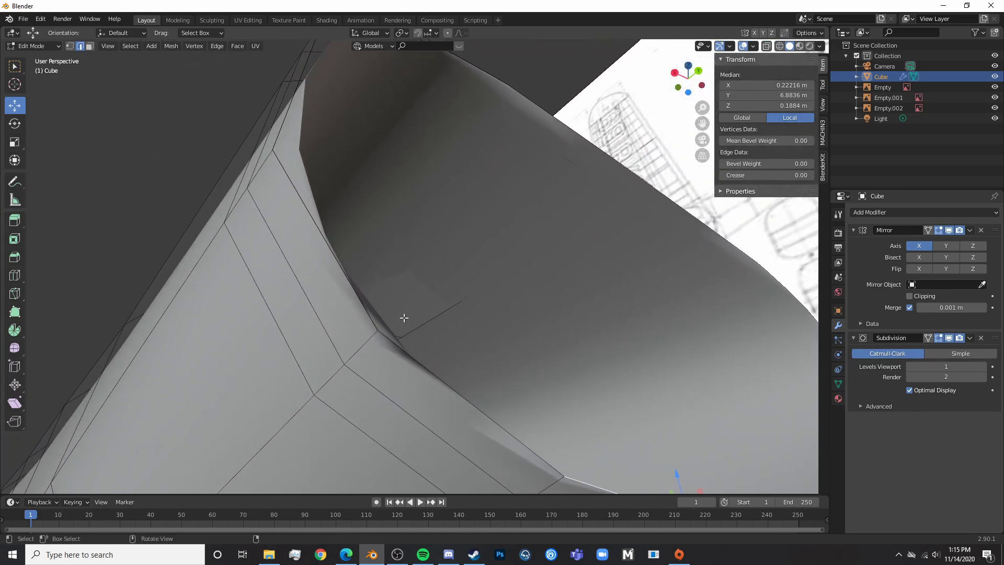
{"action": "middle_click_drag", "start_coordinate": [371, 244], "coordinate": [383, 104]}
{"action": "left_click", "coordinate": [352, 75], "text": "shift"}
{"action": "key", "text": "f"}
{"action": "left_click", "coordinate": [496, 131]}
{"action": "middle_click_drag", "start_coordinate": [497, 151], "coordinate": [523, 262], "text": "shift"}
{"action": "key", "text": "ctrl+z"}
{"action": "key", "text": "ctrl+z"}
- Turn off both modifiers' viewport display and pull the lower side rim edge outward to about X 0.877 m, Y 6.952 m
{"action": "left_click", "coordinate": [949, 338]}
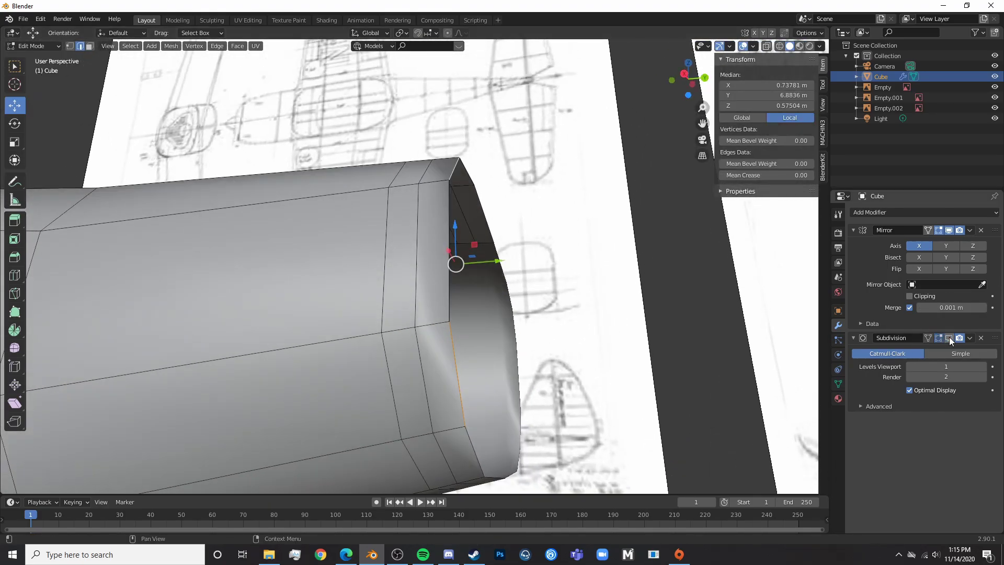
{"action": "left_click", "coordinate": [949, 231]}
{"action": "middle_click_drag", "start_coordinate": [502, 240], "coordinate": [349, 324]}
{"action": "key", "text": "alt+a"}
{"action": "left_click", "coordinate": [339, 292]}
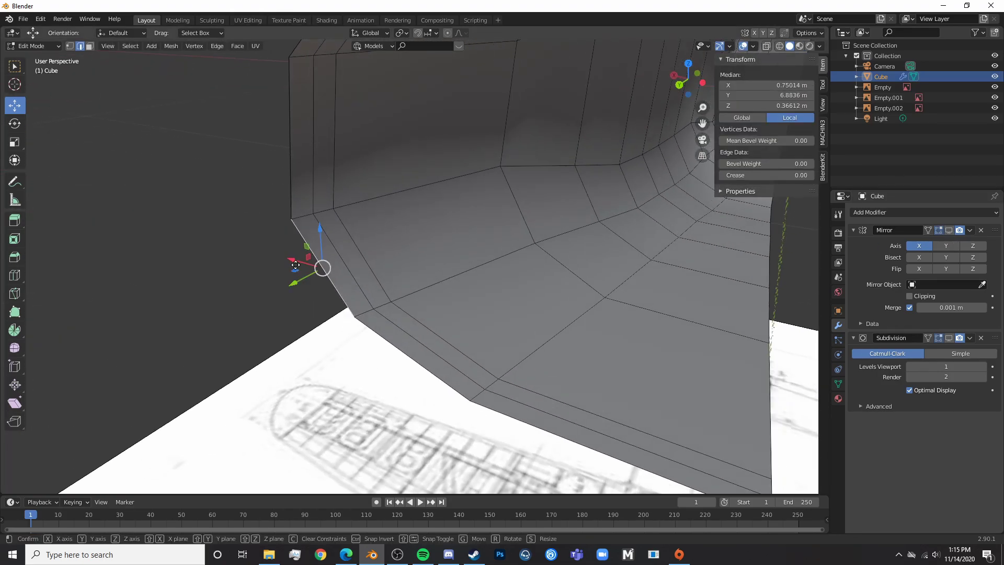
{"action": "left_click", "coordinate": [219, 263]}
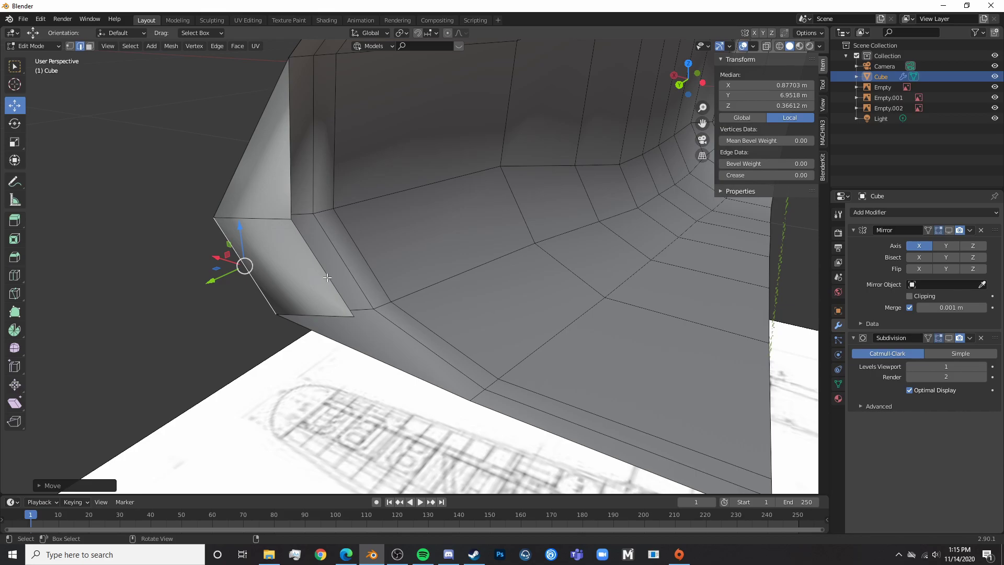
- Delete the duplicate edges exposed behind the pulled-out rim edge and at its neighboring corners
{"action": "left_click", "coordinate": [326, 278]}
{"action": "key", "text": "x"}
{"action": "left_click", "coordinate": [325, 276]}
{"action": "left_click", "coordinate": [292, 208]}
{"action": "key", "text": "x"}
{"action": "left_click", "coordinate": [292, 209]}
{"action": "middle_click_drag", "start_coordinate": [293, 258], "coordinate": [322, 214]}
{"action": "left_click", "coordinate": [303, 206]}
{"action": "key", "text": "x"}
{"action": "left_click", "coordinate": [303, 206]}
{"action": "middle_click_drag", "start_coordinate": [389, 300], "coordinate": [374, 318]}
{"action": "left_click", "coordinate": [371, 322]}
{"action": "key", "text": "x"}
{"action": "left_click", "coordinate": [370, 322]}
- Try to move the two outer side rim edges inward along X, and undo the move
{"action": "left_click", "coordinate": [301, 309]}
{"action": "left_click", "coordinate": [250, 201], "text": "shift"}
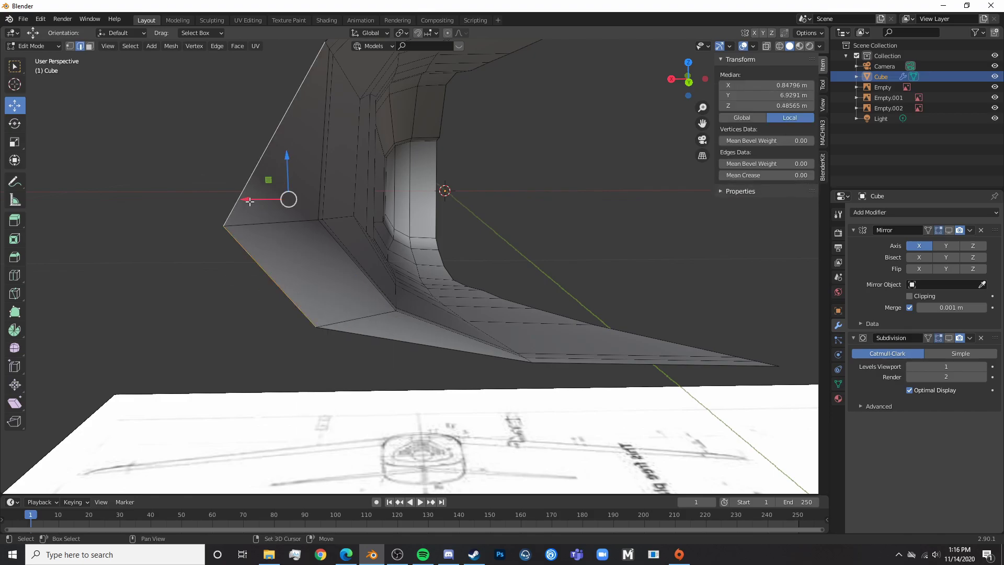
{"action": "left_click_drag", "start_coordinate": [247, 200], "coordinate": [317, 192]}
{"action": "key", "text": "ctrl+z"}
- Delete the outermost ring of tail vertices from the right wireframe view using vertex select mode
{"action": "mouse_move", "coordinate": [378, 266]}
{"action": "middle_mouse_down"}
{"action": "mouse_move", "coordinate": [328, 290]}
{"action": "mouse_move", "coordinate": [410, 221]}
{"action": "mouse_move", "coordinate": [481, 269]}
{"action": "mouse_move", "coordinate": [519, 252]}
{"action": "middle_mouse_up"}
{"action": "key", "text": "alt+a"}
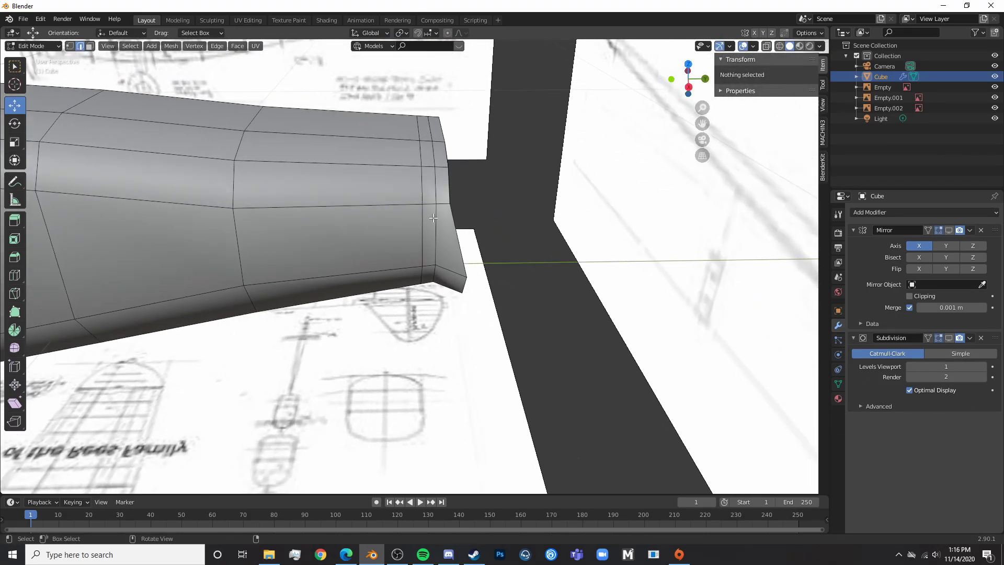
{"action": "key", "text": "KP_3"}
{"action": "key", "text": "shift+z"}
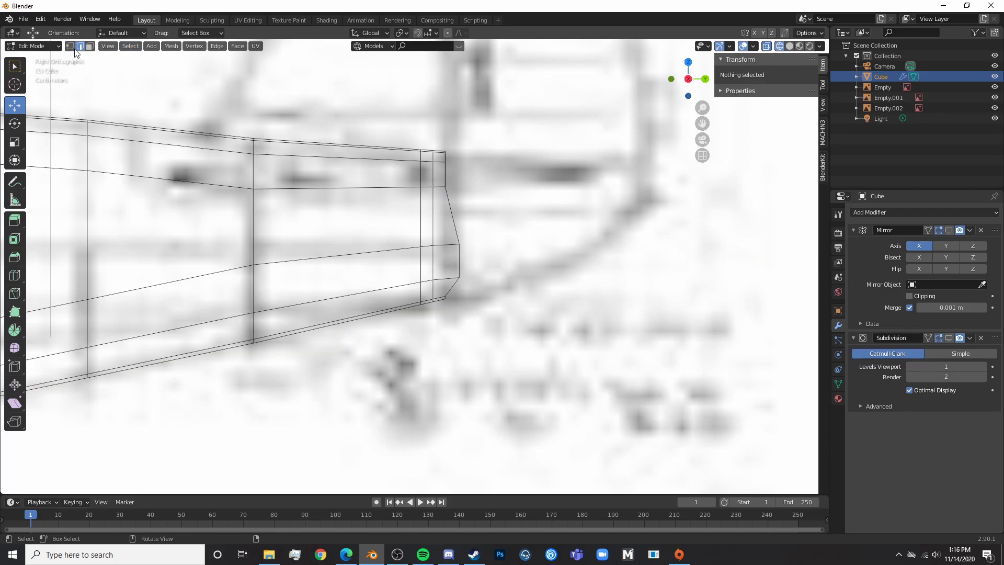
{"action": "left_click_drag", "start_coordinate": [473, 157], "coordinate": [470, 201]}
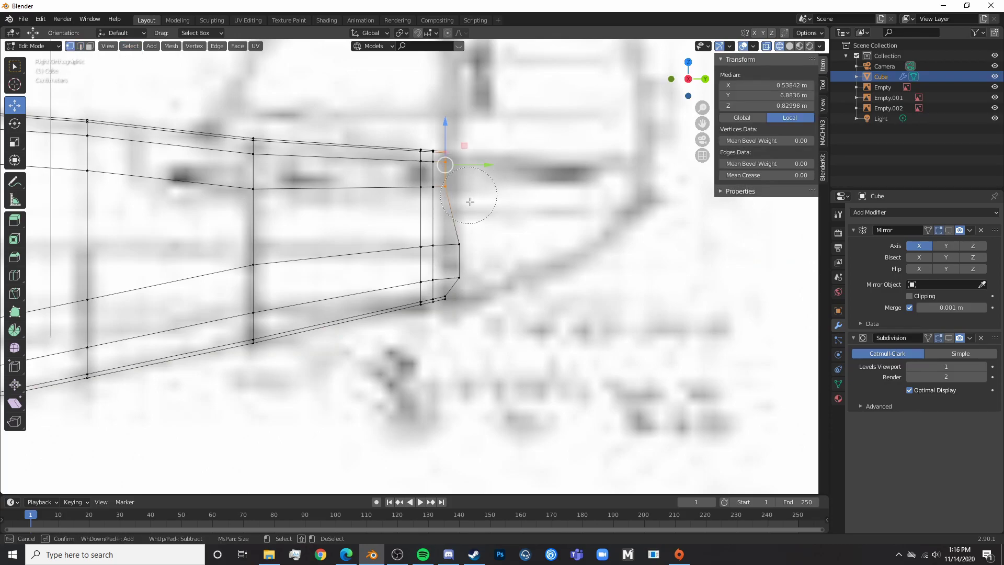
{"action": "key", "text": "Escape"}
{"action": "key", "text": "x"}
{"action": "left_click", "coordinate": [473, 324]}
- Fill a face between the upper and lower center edges of the trimmed tail opening in solid shading
{"action": "key", "text": "Tab"}
{"action": "scroll", "coordinate": [544, 314], "scroll_direction": "up", "scroll_amount": 4}
{"action": "key", "text": "shift+z"}
{"action": "middle_click_drag", "start_coordinate": [546, 312], "coordinate": [488, 338]}
{"action": "key", "text": "Tab"}
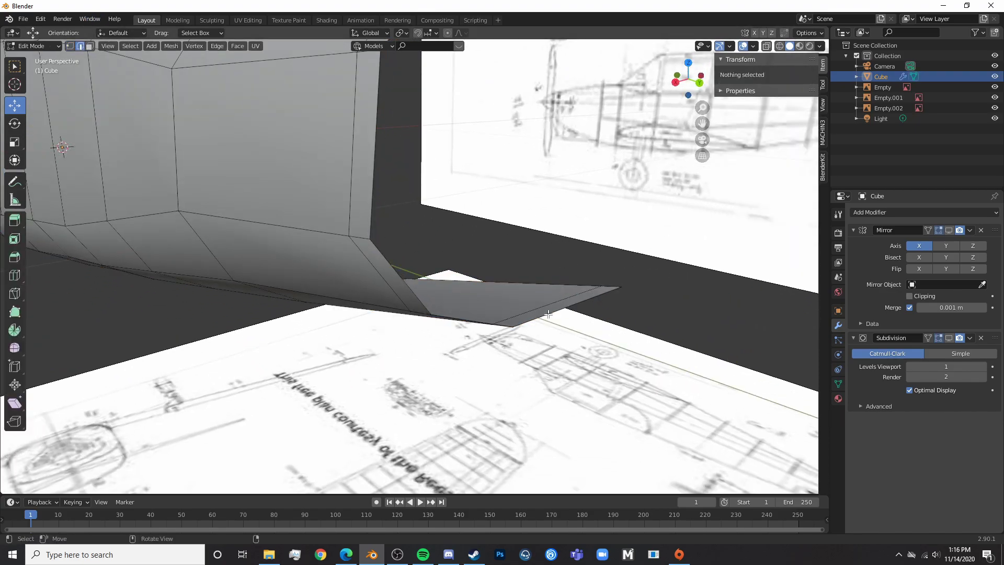
{"action": "left_click", "coordinate": [548, 314]}
{"action": "middle_click_drag", "start_coordinate": [548, 314], "coordinate": [539, 259]}
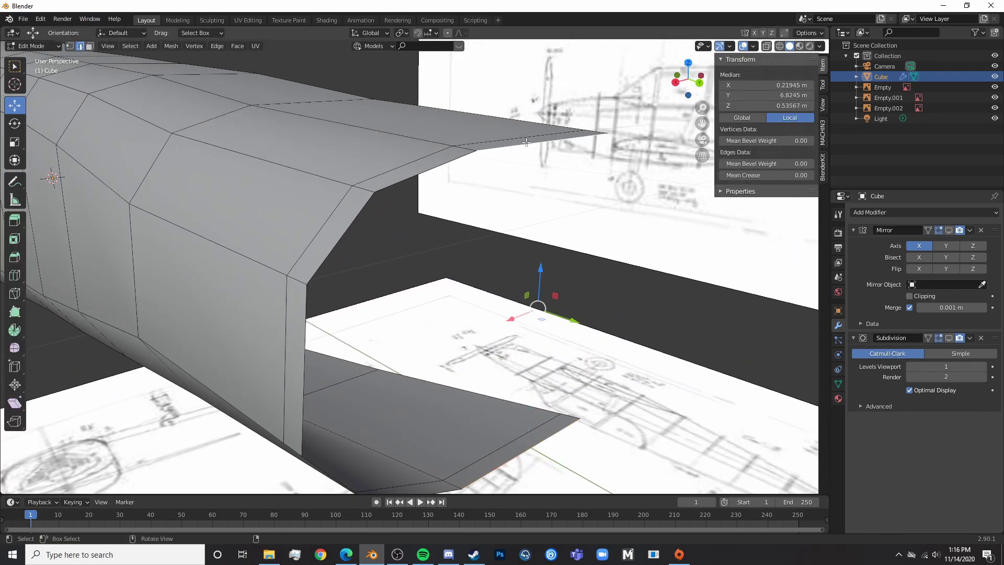
{"action": "key", "text": "f"}
- Fill the two remaining gaps in the tail cap with faces between the upper and lower rim edges and at the outer side
{"action": "left_click", "coordinate": [435, 170]}
{"action": "scroll", "coordinate": [481, 339], "scroll_direction": "down", "scroll_amount": 1}
{"action": "middle_click_drag", "start_coordinate": [481, 341], "coordinate": [502, 265], "text": "shift"}
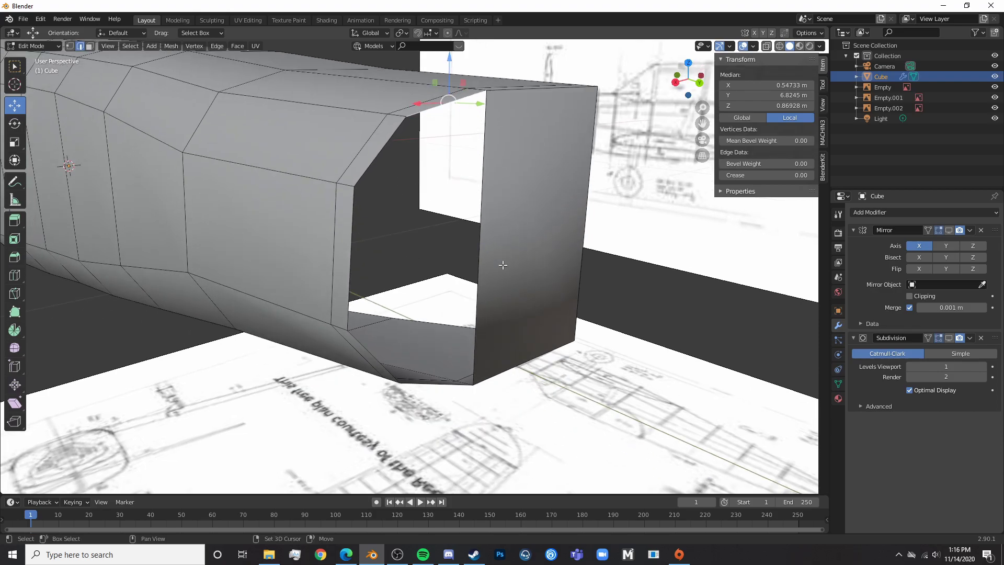
{"action": "left_click", "coordinate": [448, 384], "text": "shift"}
{"action": "key", "text": "f"}
{"action": "key", "text": "alt+a"}
{"action": "left_click", "coordinate": [385, 372]}
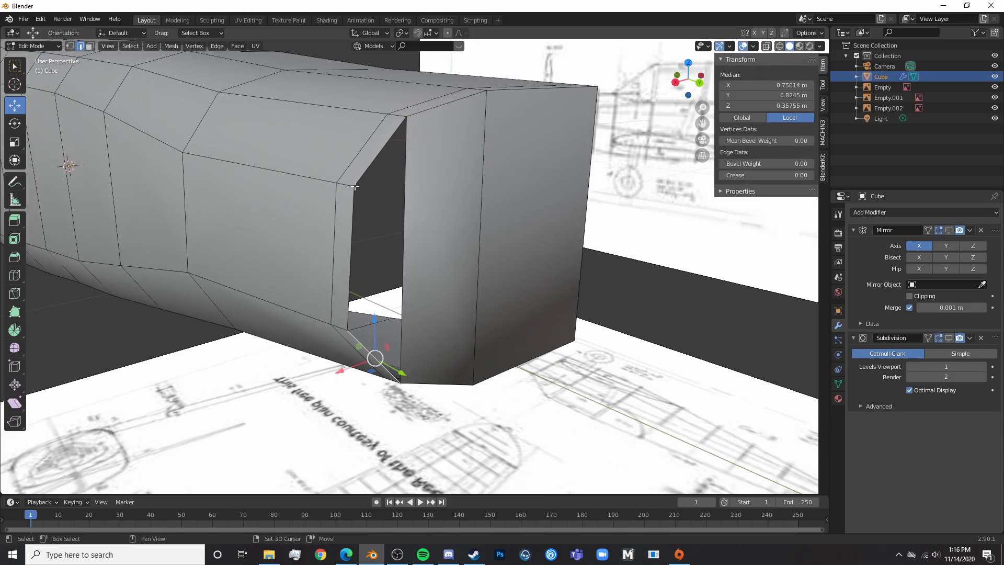
{"action": "key", "text": "f"}
{"action": "key", "text": "alt+a"}
- Try to inset the three new tail cap faces slightly, and undo the inset
{"action": "left_click", "coordinate": [90, 46]}
{"action": "left_click", "coordinate": [404, 257]}
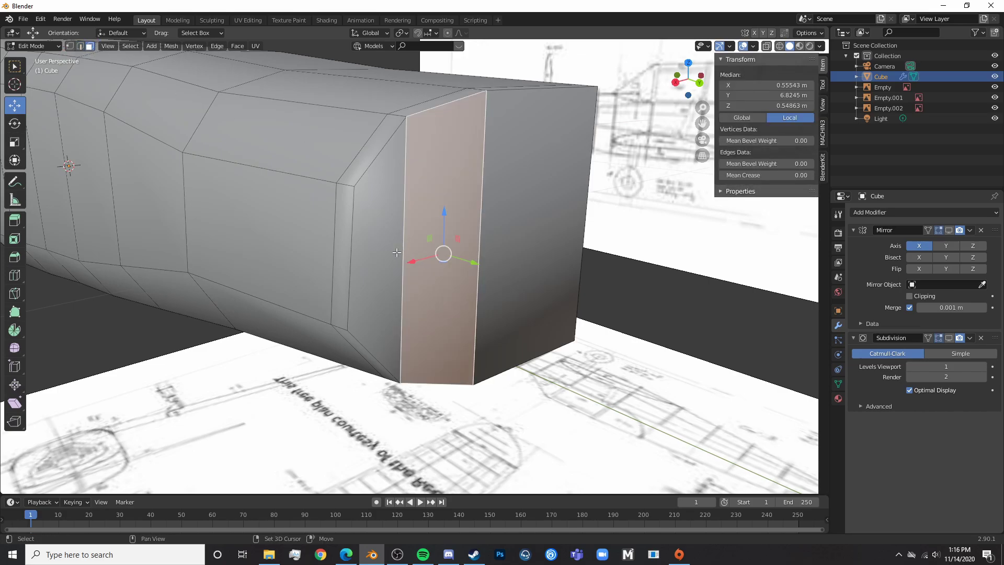
{"action": "left_click", "coordinate": [525, 235], "text": "shift"}
{"action": "key", "text": "i"}
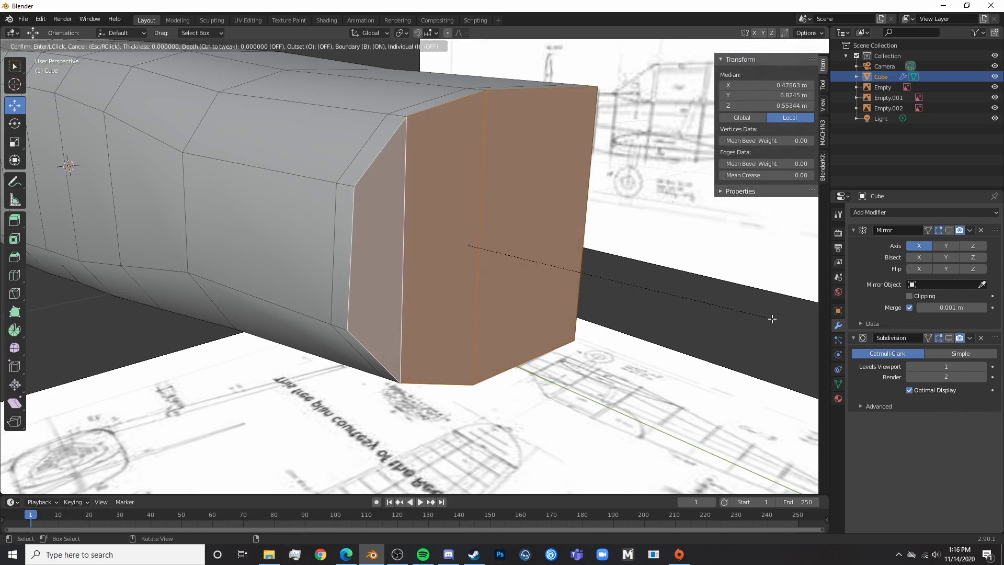
{"action": "left_click", "coordinate": [766, 321]}
{"action": "middle_click_drag", "start_coordinate": [767, 320], "coordinate": [617, 329]}
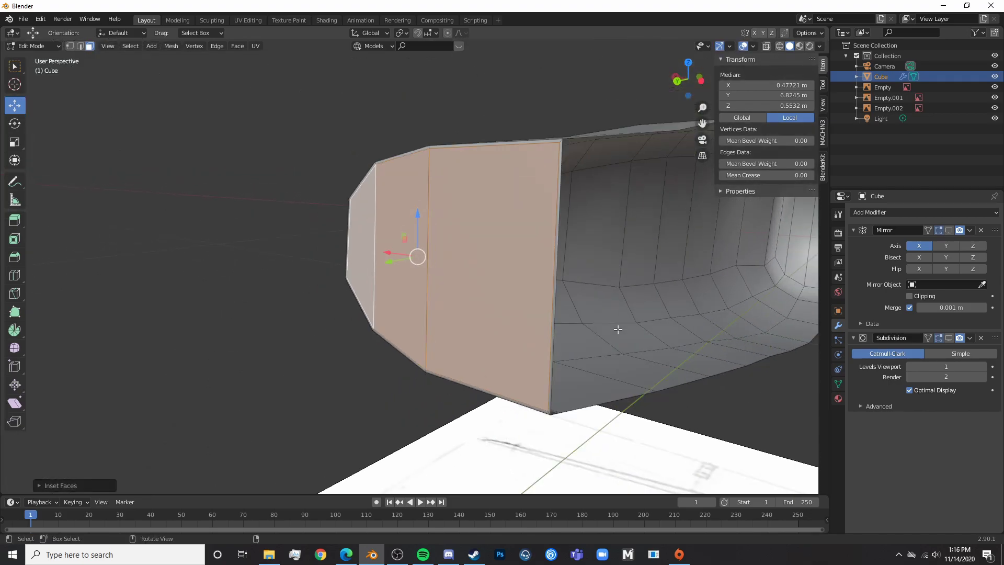
{"action": "middle_click_drag", "start_coordinate": [561, 381], "coordinate": [616, 384]}
{"action": "key", "text": "ctrl+z"}
- Deselect the cap, turn the Subdivision modifier's viewport display back on, toggle the Mirror modifier's, and check the rebuilt tail cap
{"action": "middle_click_drag", "start_coordinate": [426, 367], "coordinate": [483, 390]}
{"action": "left_click", "coordinate": [482, 389]}
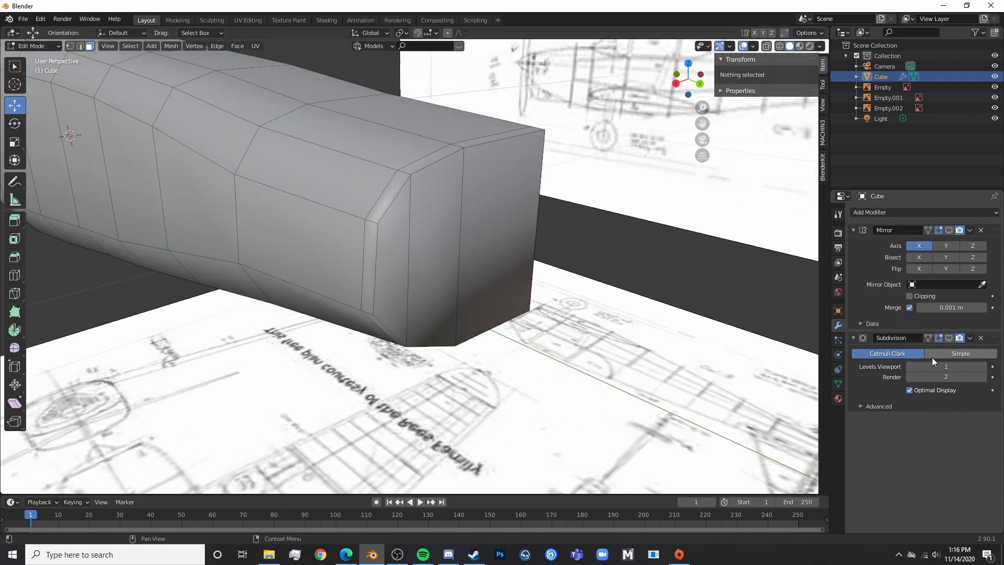
{"action": "left_click", "coordinate": [949, 337]}
{"action": "left_click", "coordinate": [949, 230]}
{"action": "middle_click_drag", "start_coordinate": [460, 334], "coordinate": [597, 360]}
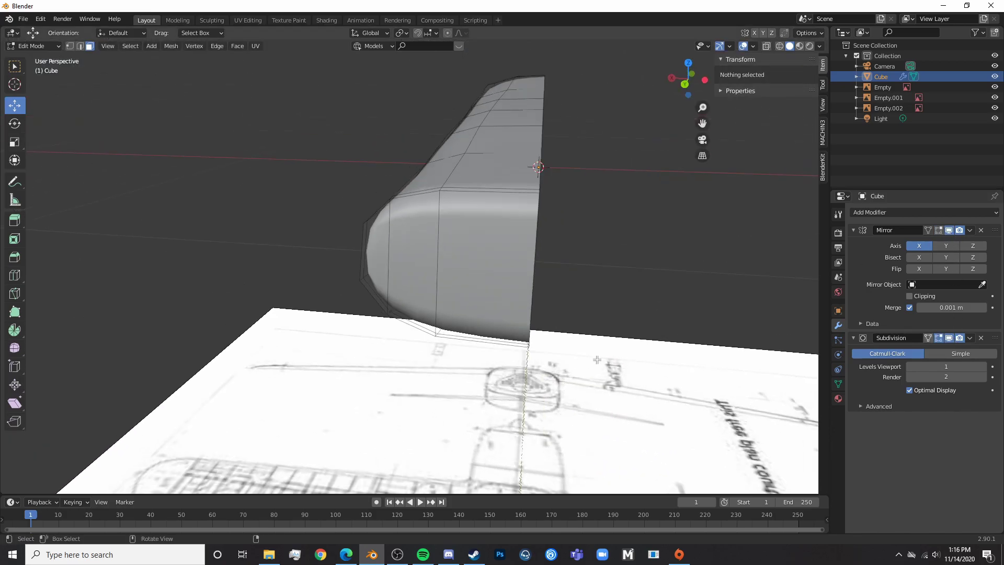
- Toggle the Mirror and Subdivision modifiers' viewport display in Object Mode to compare the rebuilt tail cap with and without them
{"action": "middle_click_drag", "start_coordinate": [658, 299], "coordinate": [472, 309]}
{"action": "key", "text": "Tab"}
{"action": "left_click", "coordinate": [948, 230]}
{"action": "left_click", "coordinate": [948, 231]}
{"action": "left_click", "coordinate": [949, 338]}
{"action": "left_click", "coordinate": [949, 338]}
{"action": "key", "text": "Tab"}
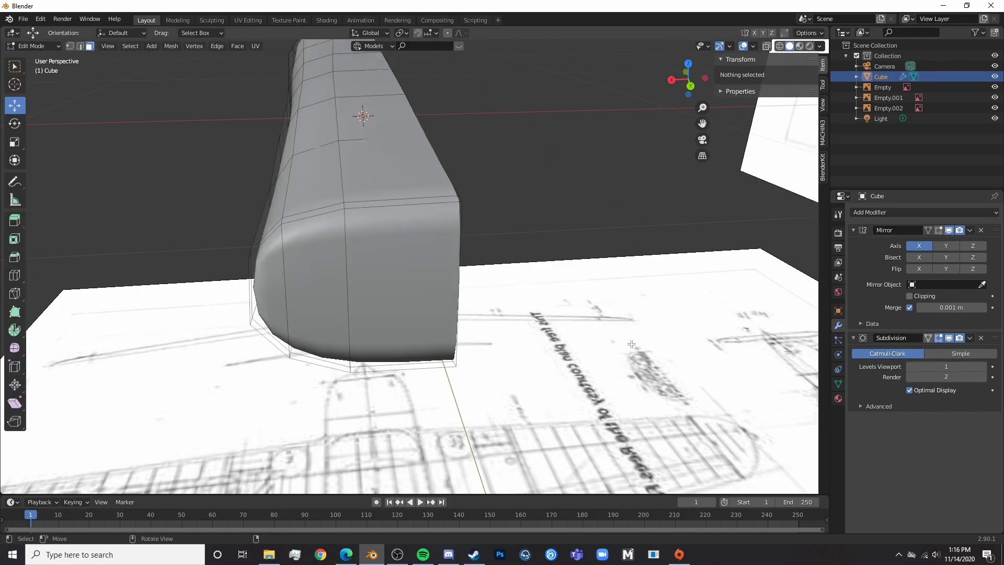
- Toggle the Mirror modifier's Edit Mode display and examine the half fuselage from the tail, side and nose
{"action": "middle_click_drag", "start_coordinate": [663, 337], "coordinate": [624, 320]}
{"action": "left_click", "coordinate": [938, 231]}
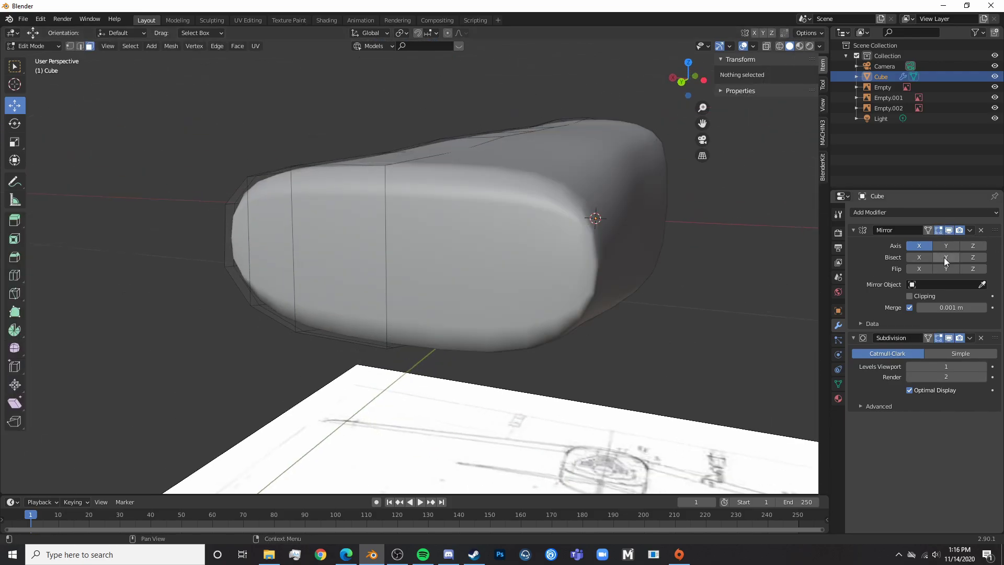
{"action": "middle_click_drag", "start_coordinate": [594, 364], "coordinate": [704, 314]}
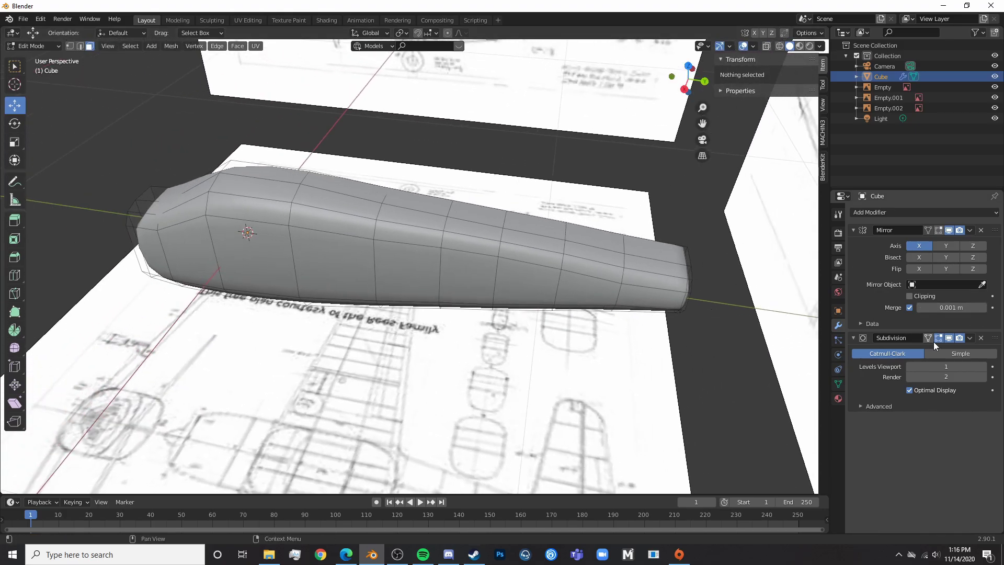
{"action": "middle_click_drag", "start_coordinate": [452, 297], "coordinate": [539, 339]}
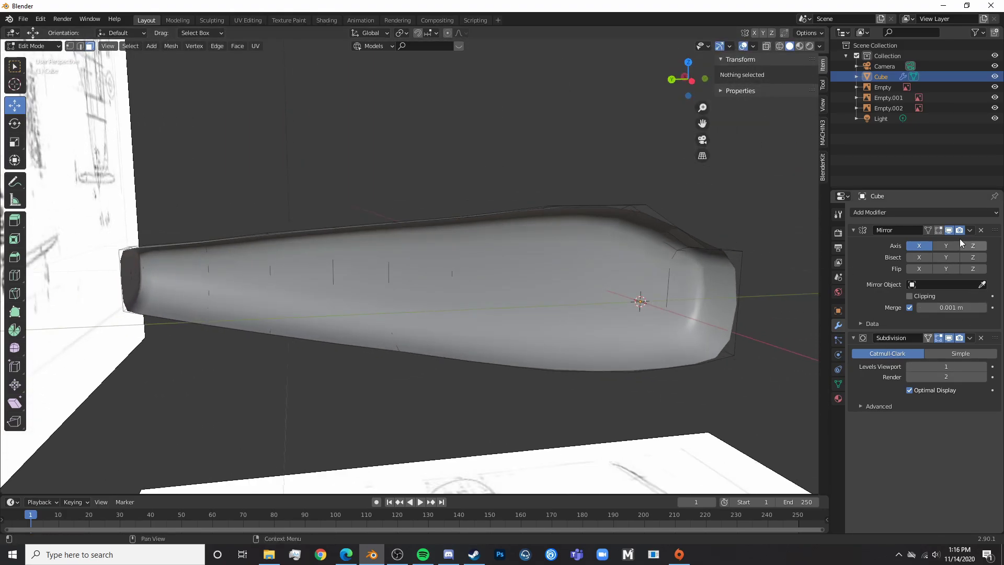
{"action": "left_click", "coordinate": [939, 232]}
{"action": "left_click", "coordinate": [939, 233]}
{"action": "left_click", "coordinate": [939, 232]}
{"action": "middle_click_drag", "start_coordinate": [763, 365], "coordinate": [611, 268]}
{"action": "middle_click_drag", "start_coordinate": [527, 342], "coordinate": [488, 257]}
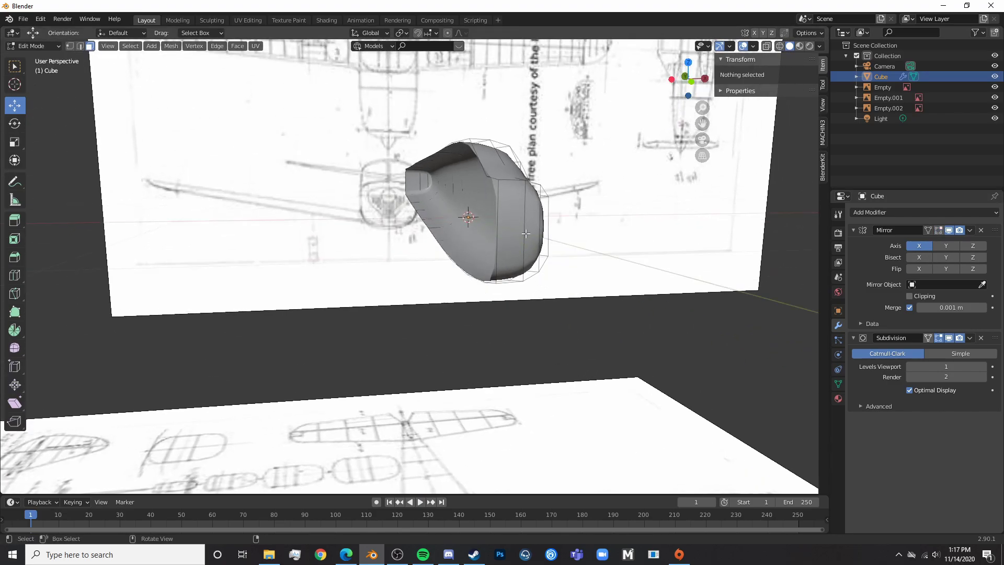
{"action": "middle_click_drag", "start_coordinate": [564, 319], "coordinate": [549, 352]}
{"action": "key", "text": "Tab"}
{"action": "middle_click_drag", "start_coordinate": [430, 321], "coordinate": [502, 194]}
{"action": "key", "text": "Tab"}
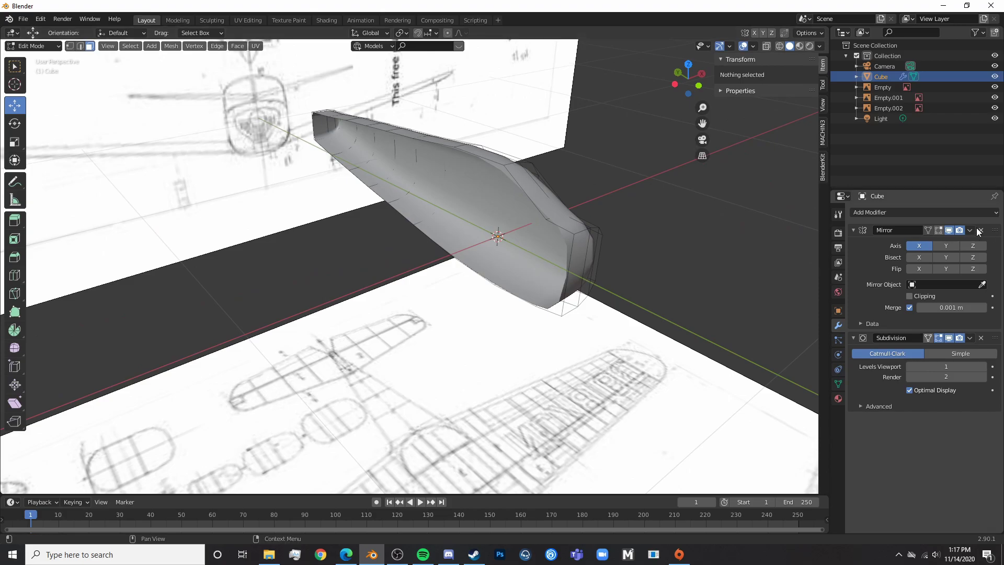
- Turn on the Mirror modifier's Edit Mode display and check the complete fuselage in Object Mode
{"action": "left_click", "coordinate": [939, 231]}
{"action": "key", "text": "Tab"}
{"action": "middle_click_drag", "start_coordinate": [481, 285], "coordinate": [565, 259]}
{"action": "middle_click_drag", "start_coordinate": [375, 274], "coordinate": [410, 267]}
{"action": "key", "text": "alt+a"}
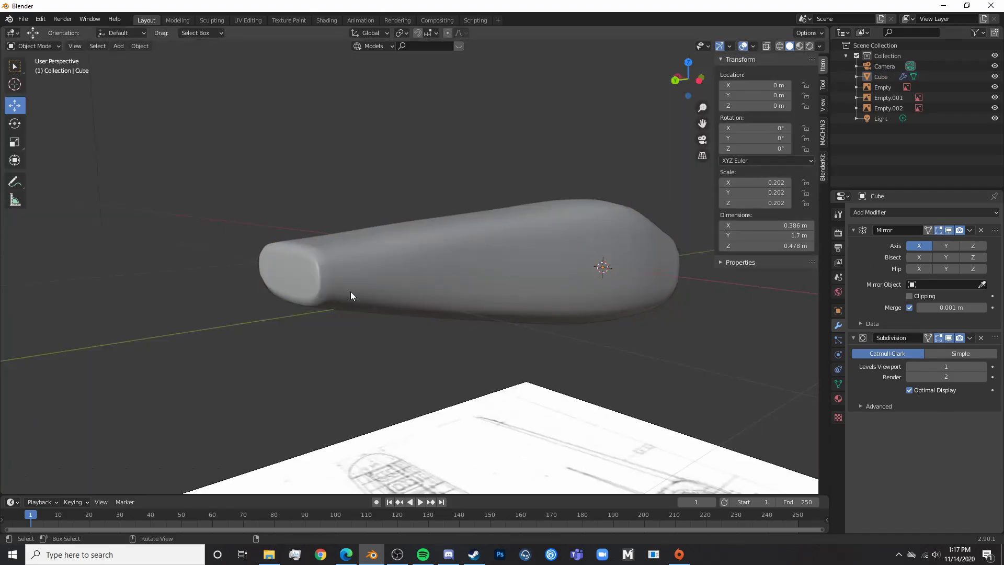
{"action": "middle_click_drag", "start_coordinate": [341, 284], "coordinate": [493, 360]}
{"action": "scroll", "coordinate": [493, 360], "scroll_direction": "up", "scroll_amount": 2}
- In wireframe top view, move the vertex ring just behind the wing's trailing edge inward along X to a median of about 0.39 m
{"action": "key", "text": "Tab"}
{"action": "middle_click_drag", "start_coordinate": [609, 329], "coordinate": [534, 281], "text": "shift"}
{"action": "key", "text": "KP_7"}
{"action": "key", "text": "shift+z"}
{"action": "middle_click_drag", "start_coordinate": [480, 319], "coordinate": [514, 253], "text": "shift"}
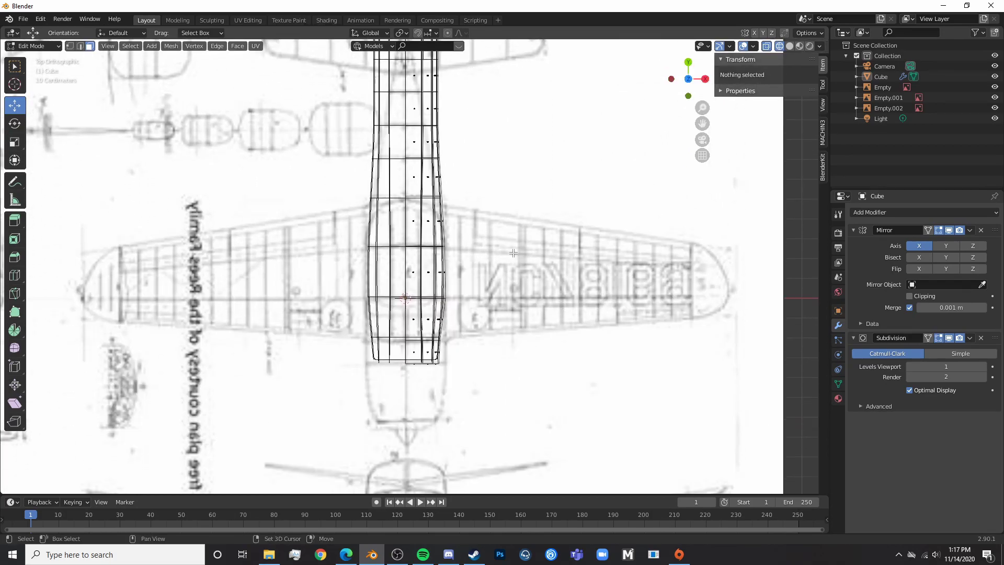
{"action": "scroll", "coordinate": [421, 108], "scroll_direction": "up", "scroll_amount": 1, "text": "shift"}
{"action": "left_click", "coordinate": [79, 47]}
{"action": "scroll", "coordinate": [453, 257], "scroll_direction": "up", "scroll_amount": 4}
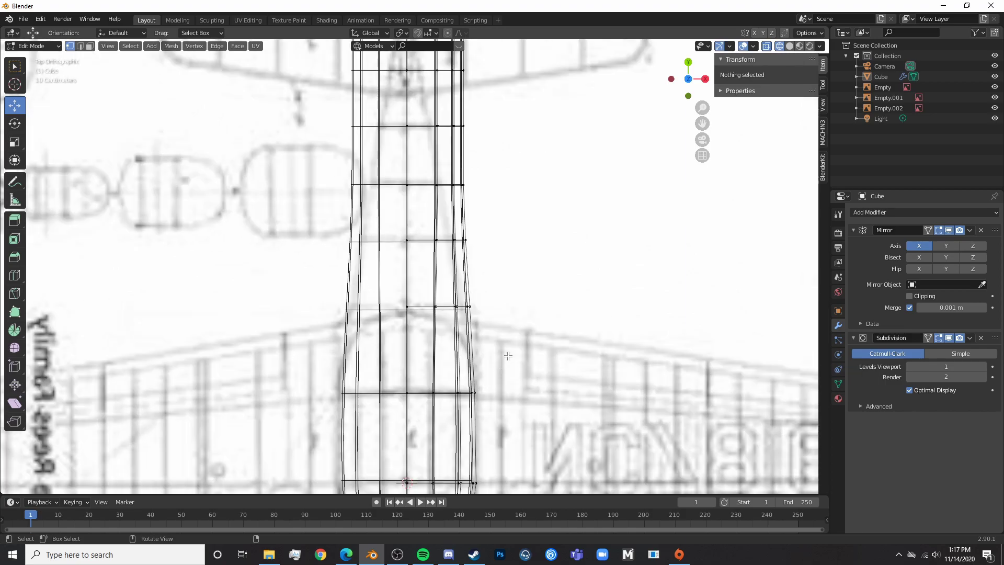
{"action": "left_click", "coordinate": [452, 247]}
{"action": "right_click", "coordinate": [469, 263]}
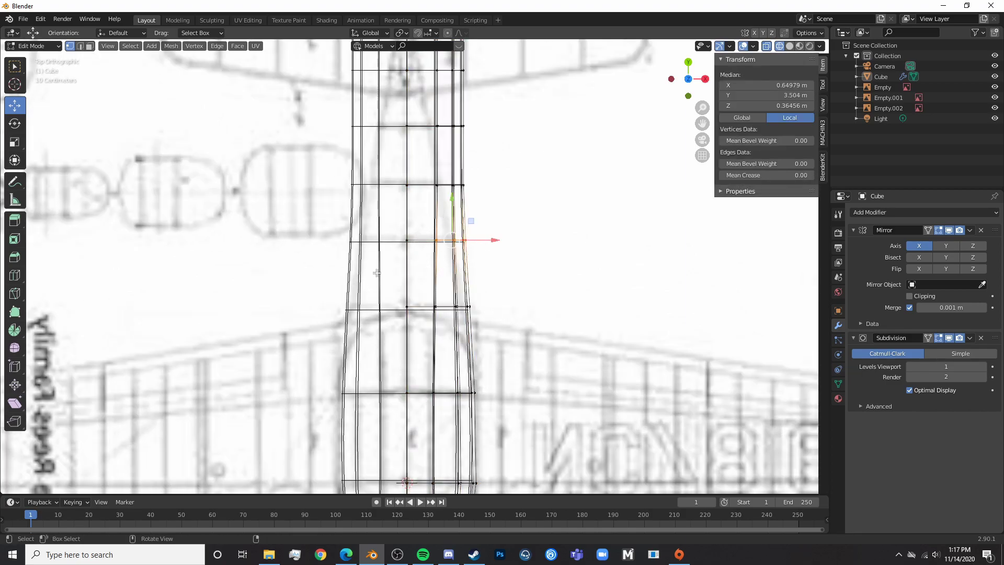
{"action": "key", "text": "g"}
{"action": "key", "text": "x"}
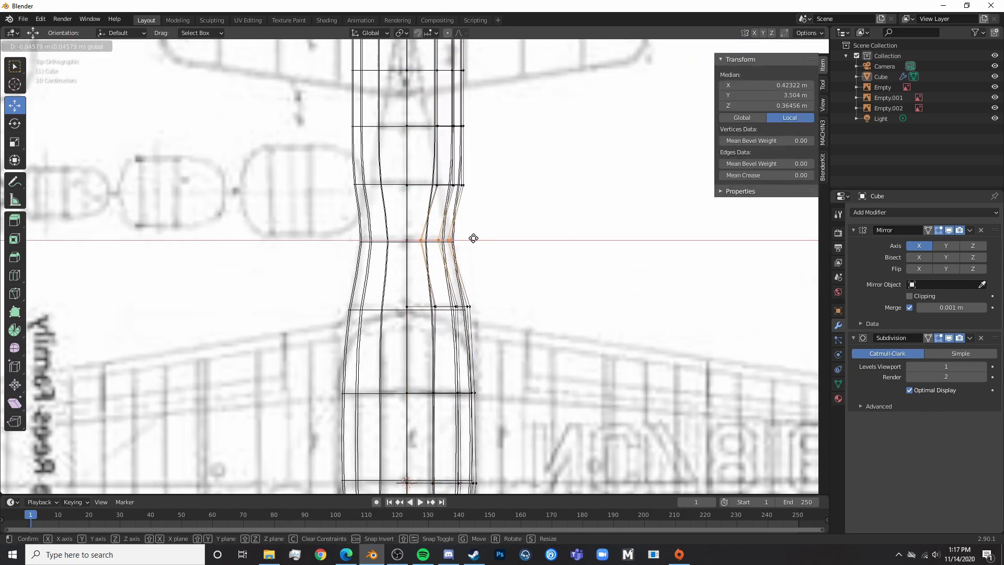
{"action": "left_click_drag", "start_coordinate": [473, 238], "coordinate": [470, 239]}
- Move the vertex ring at the wing's trailing edge slightly inward along X to follow the blueprint outline
{"action": "key", "text": "alt+a"}
{"action": "key", "text": "c"}
{"action": "left_click", "coordinate": [460, 310]}
{"action": "right_click", "coordinate": [479, 309]}
{"action": "left_click_drag", "start_coordinate": [495, 308], "coordinate": [489, 308]}
- Move the second vertex ring behind the wing's trailing edge inward and narrow it along X to fit the blueprint
{"action": "middle_click_drag", "start_coordinate": [493, 209], "coordinate": [485, 323], "text": "shift"}
{"action": "key", "text": "alt+a"}
{"action": "key", "text": "c"}
{"action": "left_click", "coordinate": [450, 297]}
{"action": "right_click", "coordinate": [469, 299]}
{"action": "left_click_drag", "start_coordinate": [487, 301], "coordinate": [468, 303]}
{"action": "key", "text": "s"}
{"action": "key", "text": "x"}
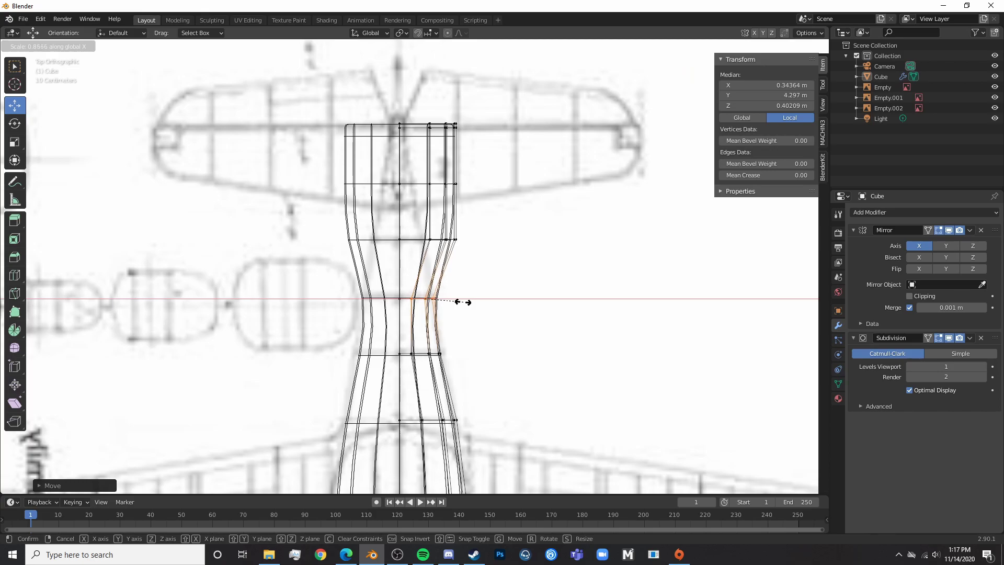
{"action": "left_click", "coordinate": [463, 302]}
{"action": "scroll", "coordinate": [491, 321], "scroll_direction": "up", "scroll_amount": 4}
{"action": "mouse_move", "coordinate": [530, 211]}
{"action": "left_mouse_down"}
{"action": "mouse_move", "coordinate": [517, 211]}
{"action": "mouse_move", "coordinate": [537, 211]}
{"action": "left_mouse_up"}
{"action": "left_click", "coordinate": [570, 242]}
- Select the following vertex ring toward the tail and scale it narrower along X to match the blueprint
{"action": "middle_click_drag", "start_coordinate": [575, 232], "coordinate": [546, 411], "text": "shift"}
{"action": "key", "text": "c"}
{"action": "right_click", "coordinate": [572, 281]}
{"action": "left_click_drag", "start_coordinate": [450, 254], "coordinate": [493, 267]}
{"action": "key", "text": "s"}
{"action": "key", "text": "x"}
{"action": "left_click", "coordinate": [500, 270]}
- Narrow the vertex rings near the tailplane by scaling along X and moving them inward to the blueprint's taper
{"action": "middle_click_drag", "start_coordinate": [510, 249], "coordinate": [520, 331], "text": "shift"}
{"action": "left_click", "coordinate": [525, 325]}
{"action": "key", "text": "c"}
{"action": "left_click_drag", "start_coordinate": [478, 239], "coordinate": [560, 251]}
{"action": "right_click", "coordinate": [560, 251]}
{"action": "key", "text": "c"}
{"action": "left_click_drag", "start_coordinate": [482, 114], "coordinate": [541, 115]}
{"action": "right_click", "coordinate": [545, 117]}
{"action": "key", "text": "s"}
{"action": "key", "text": "x"}
{"action": "left_click", "coordinate": [532, 137]}
{"action": "left_click_drag", "start_coordinate": [549, 157], "coordinate": [474, 158]}
{"action": "left_click", "coordinate": [474, 139]}
- Narrow the tail-end vertices along X to a median of about 0.045 m and check the tapered outline in Object Mode
{"action": "key", "text": "c"}
{"action": "left_click", "coordinate": [456, 118]}
{"action": "right_click", "coordinate": [456, 118]}
{"action": "key", "text": "s"}
{"action": "key", "text": "x"}
{"action": "left_click", "coordinate": [474, 123]}
{"action": "left_click_drag", "start_coordinate": [479, 114], "coordinate": [469, 114]}
{"action": "key", "text": "Tab"}
{"action": "scroll", "coordinate": [544, 208], "scroll_direction": "down", "scroll_amount": 10}
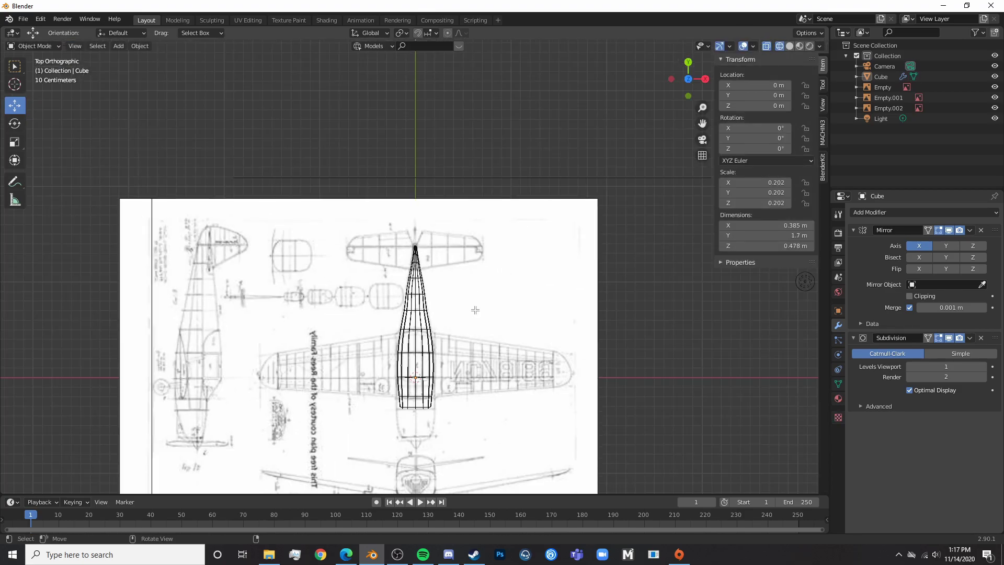
- Move the vertex ring just behind the wing's trailing edge slightly outward along X to even out the taper
{"action": "key", "text": "Tab"}
{"action": "scroll", "coordinate": [460, 203], "scroll_direction": "up", "scroll_amount": 10}
{"action": "key", "text": "shift+z"}
{"action": "key", "text": "shift+z"}
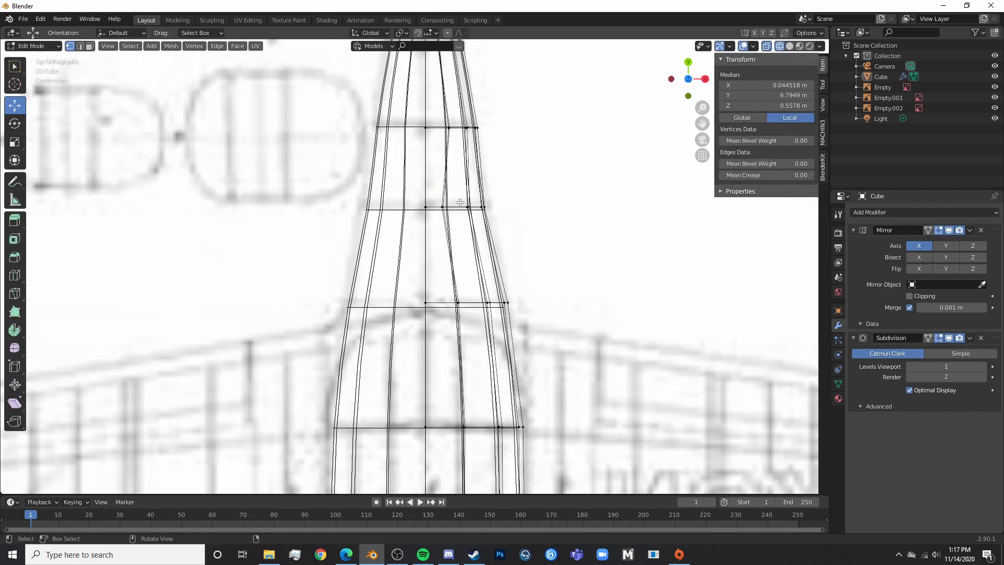
{"action": "key", "text": "alt+a"}
{"action": "key", "text": "c"}
{"action": "left_click", "coordinate": [463, 211]}
{"action": "right_click", "coordinate": [464, 210]}
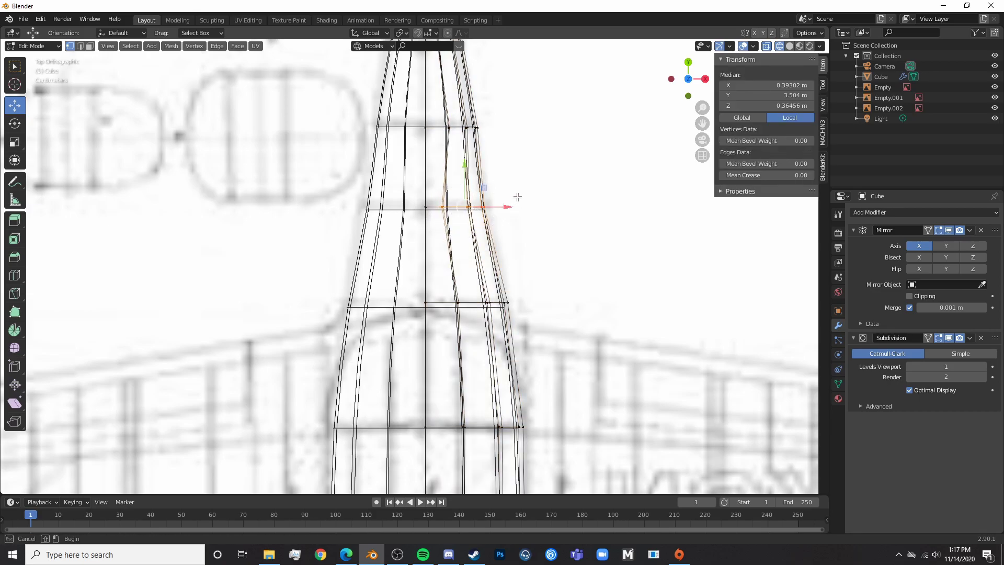
{"action": "left_click_drag", "start_coordinate": [508, 209], "coordinate": [515, 210]}
{"action": "key", "text": "Tab"}
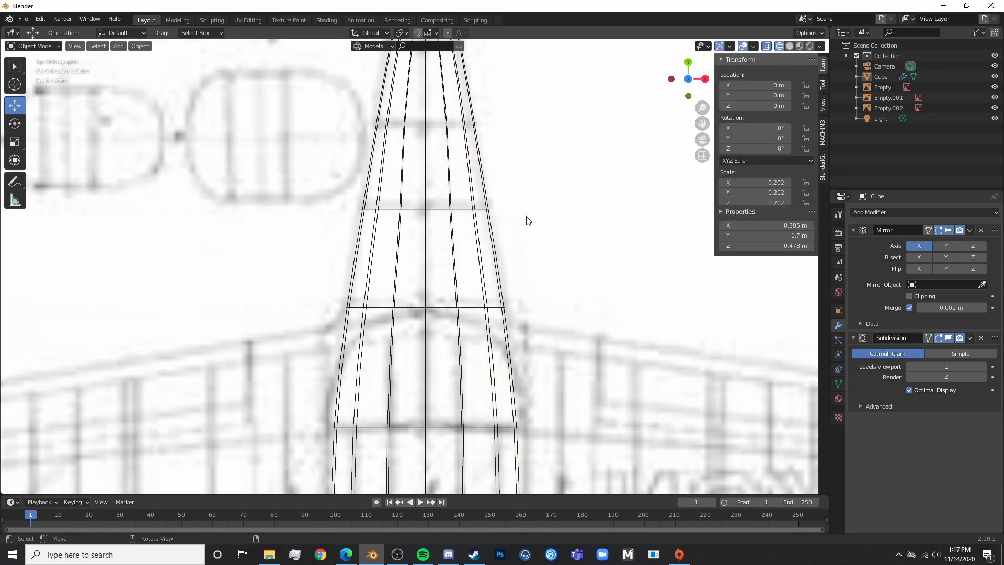
- Return to solid shading and check the tapered fuselage while toggling the Subdivision and Mirror modifiers' viewport display
{"action": "scroll", "coordinate": [529, 222], "scroll_direction": "down", "scroll_amount": 8}
{"action": "key", "text": "shift+z"}
{"action": "mouse_move", "coordinate": [571, 339]}
{"action": "middle_mouse_down"}
{"action": "mouse_move", "coordinate": [572, 349]}
{"action": "mouse_move", "coordinate": [594, 316]}
{"action": "mouse_move", "coordinate": [563, 343]}
{"action": "mouse_move", "coordinate": [608, 316]}
{"action": "mouse_move", "coordinate": [507, 328]}
{"action": "mouse_move", "coordinate": [528, 293]}
{"action": "mouse_move", "coordinate": [680, 293]}
{"action": "mouse_move", "coordinate": [758, 277]}
{"action": "middle_mouse_up"}
{"action": "left_click", "coordinate": [557, 219]}
{"action": "left_click", "coordinate": [948, 338]}
{"action": "left_click", "coordinate": [949, 231]}
{"action": "left_click", "coordinate": [953, 230]}
{"action": "left_click", "coordinate": [469, 336]}
{"action": "middle_click_drag", "start_coordinate": [470, 336], "coordinate": [397, 317]}
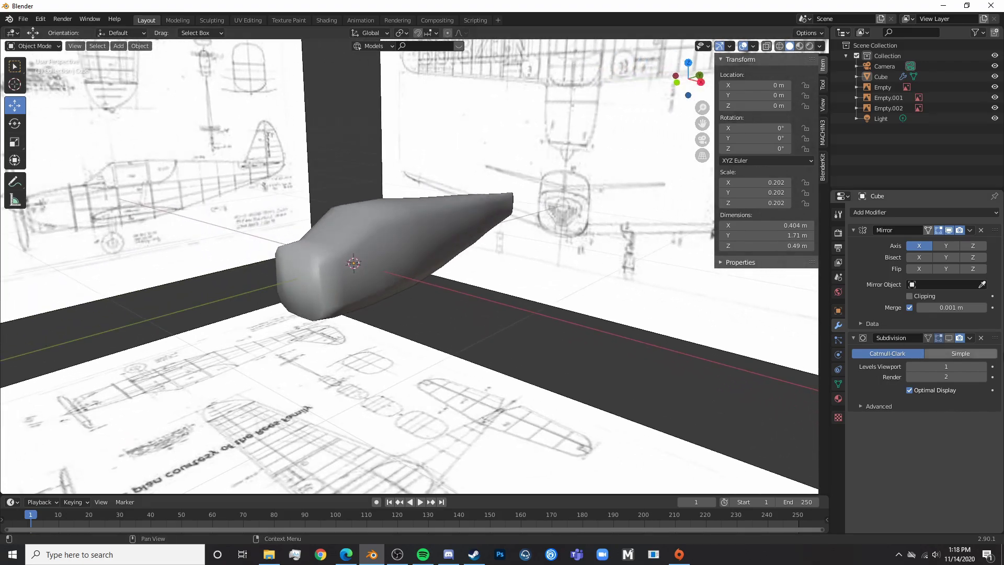
{"action": "left_click", "coordinate": [949, 338]}
- Add a loop cut around the fuselage close to the front edge of the nose
{"action": "key", "text": "Tab"}
{"action": "middle_click_drag", "start_coordinate": [555, 340], "coordinate": [321, 257]}
{"action": "left_click", "coordinate": [374, 208]}
{"action": "left_click", "coordinate": [358, 233]}
- Try to inset the three nose end faces of the half fuselage, undo it, and cancel a second inset
{"action": "key", "text": "3"}
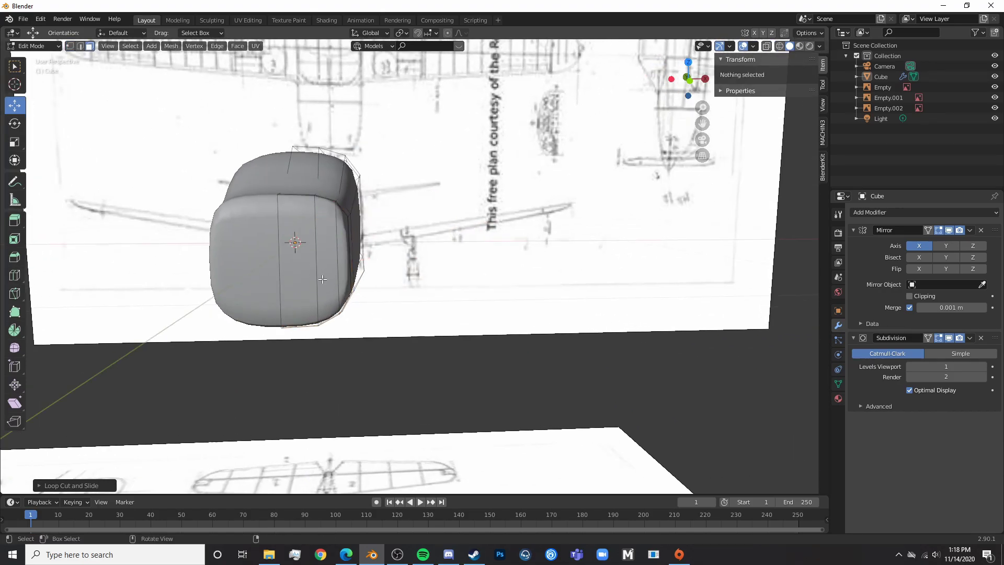
{"action": "left_click", "coordinate": [312, 270]}
{"action": "right_click", "coordinate": [478, 299]}
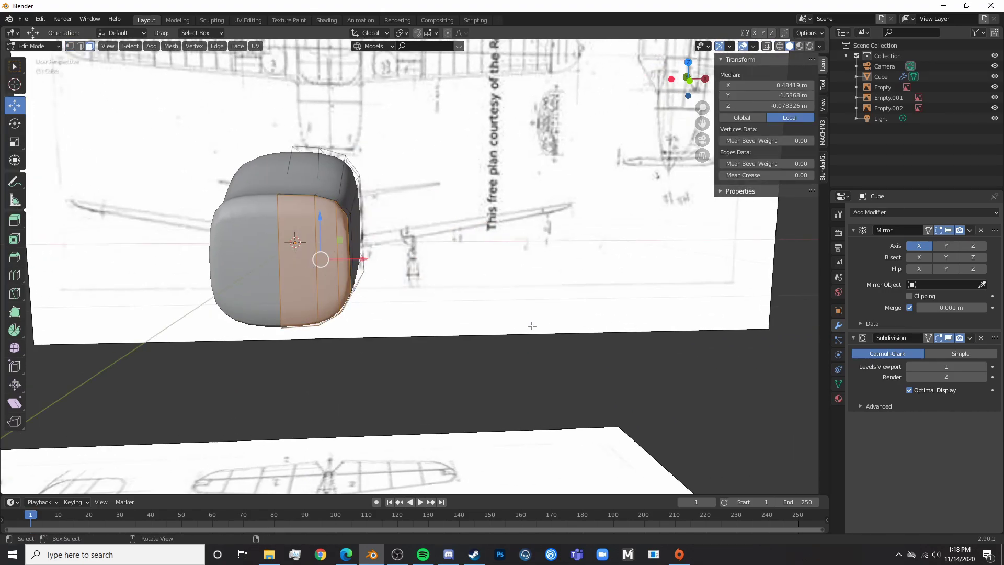
{"action": "key", "text": "i"}
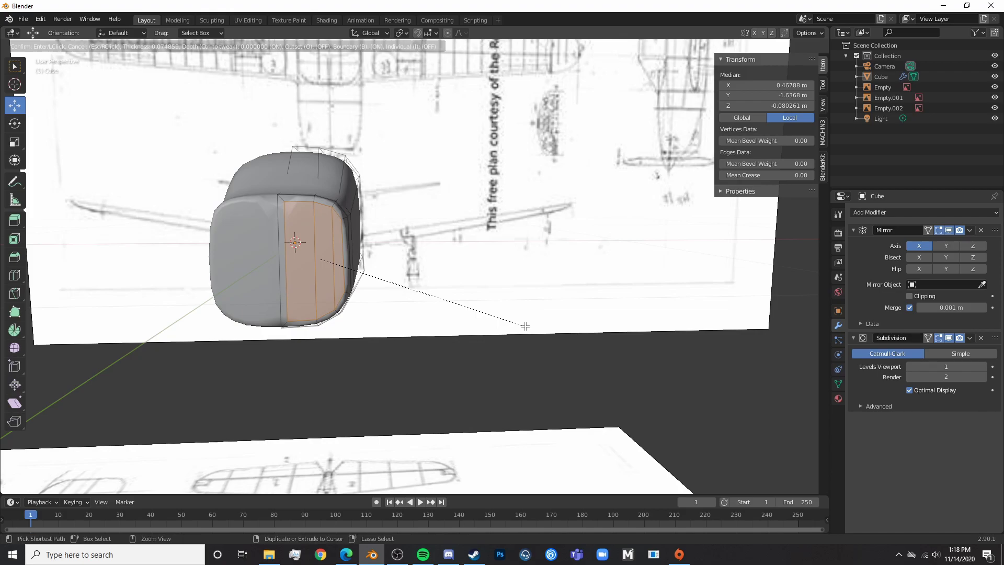
{"action": "left_click", "coordinate": [530, 328]}
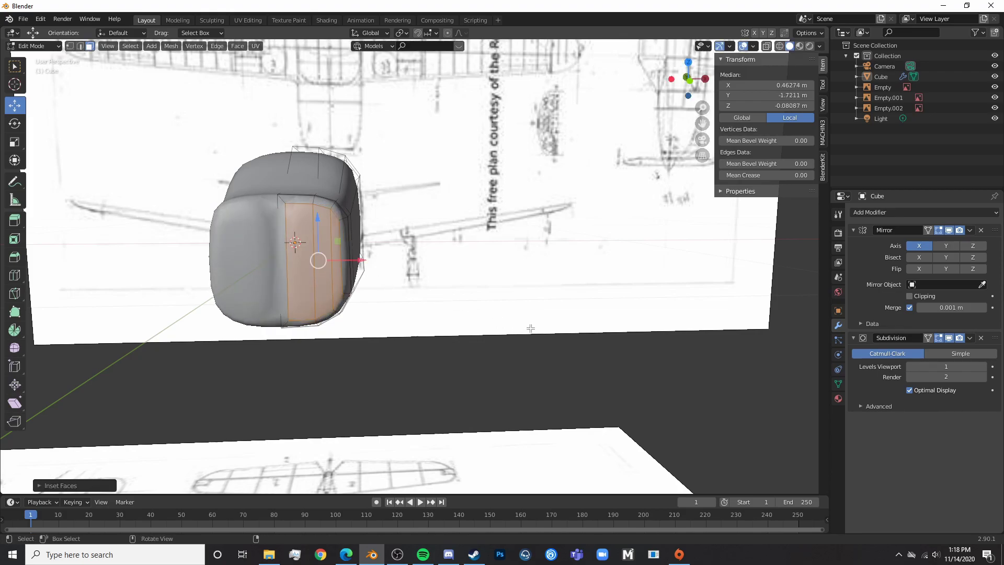
{"action": "key", "text": "ctrl+z"}
{"action": "key", "text": "i"}
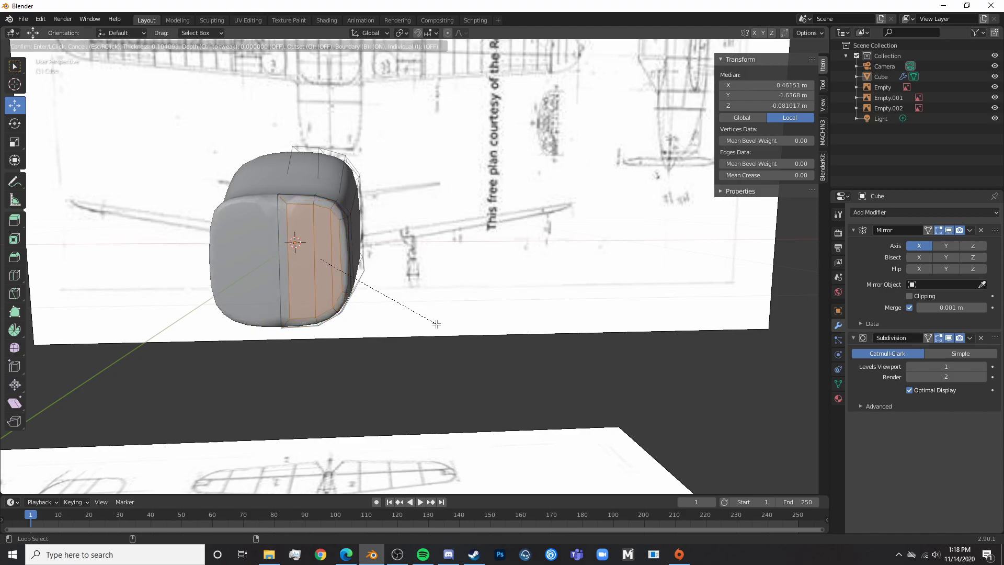
{"action": "key", "text": "Escape"}
- Apply the Mirror modifier in Object Mode and return to editing the full fuselage mesh
{"action": "middle_click_drag", "start_coordinate": [447, 350], "coordinate": [578, 376]}
{"action": "key", "text": "Tab"}
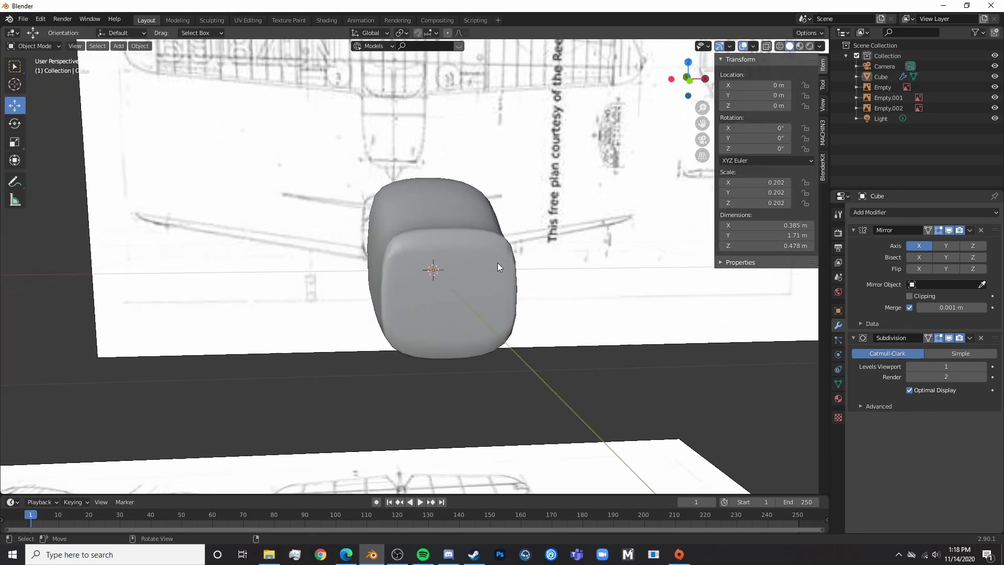
{"action": "key", "text": "ctrl+a"}
{"action": "key", "text": "Tab"}
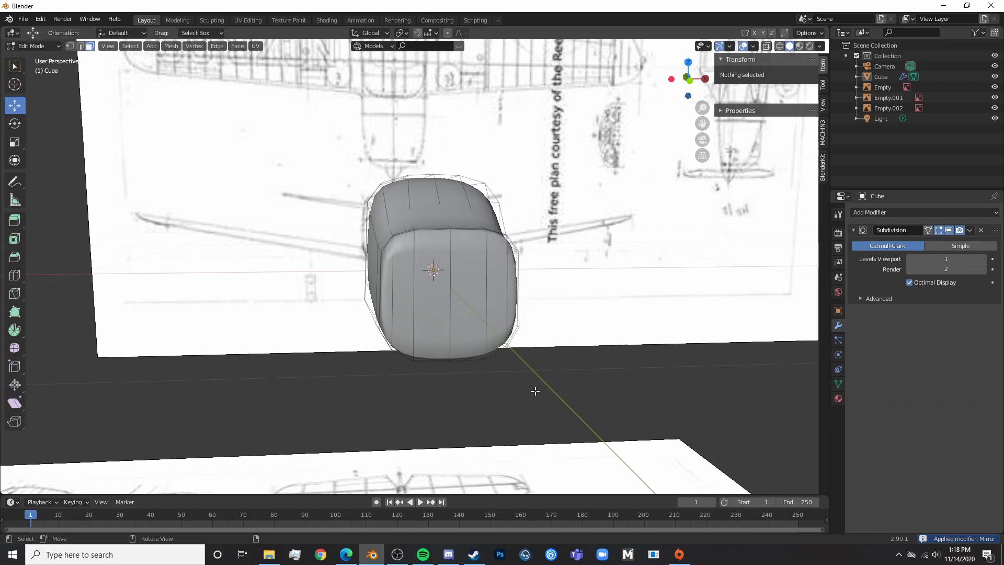
- Select all the nose end faces across both halves, inset them slightly, and clear the selection
{"action": "scroll", "coordinate": [564, 395], "scroll_direction": "up", "scroll_amount": 4}
{"action": "left_click", "coordinate": [358, 329]}
{"action": "left_click", "coordinate": [449, 333], "text": "ctrl"}
{"action": "left_click", "coordinate": [571, 340], "text": "ctrl"}
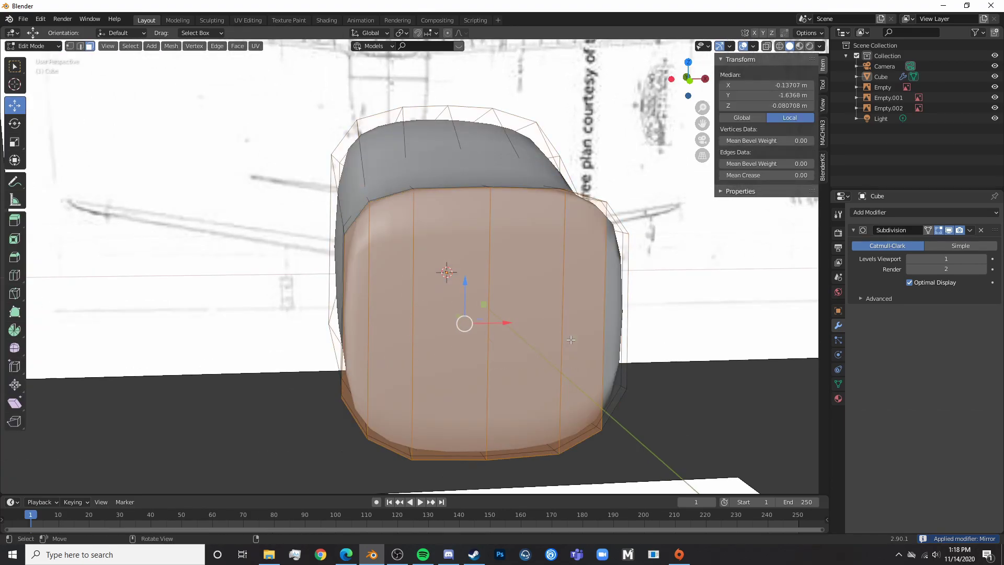
{"action": "key", "text": "Escape"}
{"action": "scroll", "coordinate": [589, 345], "scroll_direction": "down", "scroll_amount": 5}
{"action": "scroll", "coordinate": [603, 370], "scroll_direction": "up", "scroll_amount": 2}
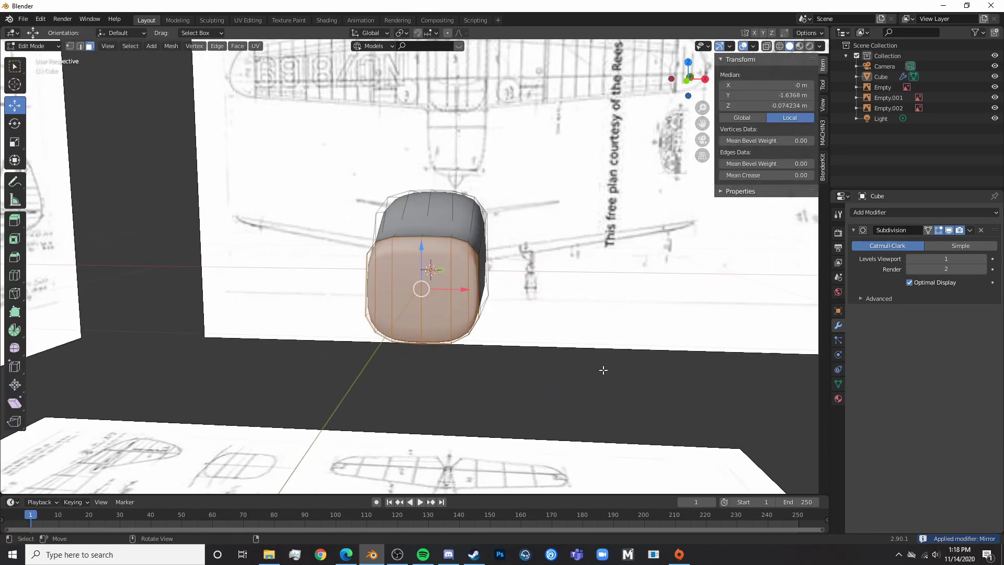
{"action": "key", "text": "i"}
{"action": "left_click", "coordinate": [620, 408]}
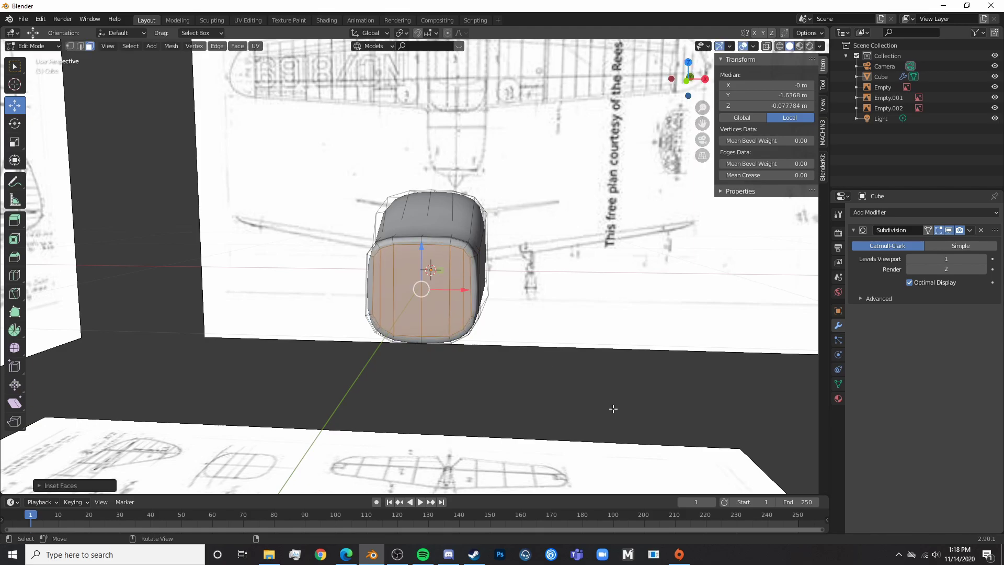
{"action": "left_click", "coordinate": [467, 353]}
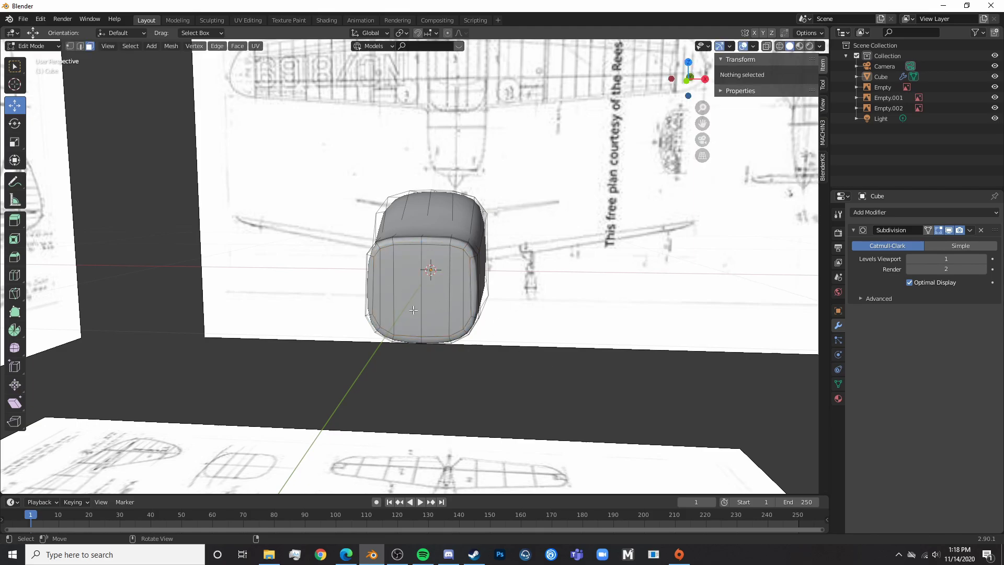
{"action": "middle_click_drag", "start_coordinate": [462, 331], "coordinate": [474, 291]}
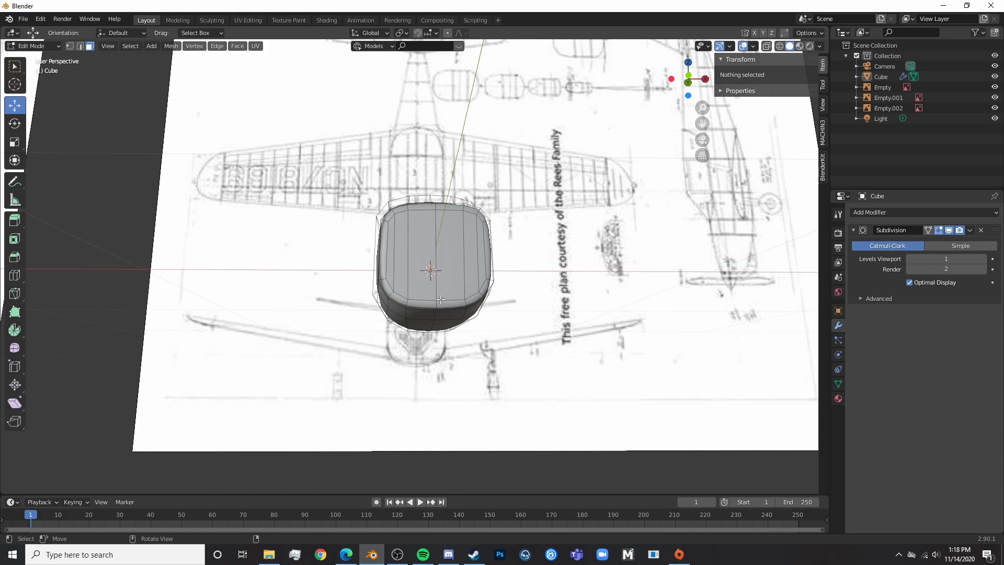
{"action": "left_click_drag", "start_coordinate": [455, 259], "coordinate": [465, 258]}
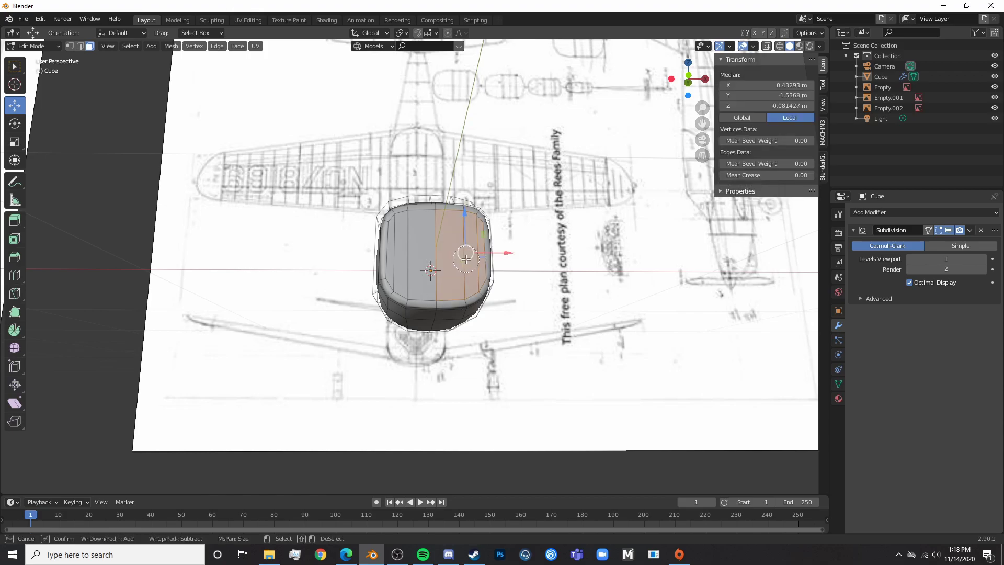
{"action": "key", "text": "Tab"}
{"action": "mouse_move", "coordinate": [488, 274]}
{"action": "middle_mouse_down"}
{"action": "mouse_move", "coordinate": [491, 352]}
{"action": "mouse_move", "coordinate": [401, 320]}
{"action": "mouse_move", "coordinate": [381, 339]}
{"action": "middle_mouse_up"}
- In wireframe side view, add a centered loop cut between the nose's second ring and the fuselage's highest cross-section
{"action": "key", "text": "KP_3"}
{"action": "key", "text": "Tab"}
{"action": "key", "text": "shift+z"}
{"action": "scroll", "coordinate": [385, 313], "scroll_direction": "up", "scroll_amount": 4}
{"action": "key", "text": "a"}
{"action": "key", "text": "a"}
{"action": "key", "text": "ctrl+r"}
{"action": "left_click", "coordinate": [393, 262]}
{"action": "right_click", "coordinate": [393, 263]}
{"action": "key", "text": "a"}
{"action": "key", "text": "a"}
- Add another loop cut just ahead of the fuselage's highest cross-section and return to Object Mode
{"action": "key", "text": "c"}
{"action": "left_click", "coordinate": [402, 209]}
{"action": "left_click", "coordinate": [414, 206]}
{"action": "key", "text": "a"}
{"action": "key", "text": "a"}
{"action": "key", "text": "ctrl+r"}
{"action": "left_click", "coordinate": [431, 207]}
{"action": "left_click", "coordinate": [405, 206]}
{"action": "key", "text": "Tab"}
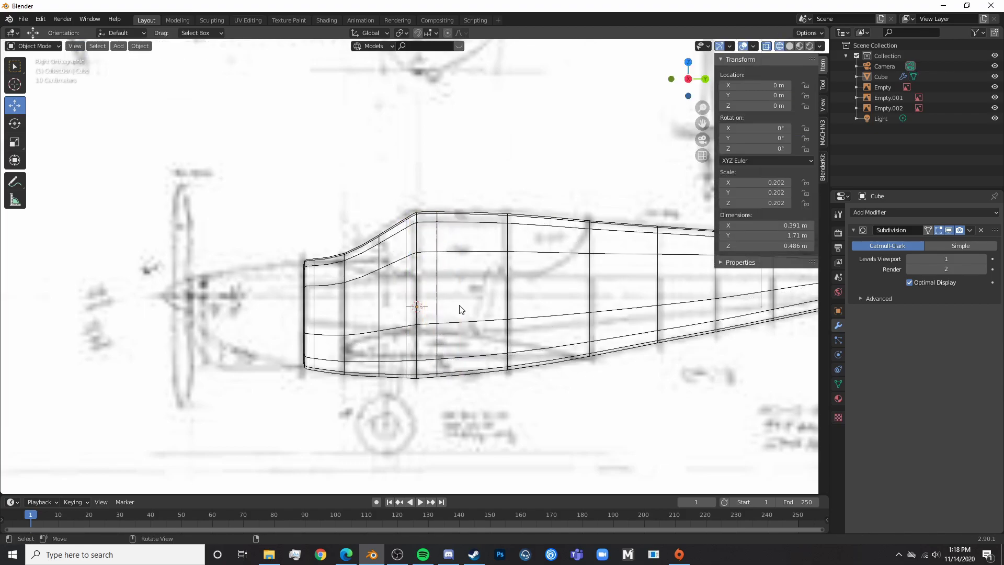
- Examine the fuselage against the side blueprint in solid and wireframe shading, in both Object and Edit Mode
{"action": "key", "text": "shift+z"}
{"action": "scroll", "coordinate": [426, 329], "scroll_direction": "down", "scroll_amount": 6}
{"action": "key", "text": "a"}
{"action": "mouse_move", "coordinate": [358, 325]}
{"action": "middle_mouse_down"}
{"action": "mouse_move", "coordinate": [407, 349]}
{"action": "mouse_move", "coordinate": [413, 377]}
{"action": "mouse_move", "coordinate": [420, 344]}
{"action": "mouse_move", "coordinate": [414, 357]}
{"action": "mouse_move", "coordinate": [373, 362]}
{"action": "middle_mouse_up"}
{"action": "key", "text": "a"}
{"action": "key", "text": "KP_3"}
{"action": "scroll", "coordinate": [447, 354], "scroll_direction": "up", "scroll_amount": 3}
{"action": "middle_click_drag", "start_coordinate": [447, 357], "coordinate": [484, 362], "text": "shift"}
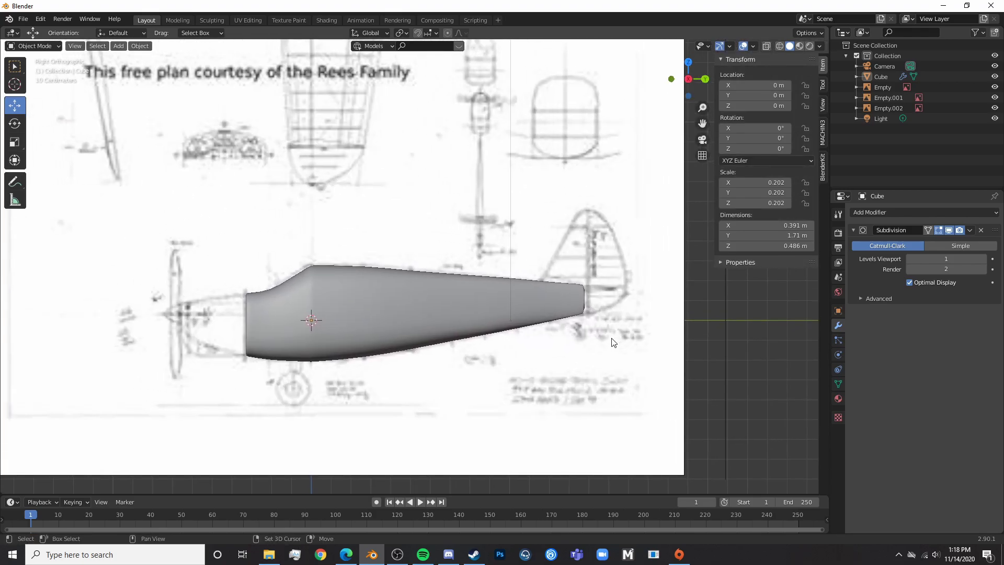
{"action": "key", "text": "shift+z"}
{"action": "middle_click_drag", "start_coordinate": [611, 338], "coordinate": [566, 334], "text": "shift"}
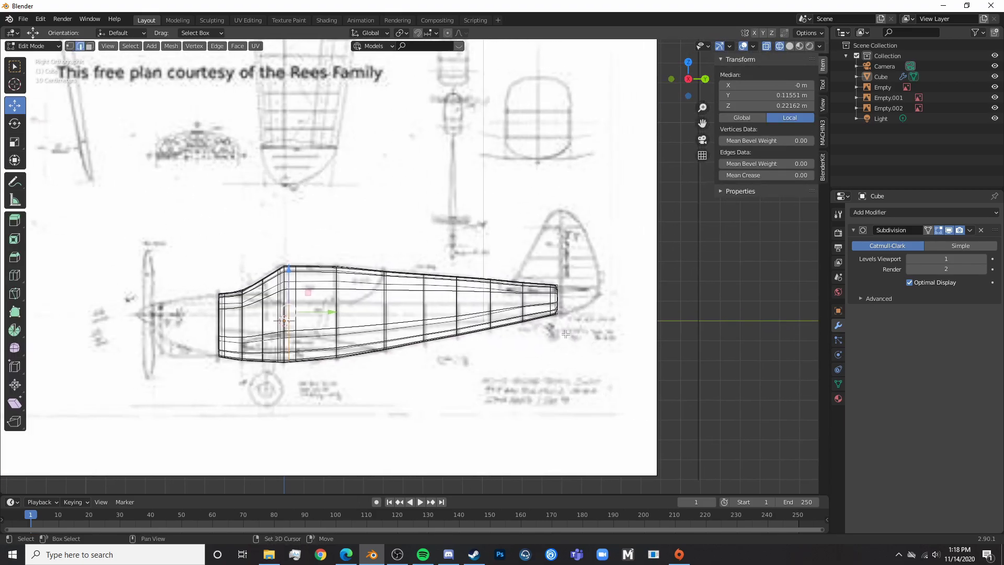
{"action": "middle_click_drag", "start_coordinate": [357, 350], "coordinate": [392, 353], "text": "shift"}
{"action": "key", "text": "shift+z"}
{"action": "middle_click_drag", "start_coordinate": [563, 266], "coordinate": [476, 338], "text": "shift"}
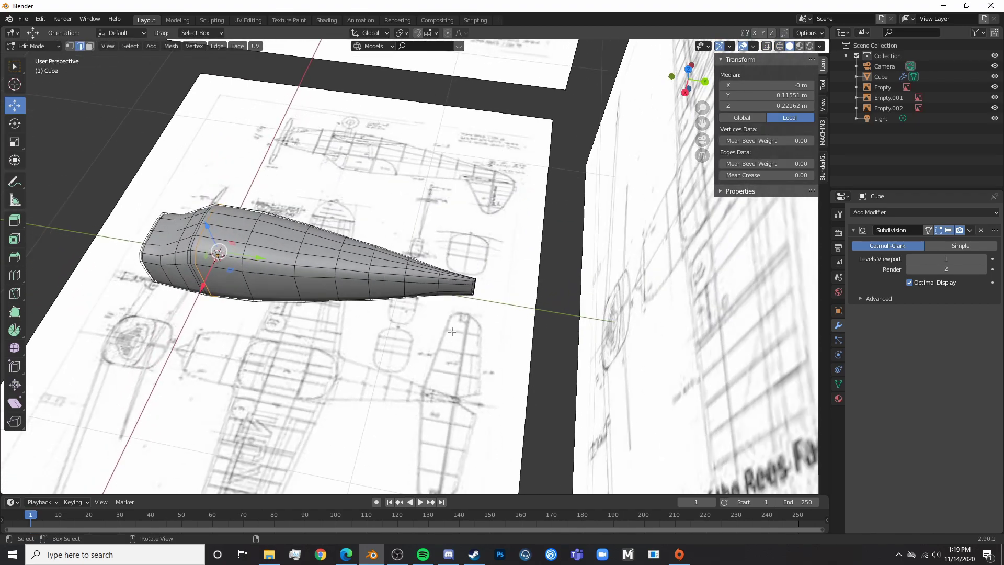
- In face select mode, select the top faces at the fuselage's tail end and extrude them slightly upward in side view
{"action": "scroll", "coordinate": [476, 338], "scroll_direction": "up", "scroll_amount": 4}
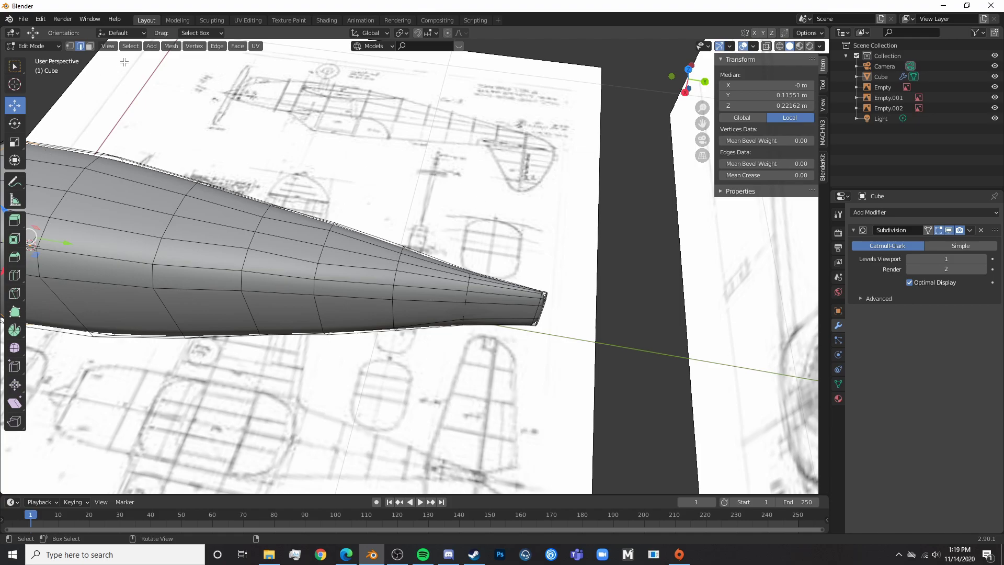
{"action": "left_click", "coordinate": [90, 47]}
{"action": "key", "text": "c"}
{"action": "key", "text": "Escape"}
{"action": "mouse_move", "coordinate": [412, 263]}
{"action": "left_mouse_down"}
{"action": "mouse_move", "coordinate": [517, 293]}
{"action": "mouse_move", "coordinate": [482, 275]}
{"action": "left_mouse_up"}
{"action": "key", "text": "ctrl+z"}
{"action": "scroll", "coordinate": [487, 287], "scroll_direction": "up", "scroll_amount": 3}
{"action": "scroll", "coordinate": [486, 282], "scroll_direction": "down", "scroll_amount": 2}
{"action": "scroll", "coordinate": [485, 275], "scroll_direction": "up", "scroll_amount": 4}
{"action": "key", "text": "c"}
{"action": "right_click", "coordinate": [482, 275]}
{"action": "scroll", "coordinate": [254, 250], "scroll_direction": "down", "scroll_amount": 3}
{"action": "key", "text": "KP_3"}
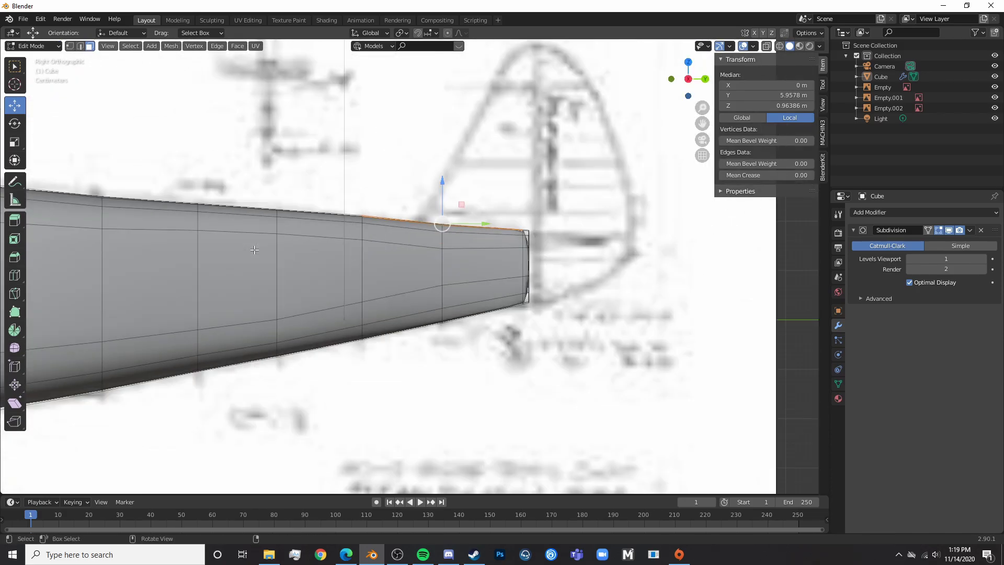
{"action": "scroll", "coordinate": [450, 300], "scroll_direction": "down", "scroll_amount": 3}
{"action": "scroll", "coordinate": [501, 308], "scroll_direction": "up", "scroll_amount": 3}
{"action": "key", "text": "g"}
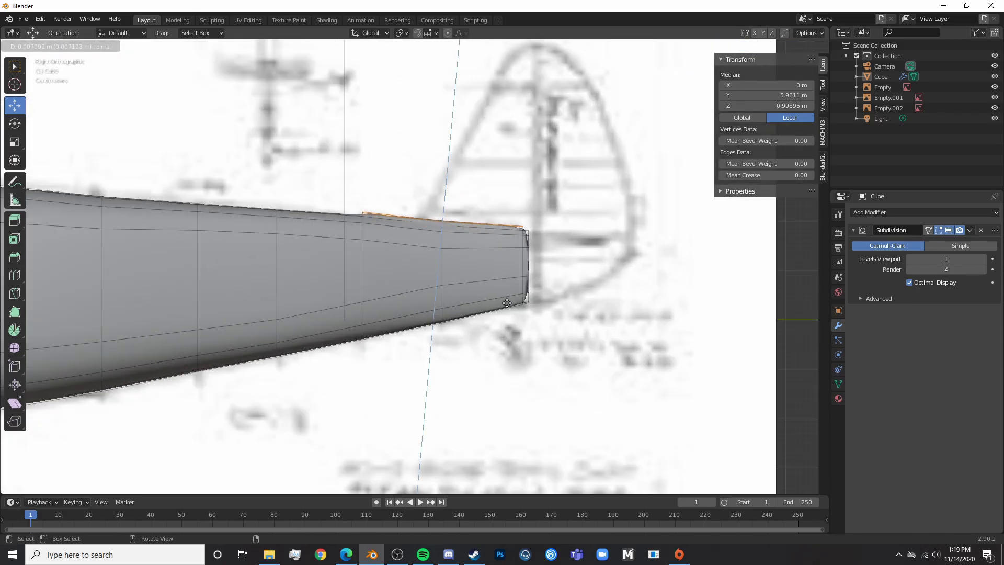
{"action": "key", "text": "y"}
{"action": "key", "text": "y"}
{"action": "key", "text": "z"}
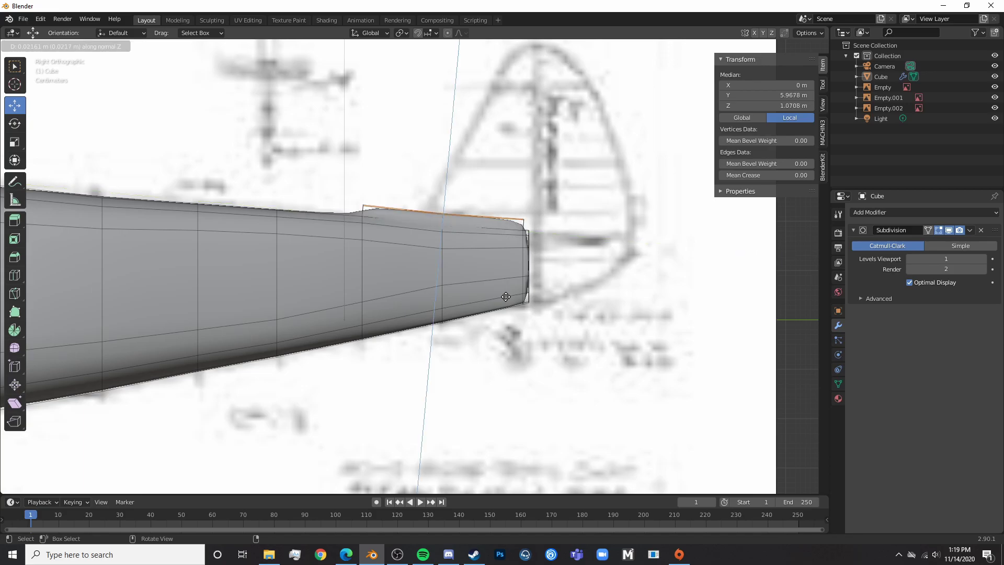
{"action": "left_click", "coordinate": [504, 291]}
- In wireframe vertex mode, raise the extrusion's middle and rear vertices to the blueprint fin's top and align the rear ones with the rudder line
{"action": "middle_click_drag", "start_coordinate": [490, 290], "coordinate": [389, 336], "text": "shift"}
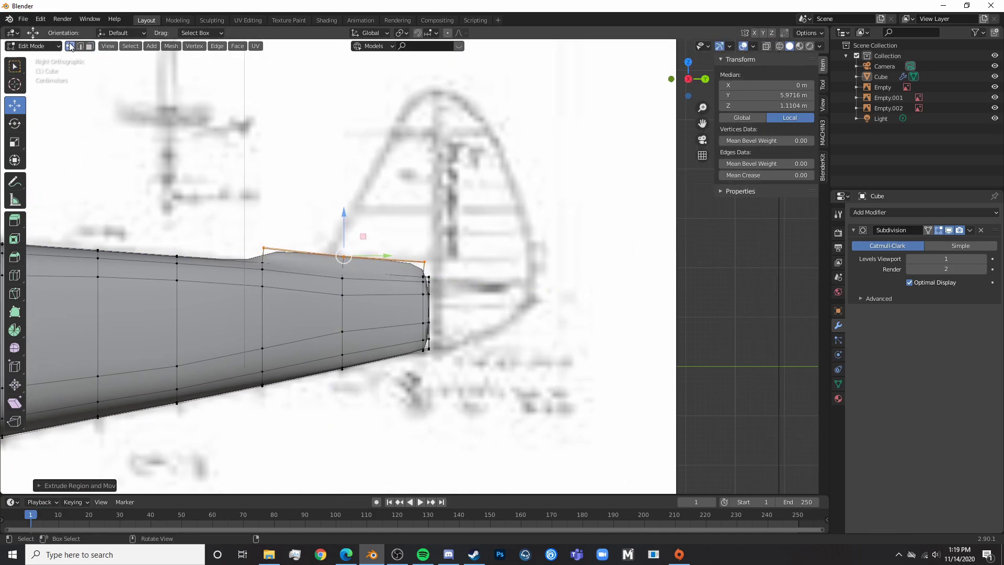
{"action": "key", "text": "shift+z"}
{"action": "key", "text": "g"}
{"action": "left_click", "coordinate": [384, 222]}
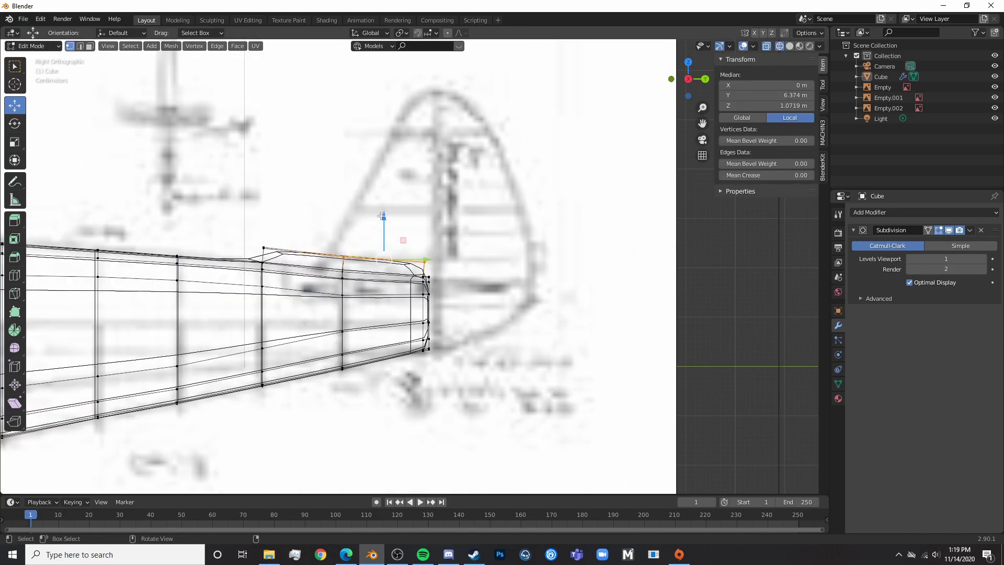
{"action": "key", "text": "e"}
{"action": "left_click", "coordinate": [385, 104]}
{"action": "key", "text": "c"}
{"action": "key", "text": "Escape"}
{"action": "key", "text": "g"}
{"action": "left_click", "coordinate": [477, 95]}
- Move the fin's upper front vertices back to its rear edge to form a pointed tip, and return to solid Object Mode
{"action": "key", "text": "c"}
{"action": "left_click", "coordinate": [339, 99]}
{"action": "left_click", "coordinate": [354, 94]}
{"action": "key", "text": "Escape"}
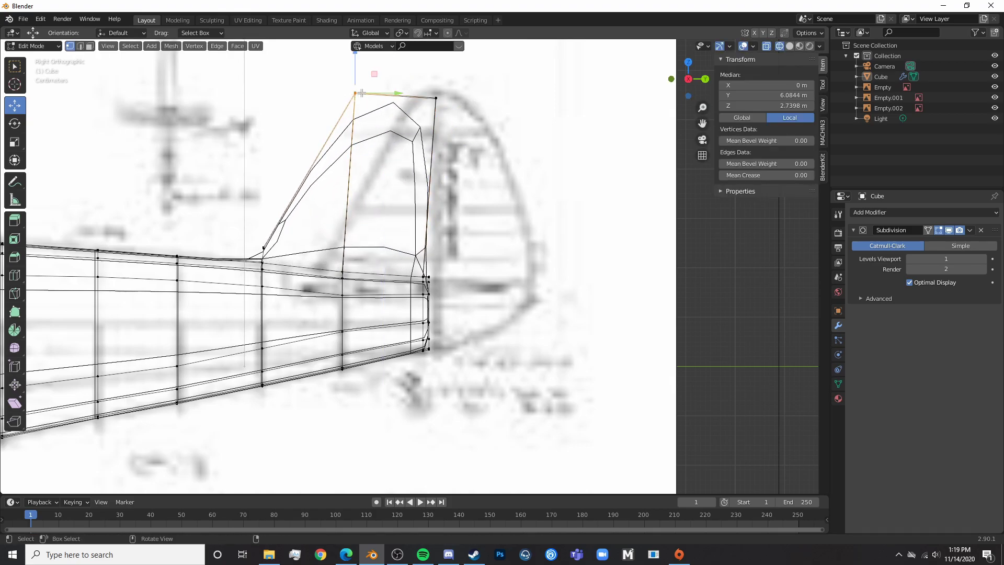
{"action": "key", "text": "g"}
{"action": "left_click", "coordinate": [475, 108]}
{"action": "key", "text": "Tab"}
{"action": "scroll", "coordinate": [470, 199], "scroll_direction": "down", "scroll_amount": 5}
{"action": "key", "text": "shift+z"}
{"action": "mouse_move", "coordinate": [399, 260]}
{"action": "middle_mouse_down"}
{"action": "mouse_move", "coordinate": [449, 281]}
{"action": "mouse_move", "coordinate": [482, 312]}
{"action": "mouse_move", "coordinate": [590, 269]}
{"action": "mouse_move", "coordinate": [523, 327]}
{"action": "mouse_move", "coordinate": [372, 330]}
{"action": "mouse_move", "coordinate": [450, 272]}
{"action": "mouse_move", "coordinate": [423, 284]}
{"action": "mouse_move", "coordinate": [419, 242]}
{"action": "middle_mouse_up"}
{"action": "scroll", "coordinate": [482, 313], "scroll_direction": "up", "scroll_amount": 6}
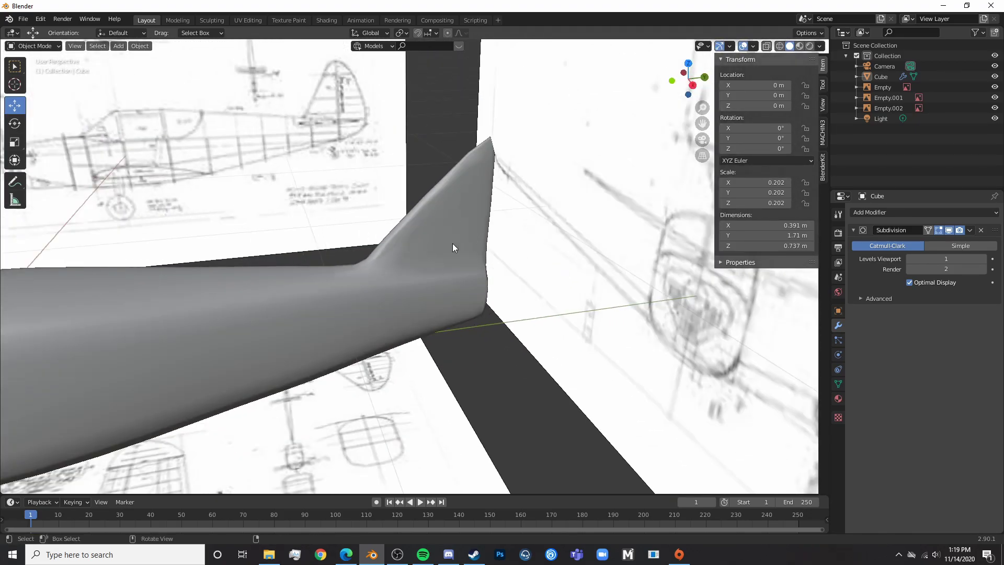
{"action": "scroll", "coordinate": [472, 315], "scroll_direction": "up", "scroll_amount": 5}
- Select the vertices at the front base of the fin in wireframe and shift them slightly rearward along Y
{"action": "key", "text": "Tab"}
{"action": "scroll", "coordinate": [472, 313], "scroll_direction": "down", "scroll_amount": 3}
{"action": "middle_click_drag", "start_coordinate": [465, 287], "coordinate": [477, 264]}
{"action": "key", "text": "shift+z"}
{"action": "key", "text": "alt+a"}
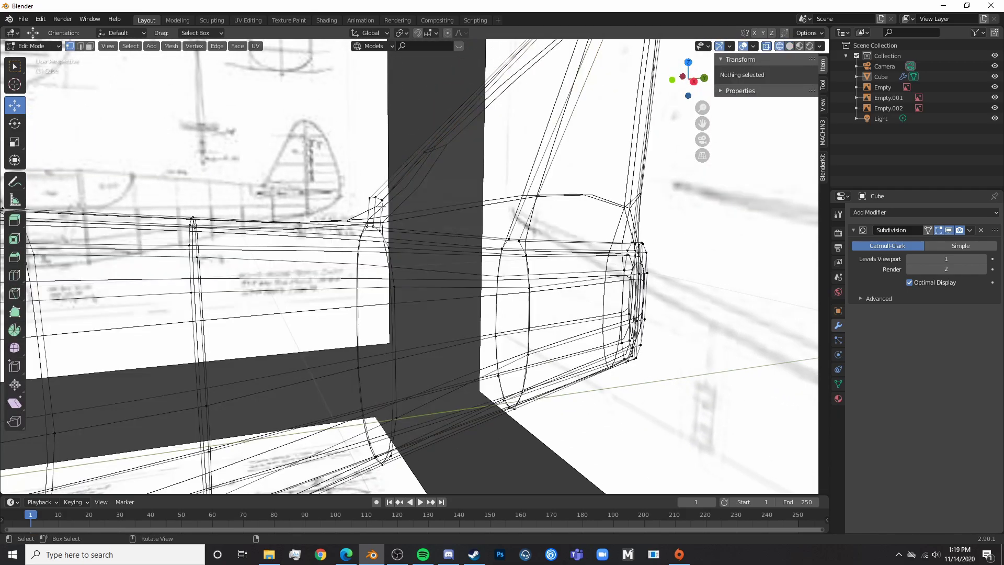
{"action": "key", "text": "c"}
{"action": "left_click", "coordinate": [389, 231]}
{"action": "key", "text": "Escape"}
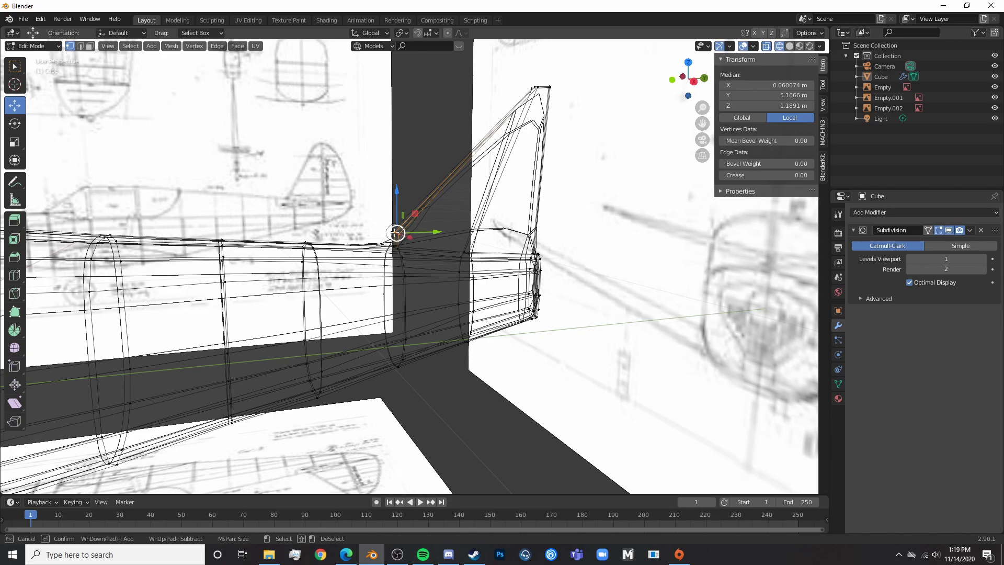
{"action": "key", "text": "g"}
{"action": "left_click_drag", "start_coordinate": [445, 232], "coordinate": [447, 232]}
- Add a lengthwise loop cut along the fuselage beneath the fin and slide it up toward the fin's base
{"action": "key", "text": "shift+z"}
{"action": "key", "text": "Tab"}
{"action": "scroll", "coordinate": [460, 242], "scroll_direction": "up", "scroll_amount": 4}
{"action": "mouse_move", "coordinate": [472, 239]}
{"action": "middle_mouse_down", "text": "shift"}
{"action": "mouse_move", "coordinate": [430, 278]}
{"action": "mouse_move", "coordinate": [551, 292]}
{"action": "middle_mouse_up", "text": "shift"}
{"action": "key", "text": "Tab"}
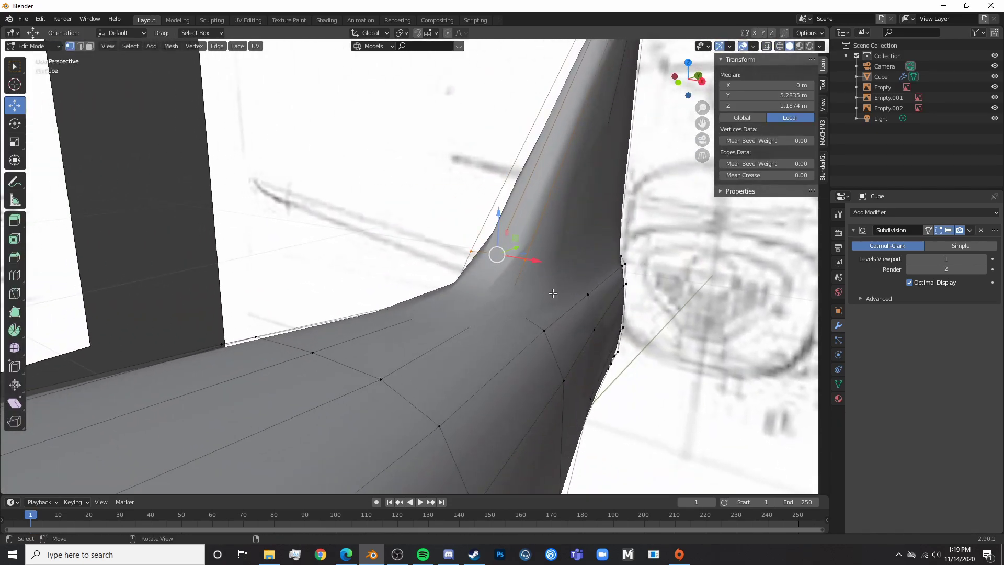
{"action": "key", "text": "alt+a"}
{"action": "key", "text": "ctrl+r"}
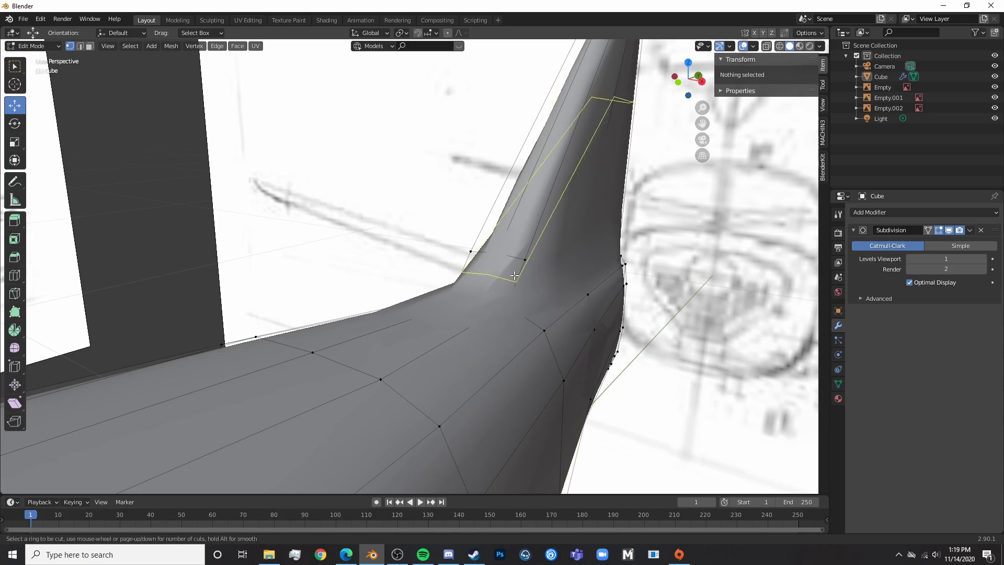
{"action": "left_click", "coordinate": [528, 316]}
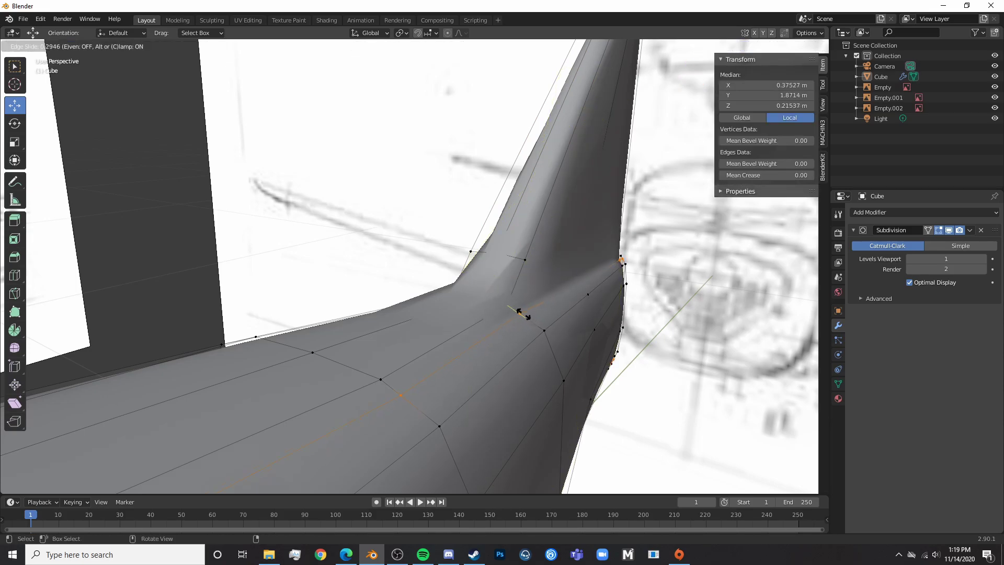
{"action": "left_click", "coordinate": [512, 311]}
{"action": "key", "text": "ctrl+z"}
- Add a loop cut around the fuselage ahead of the fin, slide it close to the fin's front base, and return to Object Mode
{"action": "key", "text": "ctrl+r"}
{"action": "left_click", "coordinate": [454, 321]}
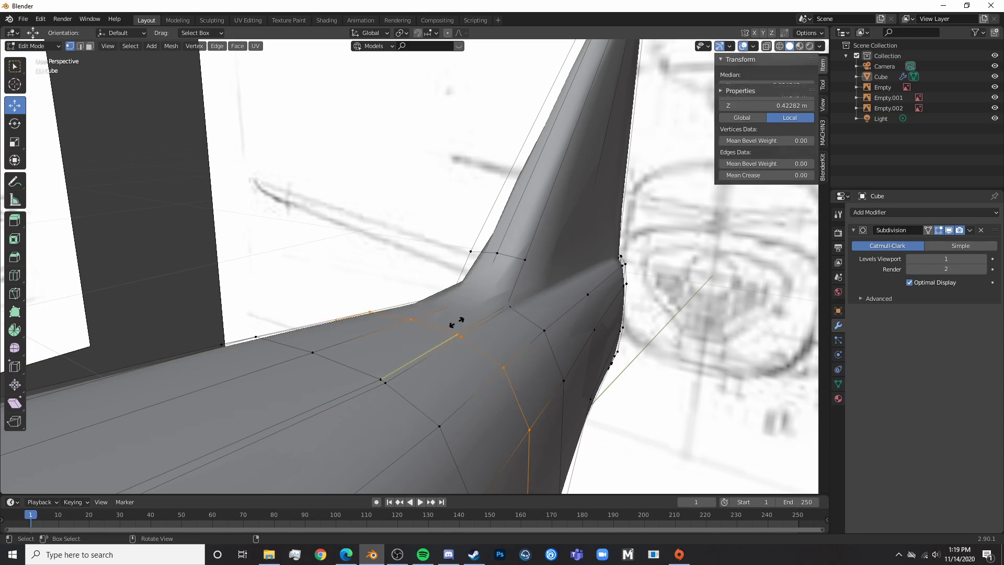
{"action": "left_click", "coordinate": [544, 317]}
{"action": "key", "text": "Tab"}
{"action": "middle_click_drag", "start_coordinate": [548, 315], "coordinate": [453, 340]}
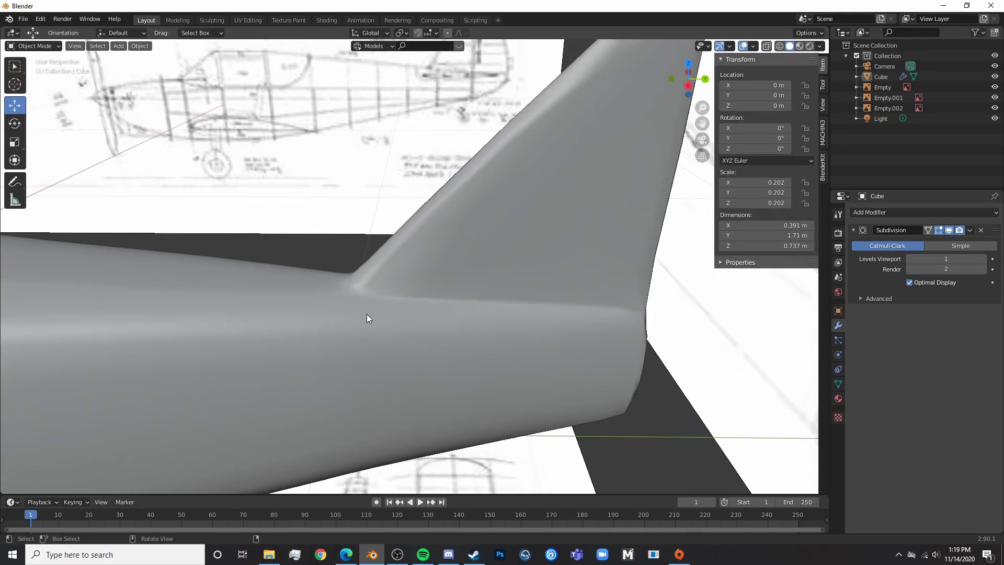
- In side view, add a cube, scale it to about 0.28 m, and place it over the upper fuselage behind the cockpit
{"action": "scroll", "coordinate": [399, 320], "scroll_direction": "down", "scroll_amount": 8}
{"action": "key", "text": "KP_3"}
{"action": "key", "text": "shift+a"}
{"action": "mouse_move", "coordinate": [417, 325]}
{"action": "left_click", "coordinate": [448, 338]}
{"action": "key", "text": "s"}
{"action": "left_click", "coordinate": [296, 312]}
{"action": "key", "text": "g"}
{"action": "left_click", "coordinate": [337, 246]}
- Narrow the new cube along X to about 0.12 m wide
{"action": "middle_click_drag", "start_coordinate": [338, 245], "coordinate": [406, 316]}
{"action": "key", "text": "s"}
{"action": "key", "text": "x"}
{"action": "left_click", "coordinate": [439, 361]}
{"action": "left_click_drag", "start_coordinate": [369, 193], "coordinate": [366, 218]}
{"action": "left_click", "coordinate": [478, 343]}
{"action": "middle_click_drag", "start_coordinate": [478, 342], "coordinate": [470, 376]}
{"action": "scroll", "coordinate": [537, 422], "scroll_direction": "up", "scroll_amount": 4}
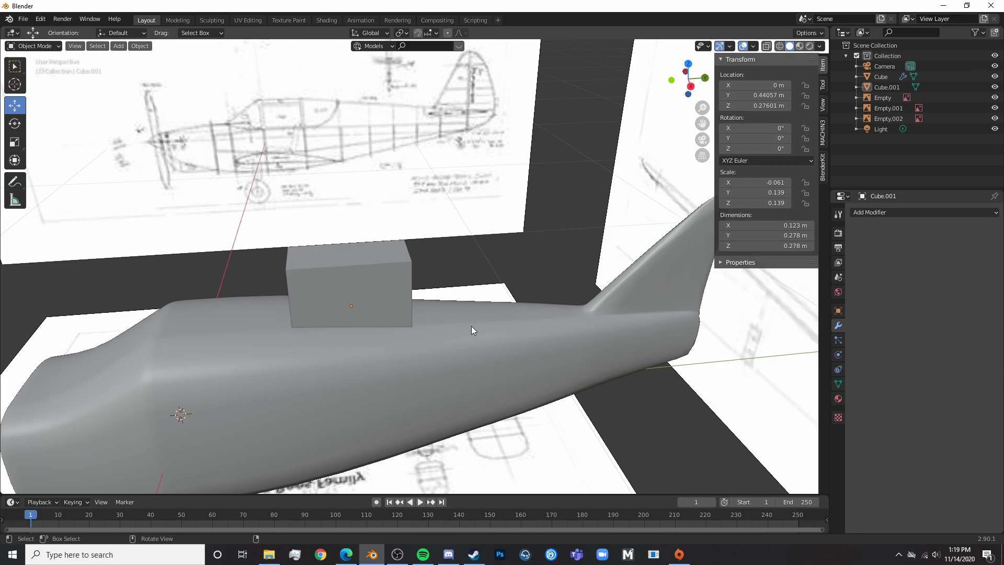
- Delete the cube sitting on top of the fuselage
{"action": "left_click", "coordinate": [377, 295]}
{"action": "key", "text": "x"}
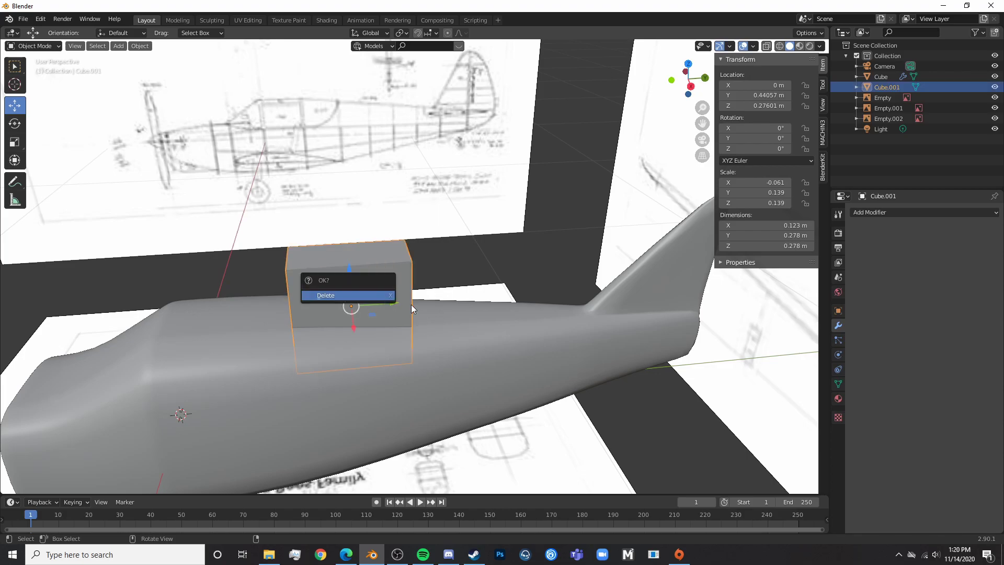
{"action": "left_click", "coordinate": [390, 296]}
- Select the fuselage and compare its nose, tail fin and overall shape with the side blueprint and in perspective
{"action": "scroll", "coordinate": [413, 351], "scroll_direction": "down", "scroll_amount": 5}
{"action": "middle_click_drag", "start_coordinate": [413, 351], "coordinate": [466, 390]}
{"action": "key", "text": "KP_3"}
{"action": "scroll", "coordinate": [467, 313], "scroll_direction": "down", "scroll_amount": 1}
{"action": "scroll", "coordinate": [455, 313], "scroll_direction": "up", "scroll_amount": 3}
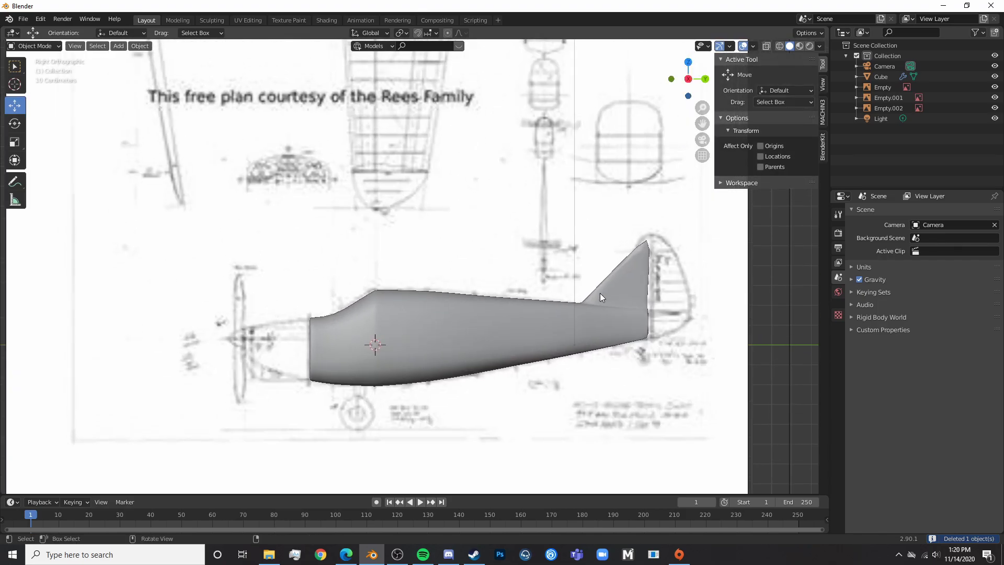
{"action": "left_click", "coordinate": [605, 292]}
{"action": "scroll", "coordinate": [605, 292], "scroll_direction": "down", "scroll_amount": 3}
{"action": "middle_click_drag", "start_coordinate": [454, 262], "coordinate": [467, 306], "text": "shift"}
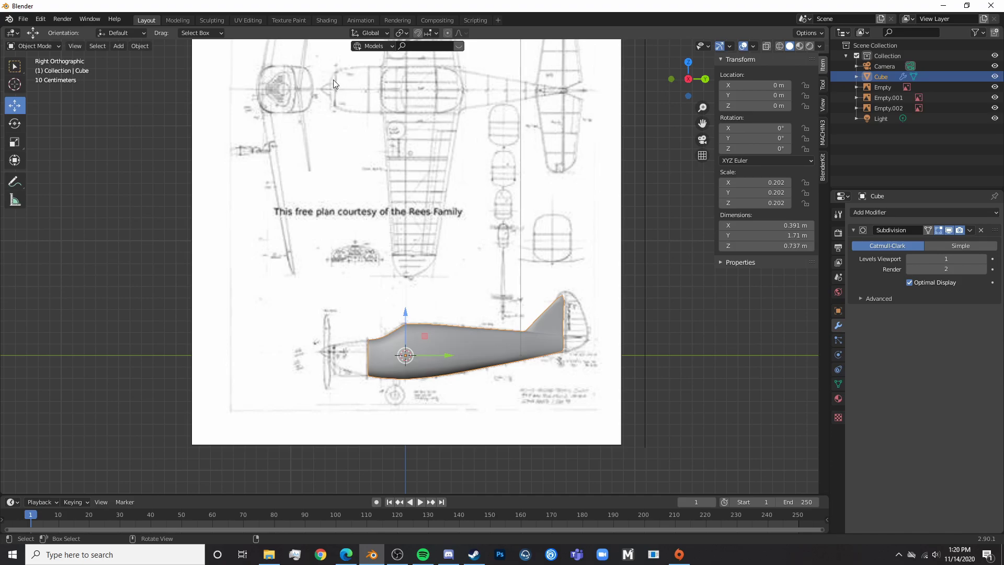
{"action": "middle_click_drag", "start_coordinate": [342, 123], "coordinate": [372, 112], "text": "shift"}
{"action": "scroll", "coordinate": [457, 358], "scroll_direction": "up", "scroll_amount": 2}
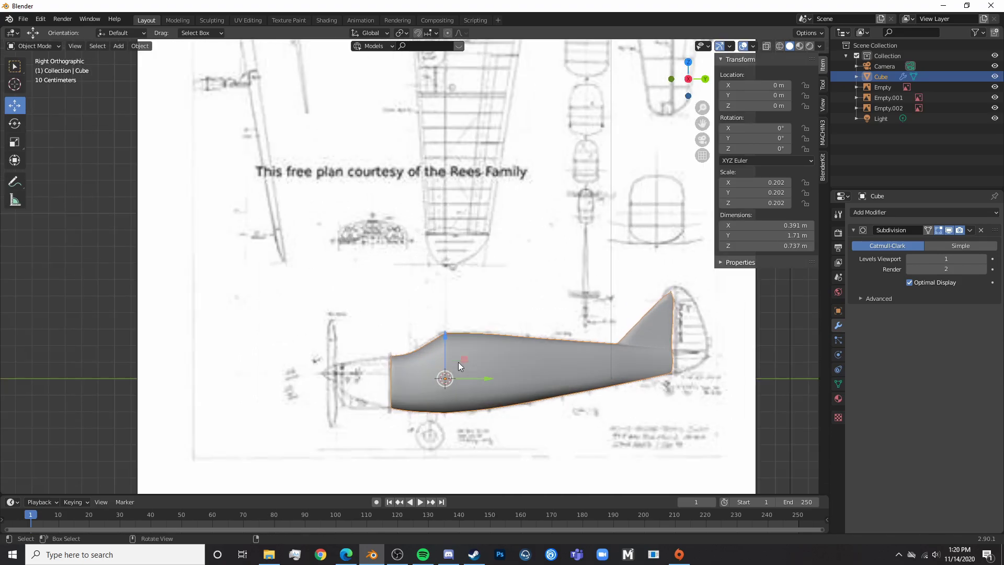
{"action": "middle_click_drag", "start_coordinate": [453, 345], "coordinate": [478, 242], "text": "shift"}
{"action": "scroll", "coordinate": [412, 266], "scroll_direction": "up", "scroll_amount": 3}
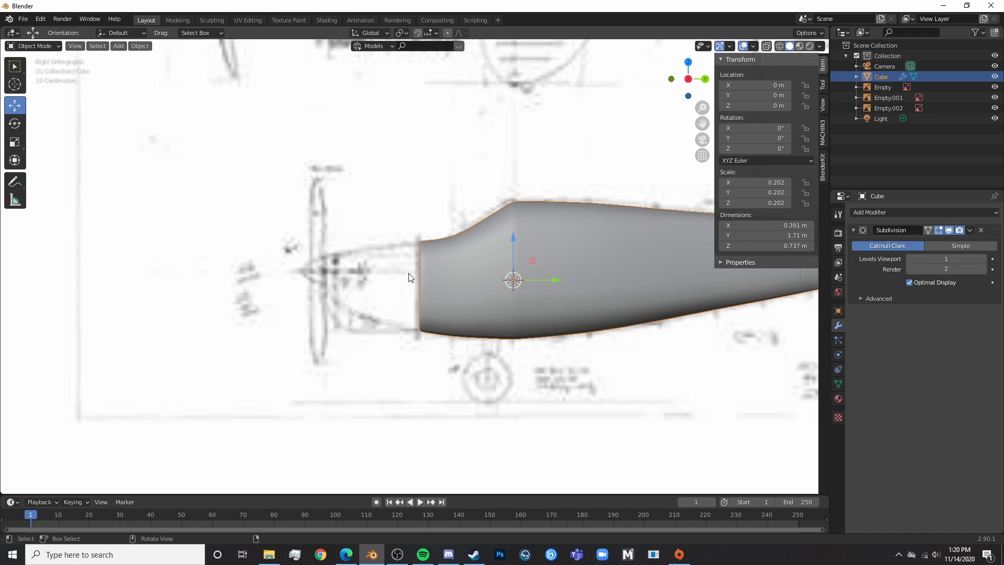
{"action": "scroll", "coordinate": [409, 276], "scroll_direction": "down", "scroll_amount": 5}
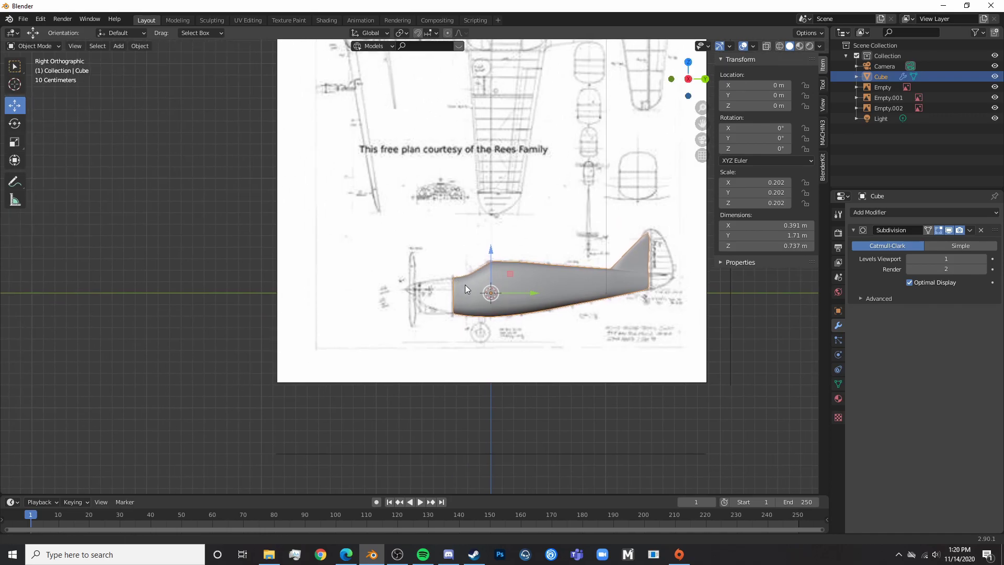
{"action": "scroll", "coordinate": [464, 287], "scroll_direction": "up", "scroll_amount": 6}
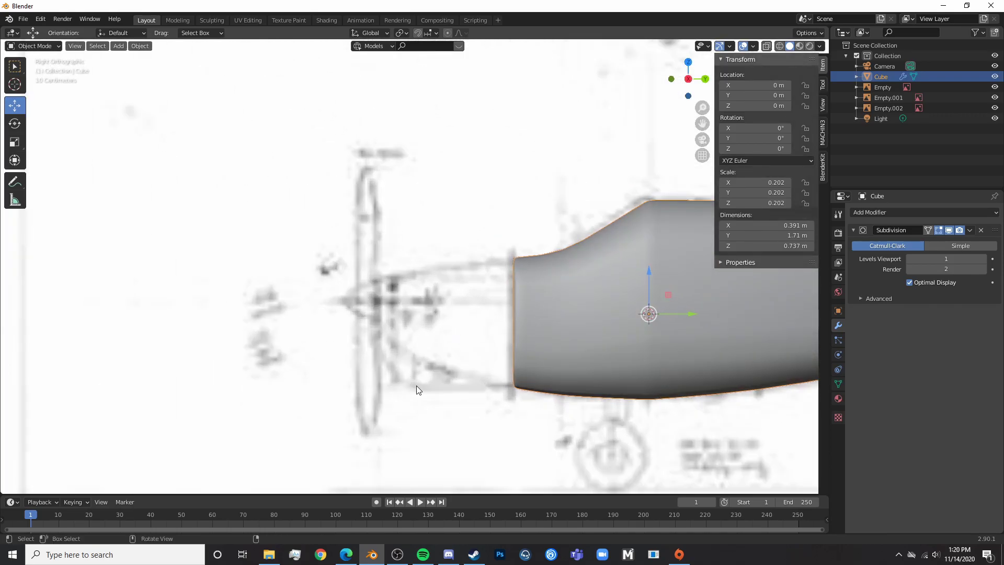
{"action": "scroll", "coordinate": [514, 305], "scroll_direction": "down", "scroll_amount": 5}
{"action": "scroll", "coordinate": [457, 346], "scroll_direction": "down", "scroll_amount": 4}
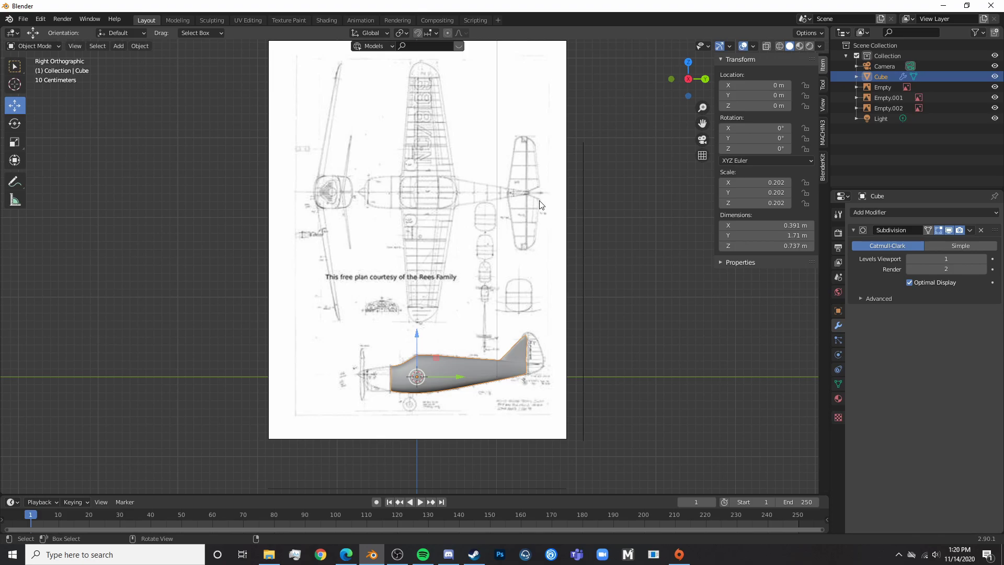
{"action": "scroll", "coordinate": [479, 328], "scroll_direction": "up", "scroll_amount": 5}
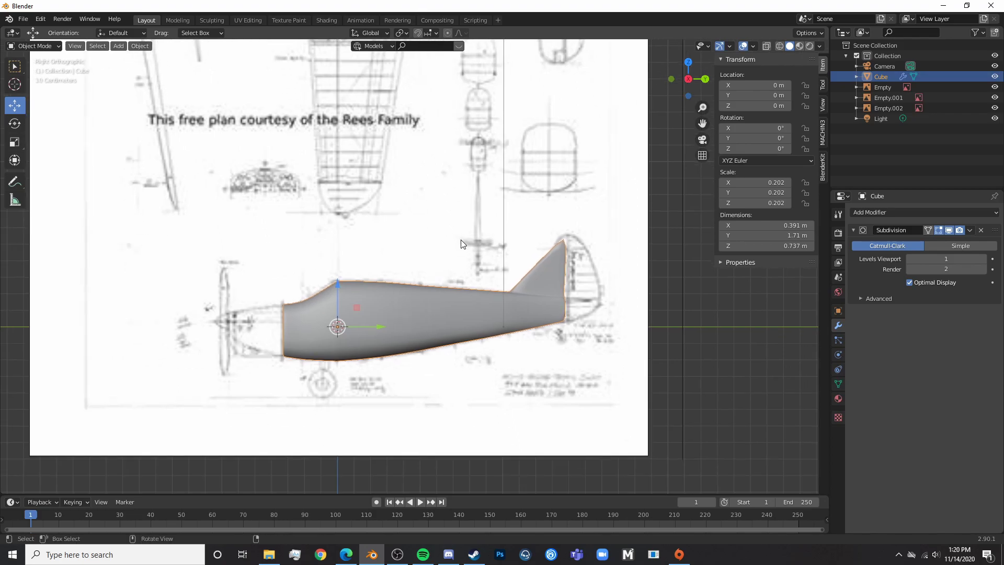
{"action": "middle_click_drag", "start_coordinate": [420, 314], "coordinate": [425, 301]}
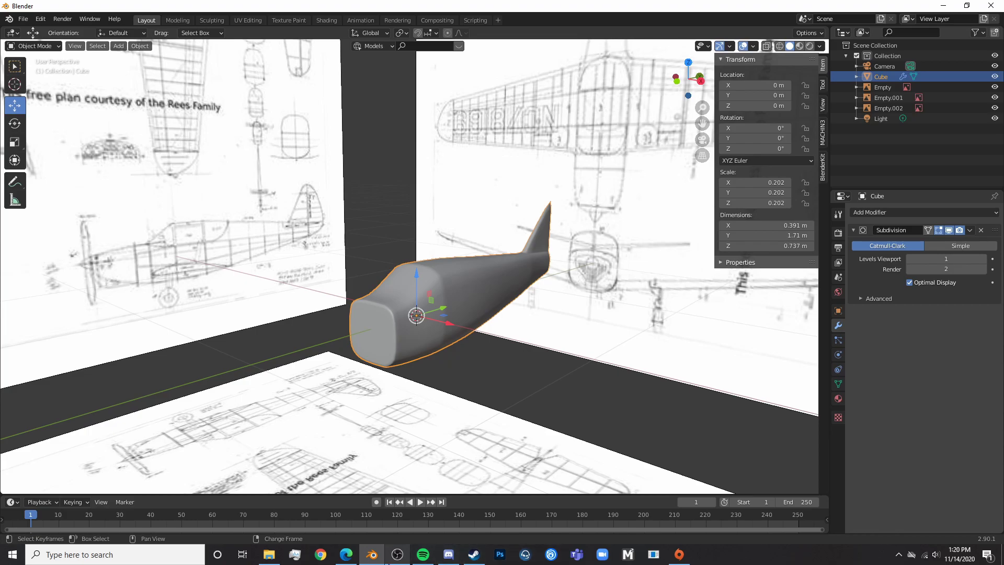
{"action": "mouse_move", "coordinate": [398, 562]}
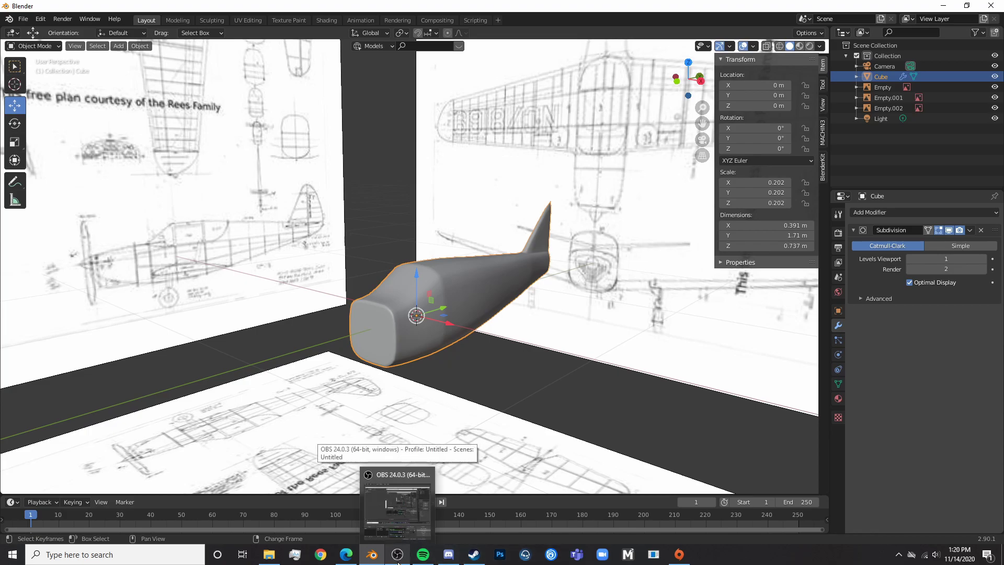